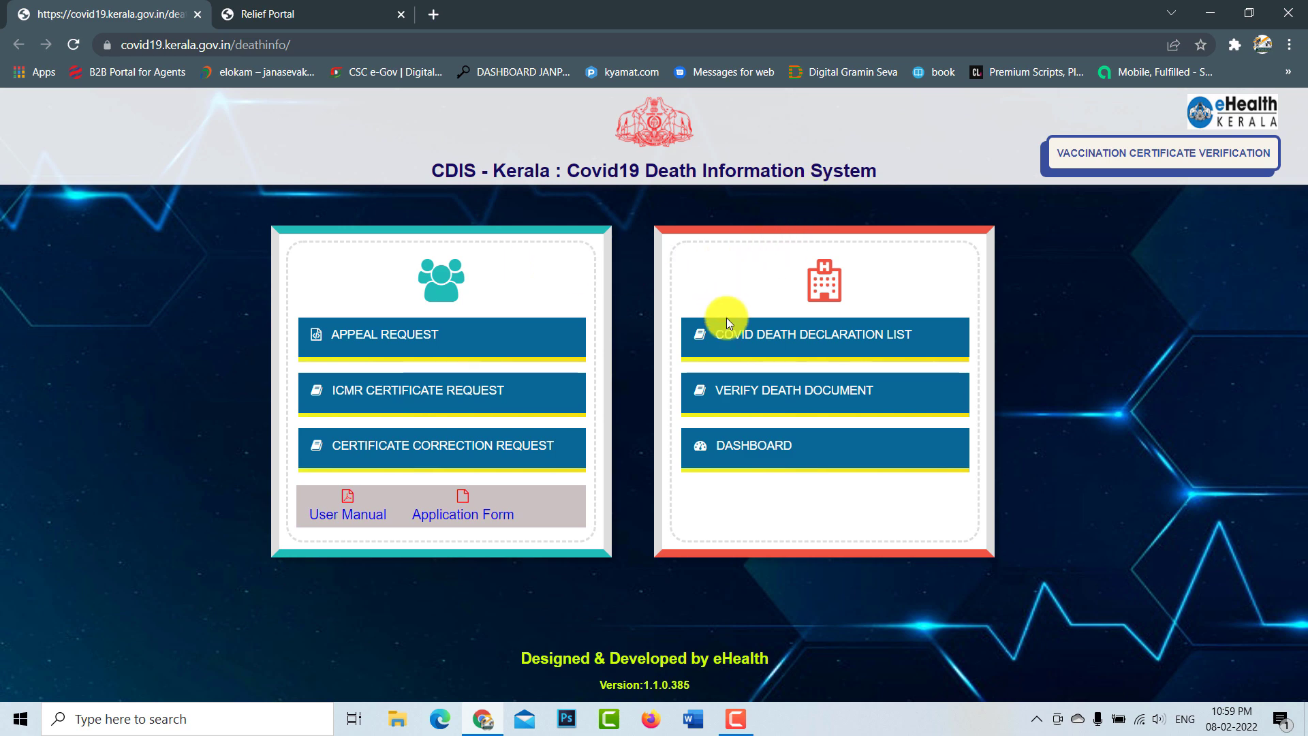
# Step: Search the Covid death declaration list for KANNUR deaths from 01/02/2022 to 02/02/2022
pyautogui.click(799, 346)
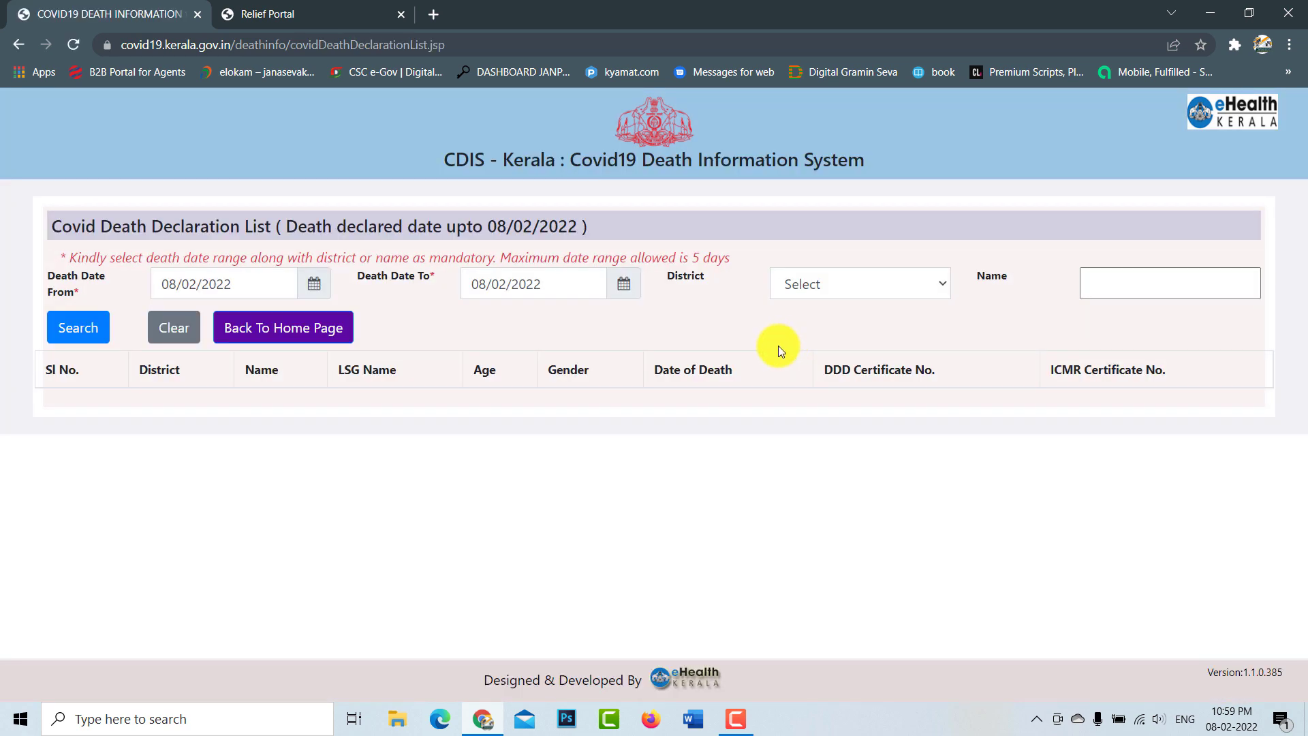
pyautogui.click(323, 291)
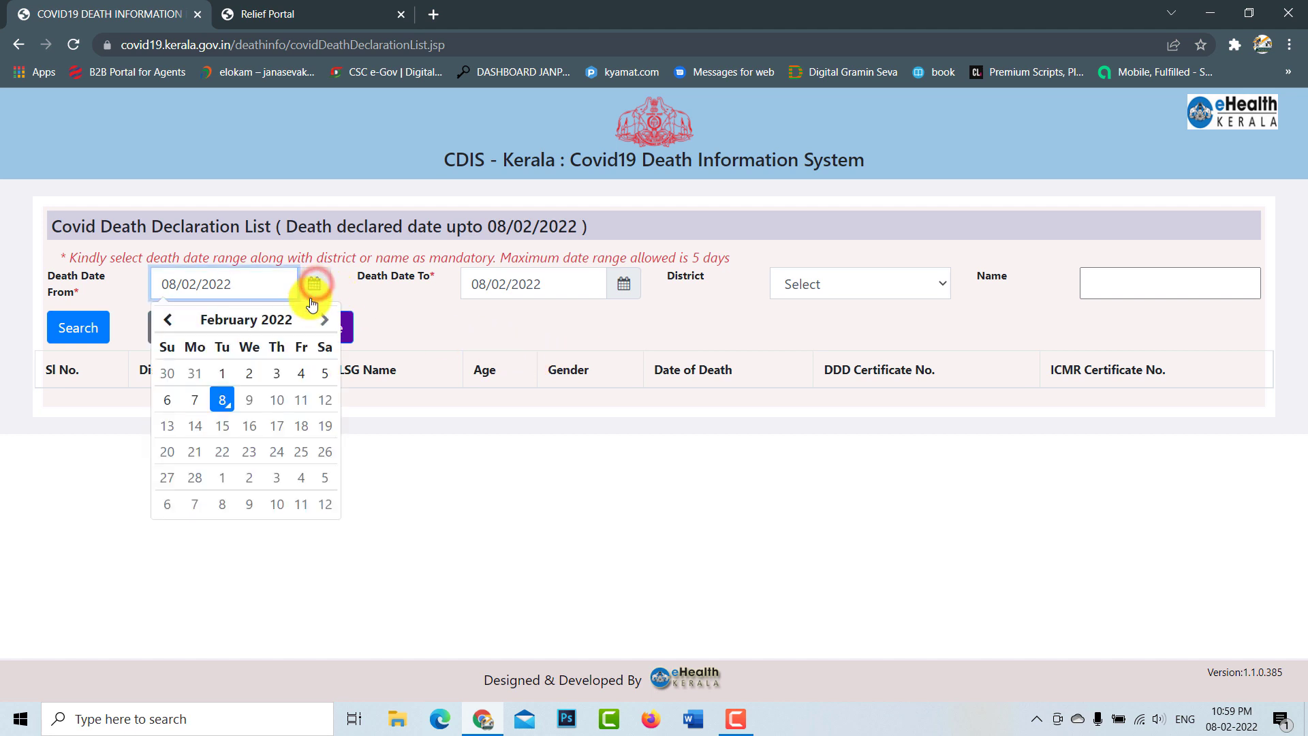
pyautogui.click(211, 382)
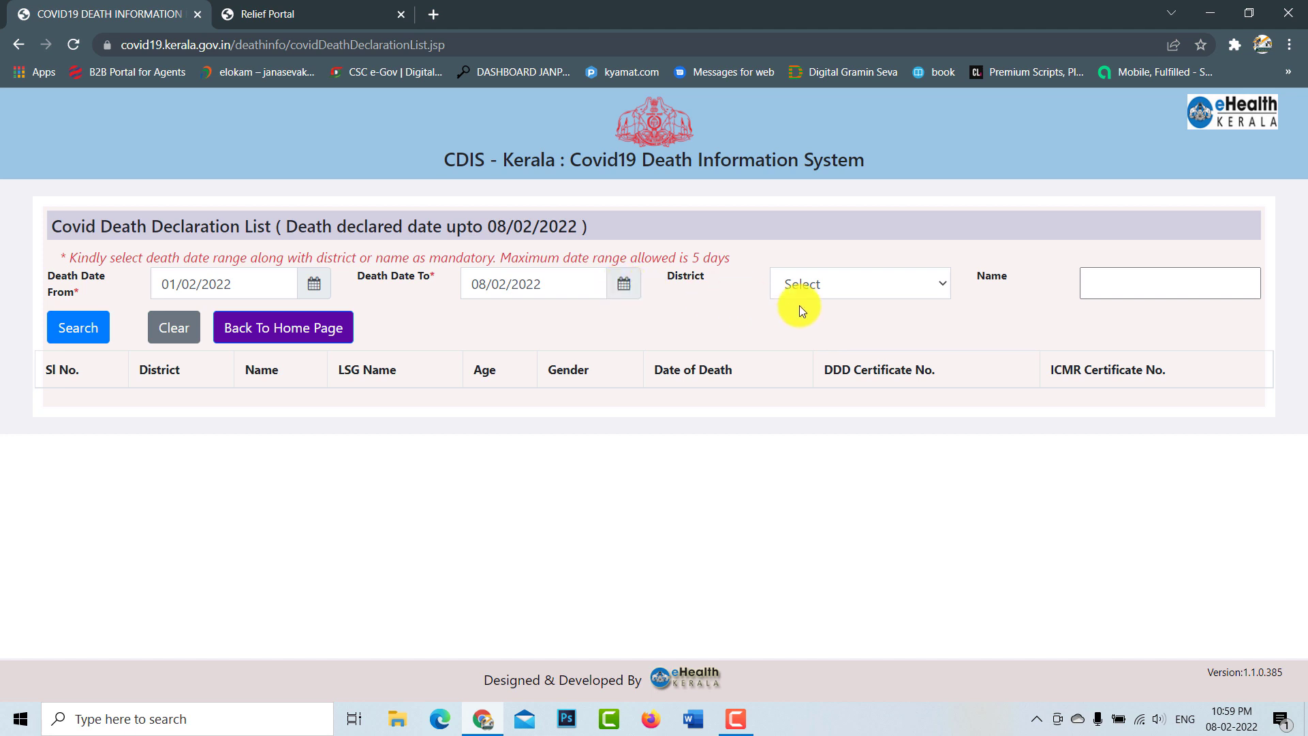
pyautogui.click(856, 284)
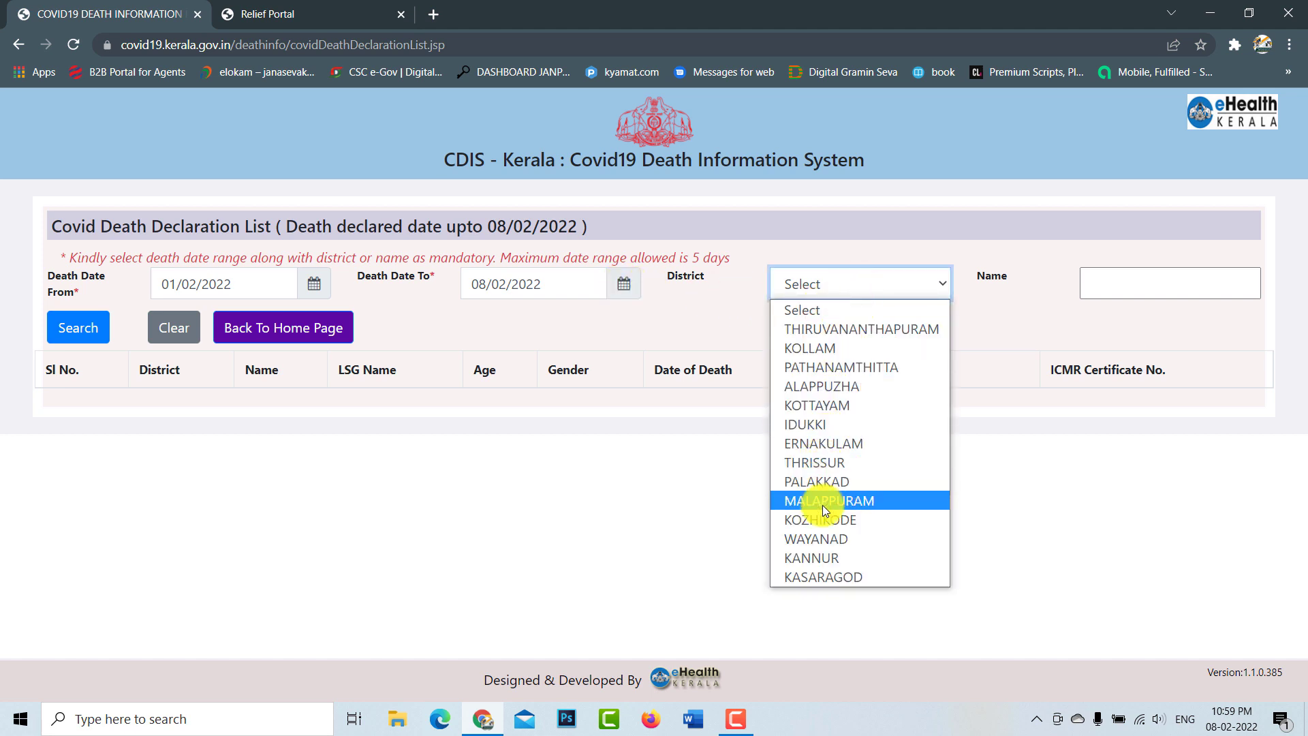
pyautogui.click(830, 557)
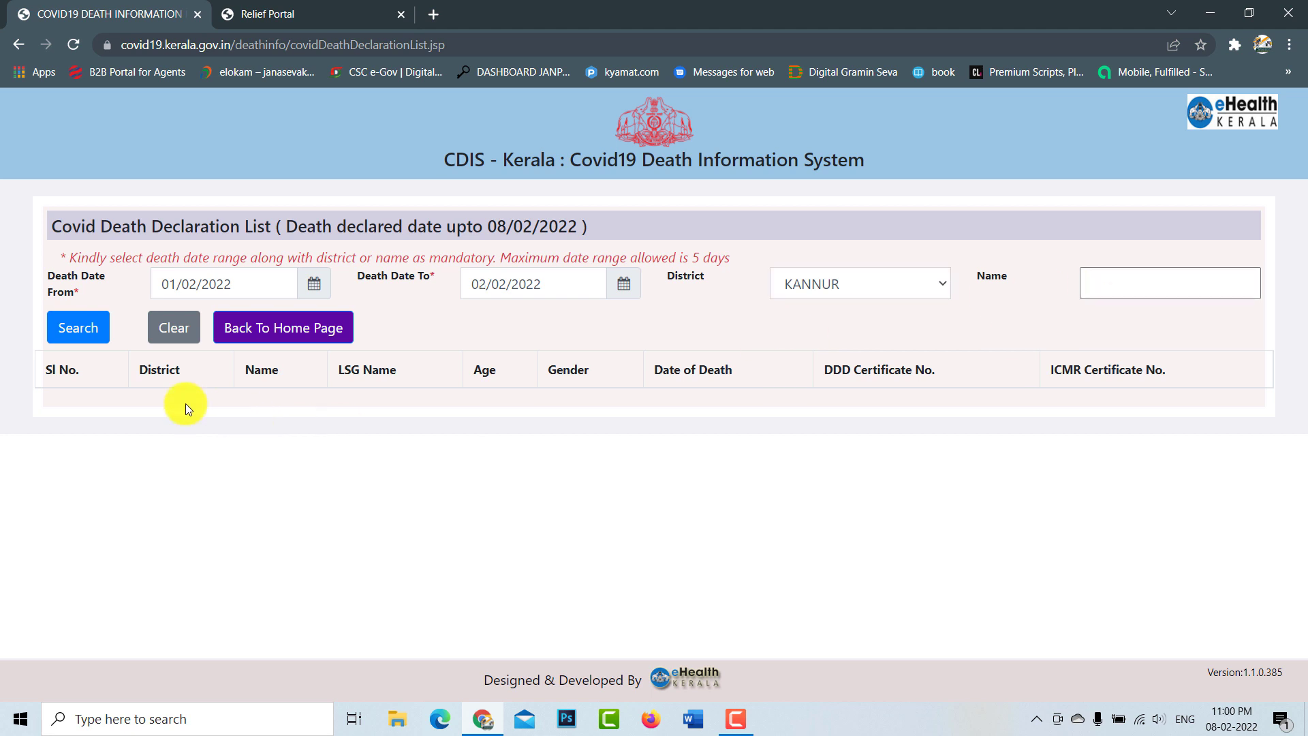
pyautogui.click(88, 337)
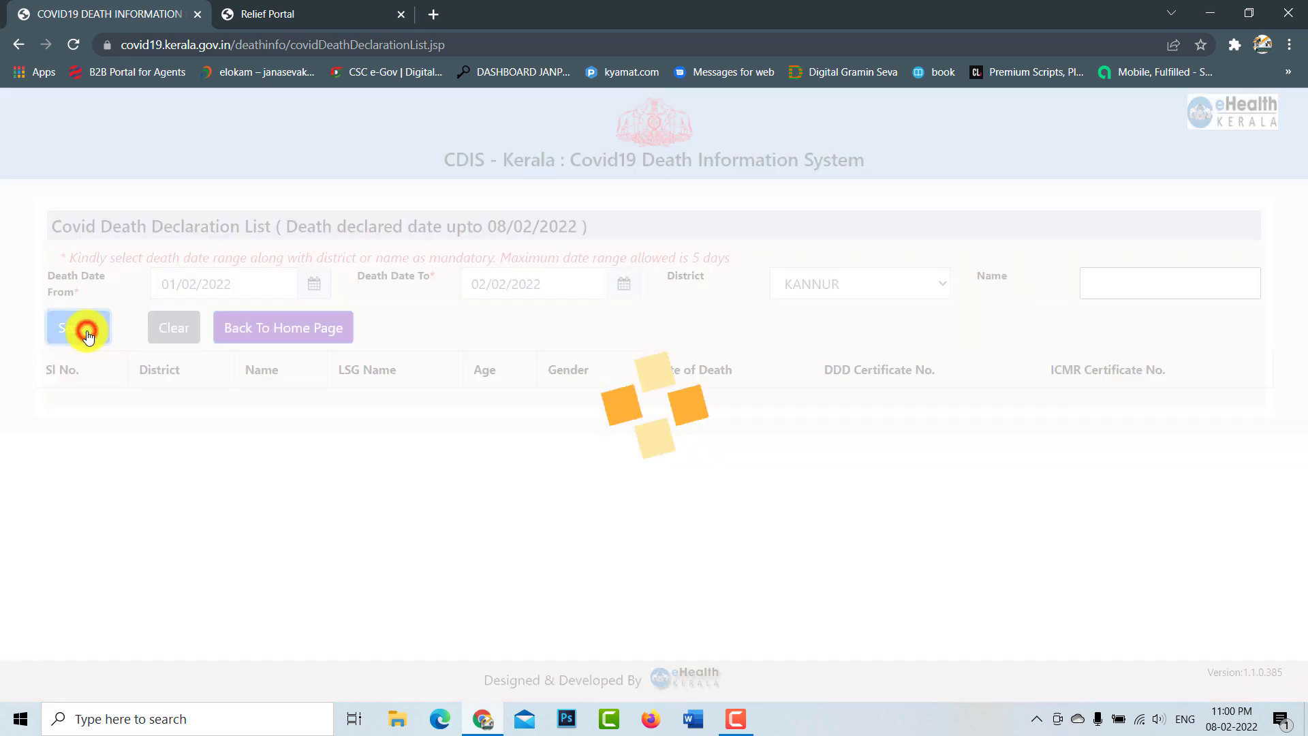
# Step: Review the 19 Kannur results and select the first record's DDD certificate number
pyautogui.scroll(-2, 733, 488)
pyautogui.scroll(-1, 733, 490)
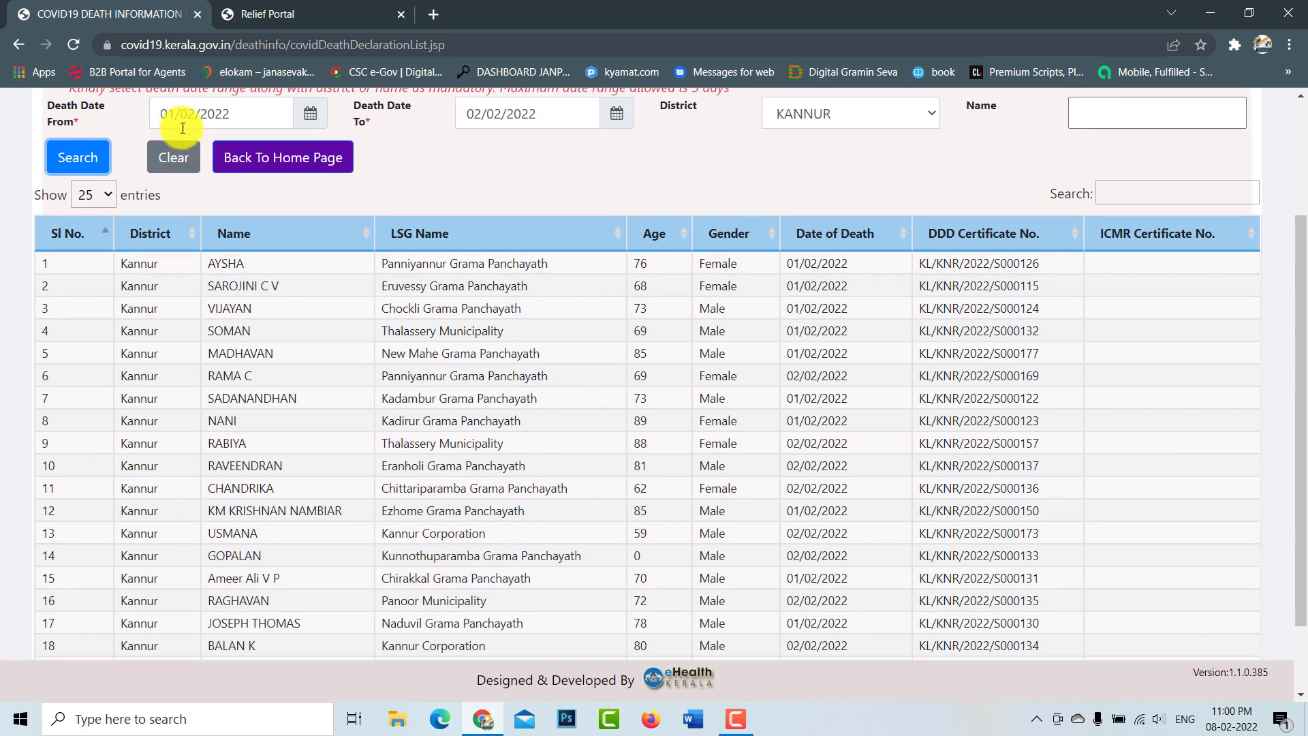
pyautogui.click(243, 108)
pyautogui.click(575, 110)
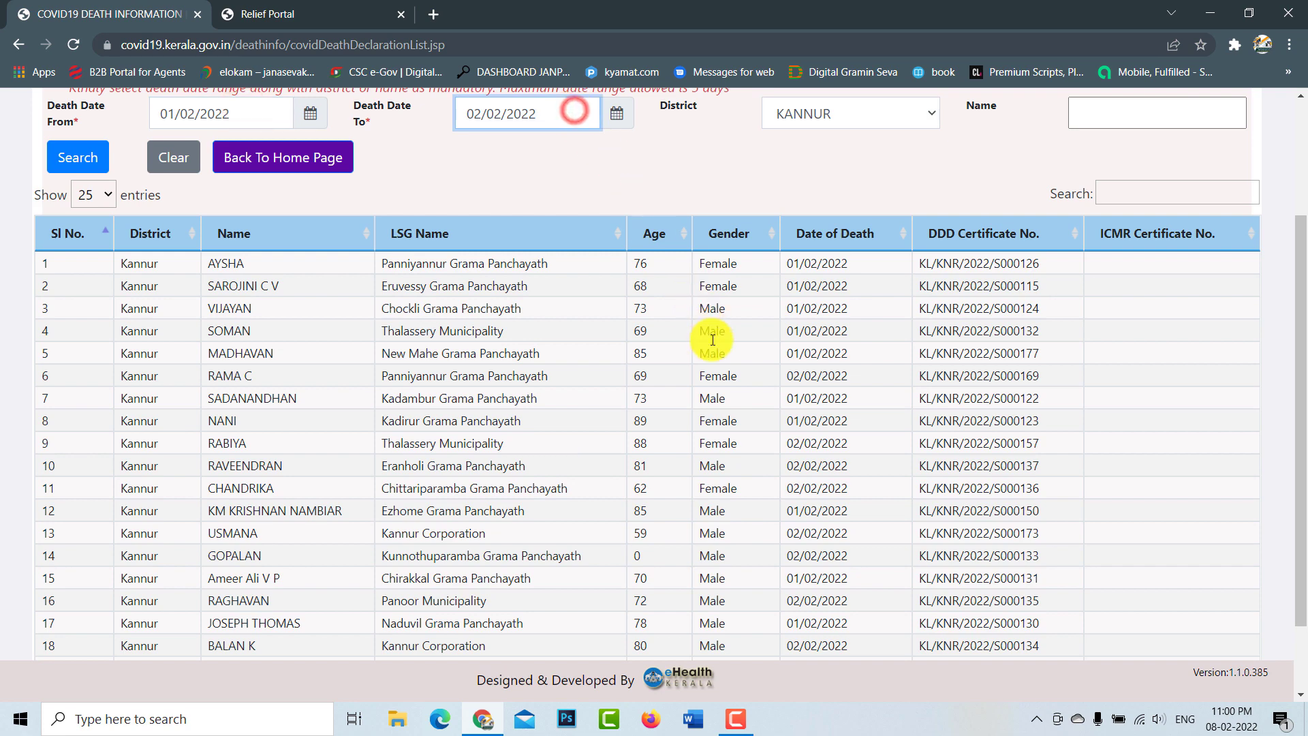
pyautogui.scroll(-2, 709, 341)
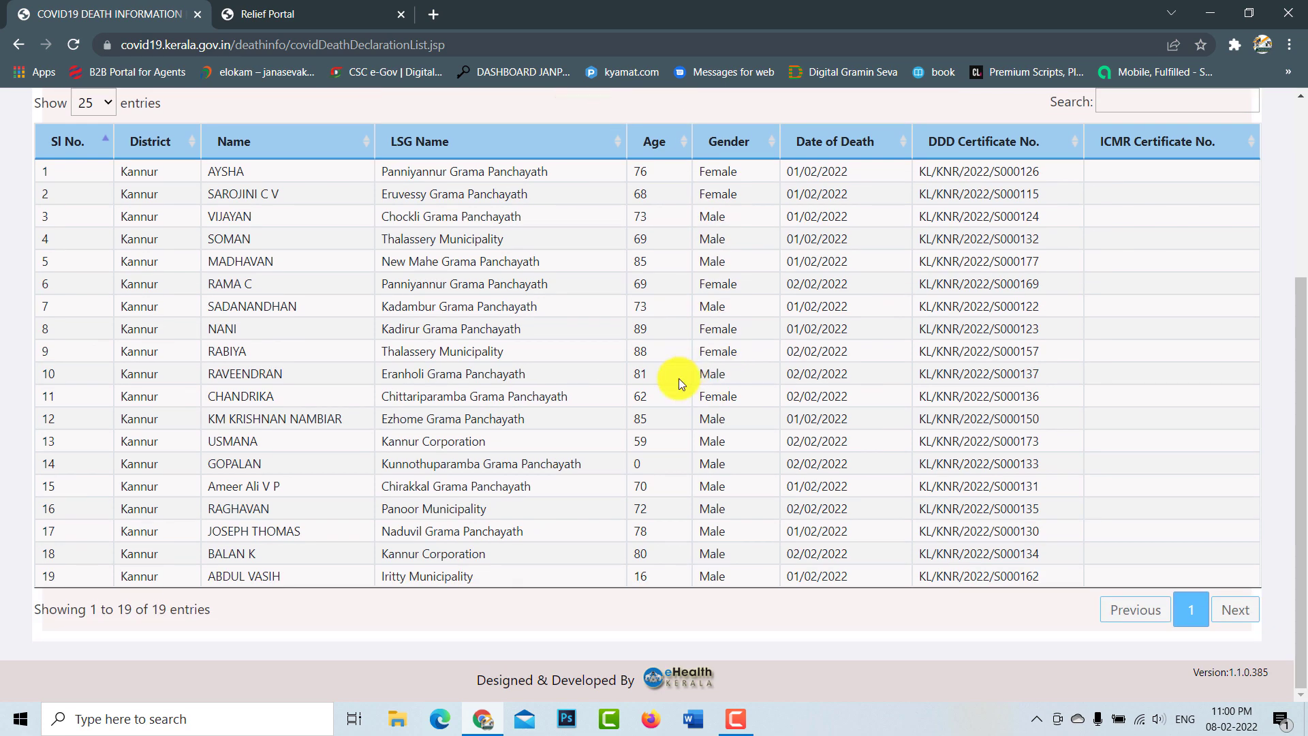
pyautogui.scroll(7, 678, 378)
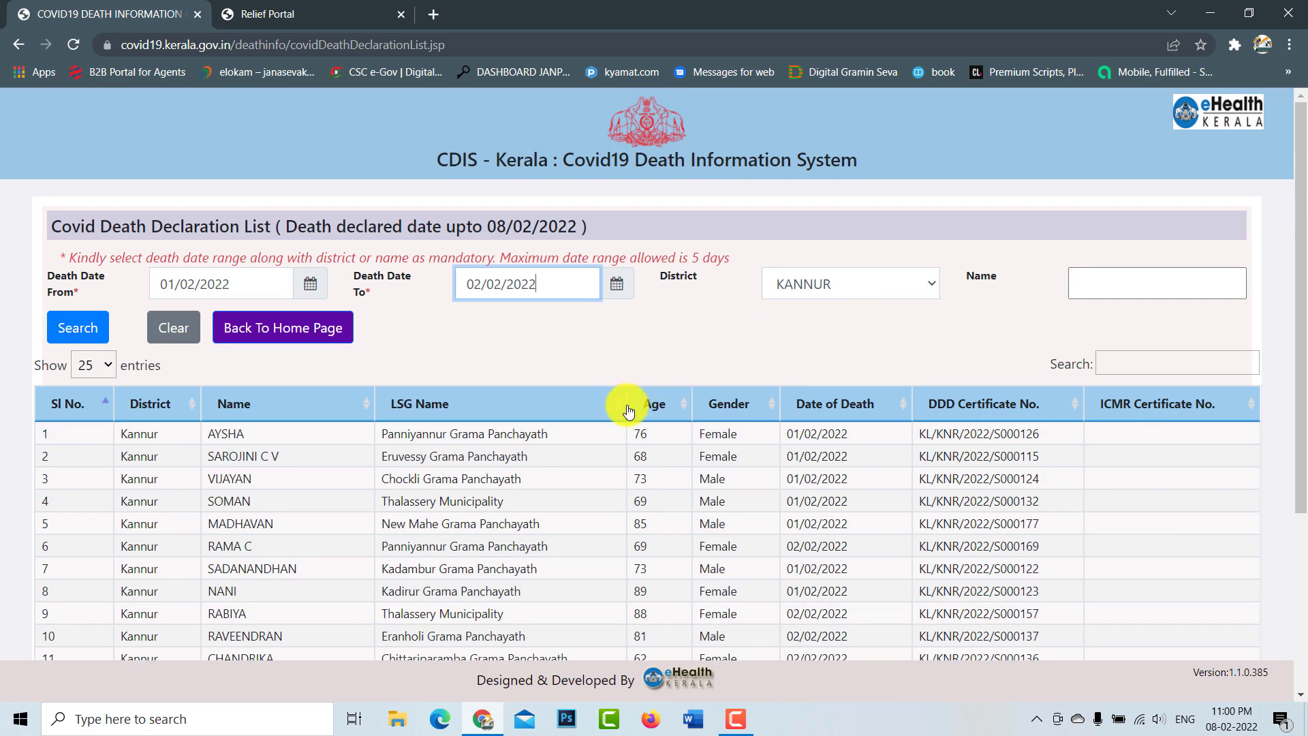
pyautogui.scroll(-5, 634, 402)
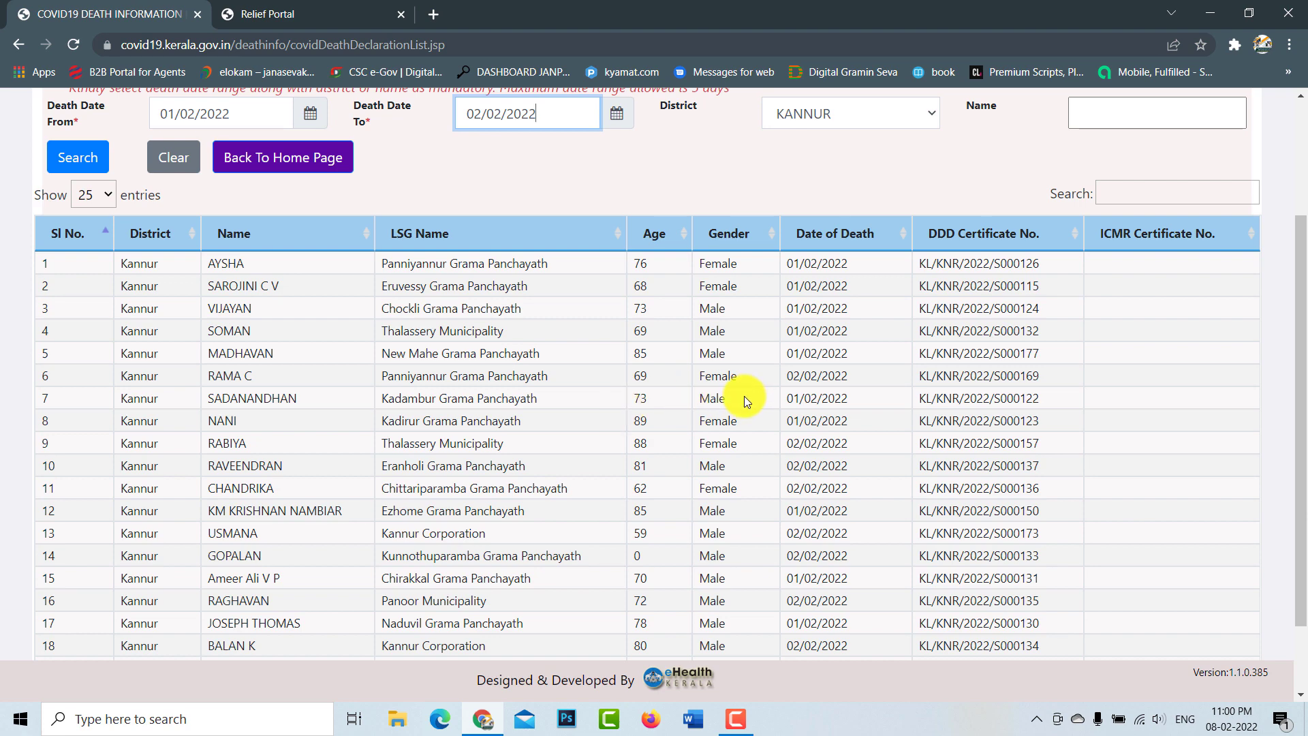
pyautogui.scroll(-1, 744, 398)
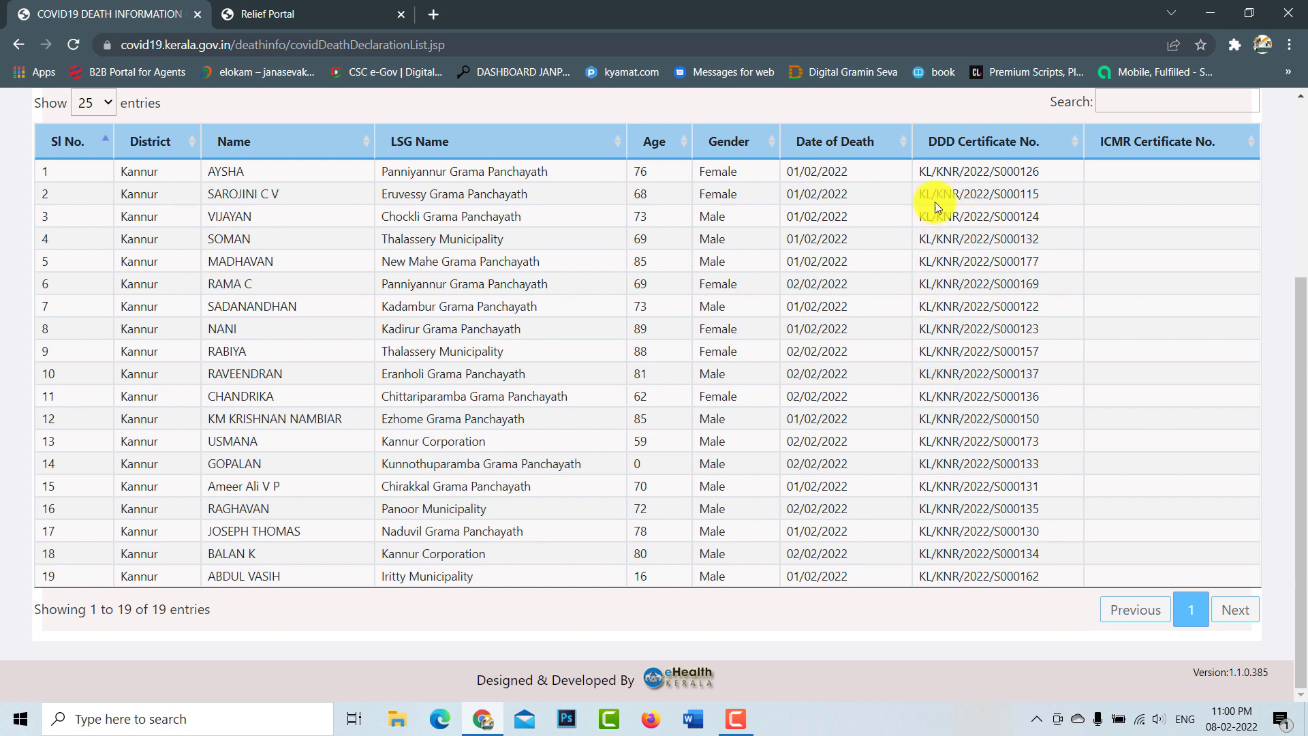
pyautogui.moveTo(917, 173); pyautogui.dragTo(1037, 170)
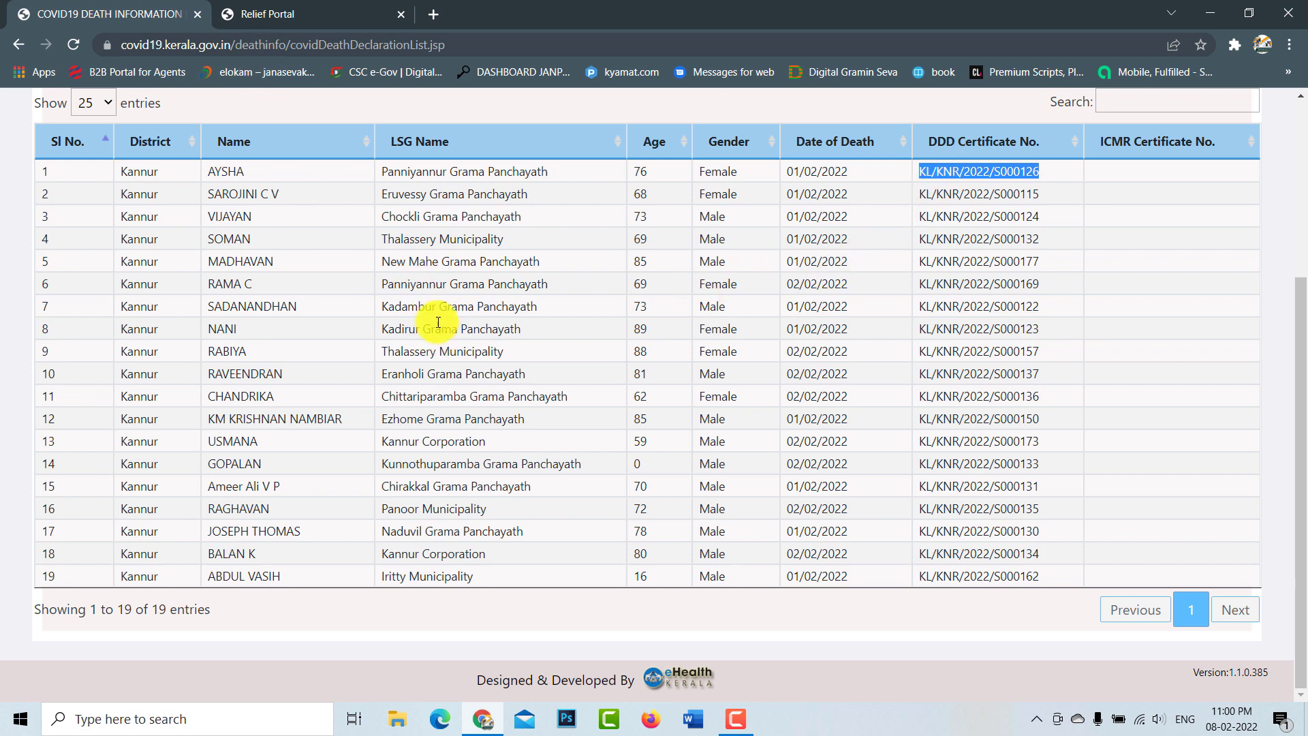
pyautogui.click(345, 11)
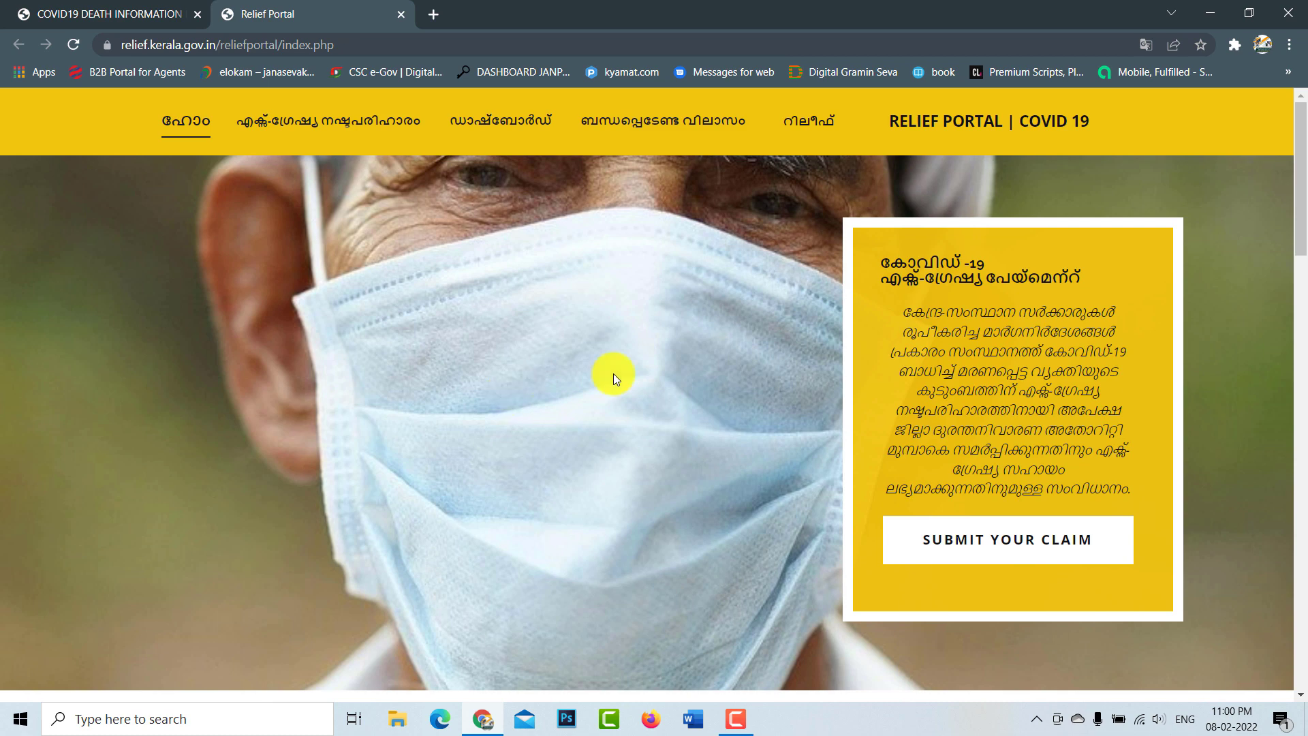
# Step: Enter the applicant's name and phone number in the Submit Your Claim form
pyautogui.scroll(-1, 656, 373)
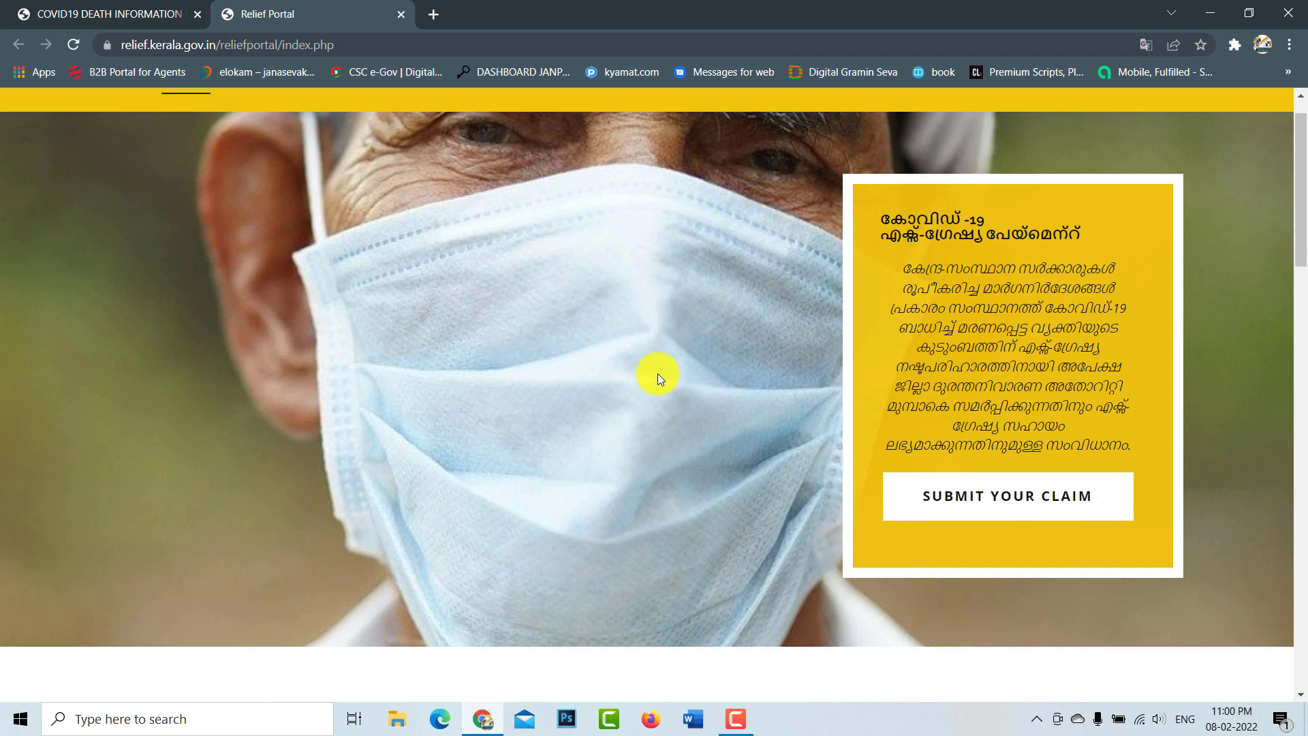
pyautogui.scroll(-4, 715, 463)
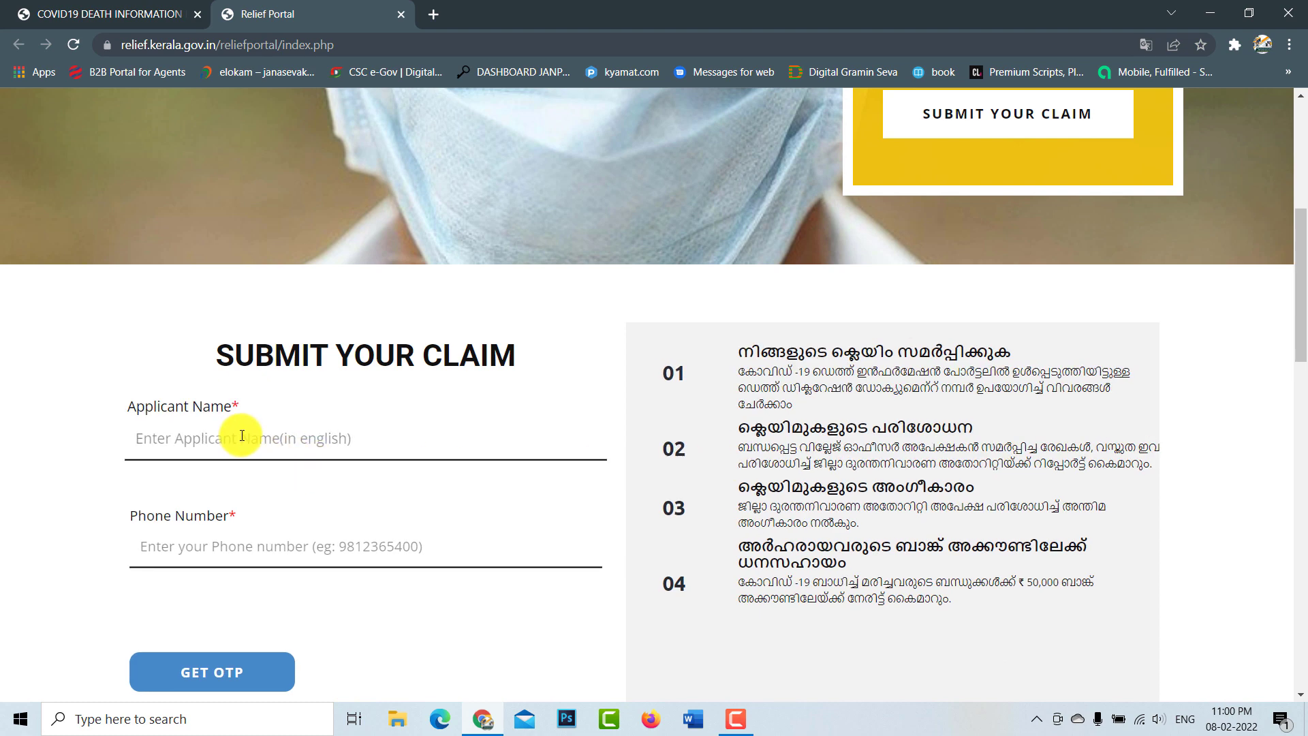
pyautogui.click(304, 442)
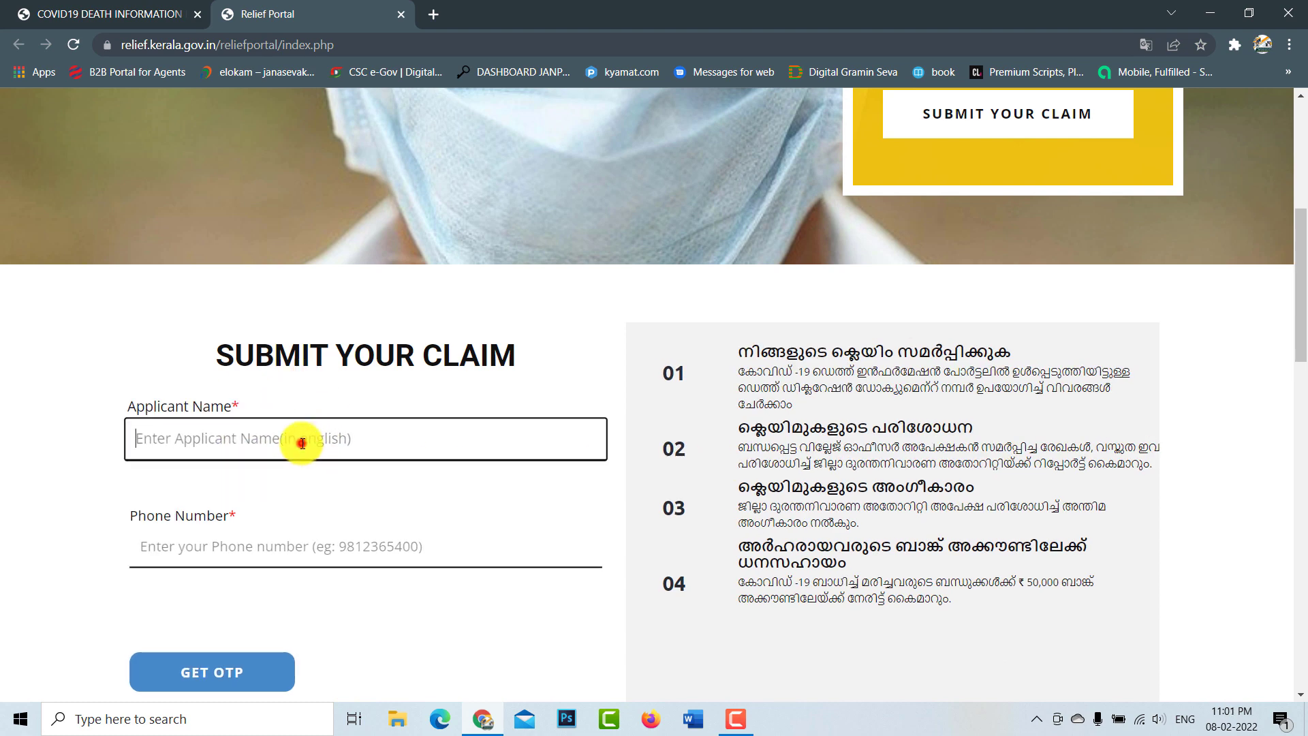
pyautogui.write('ASHKAR')
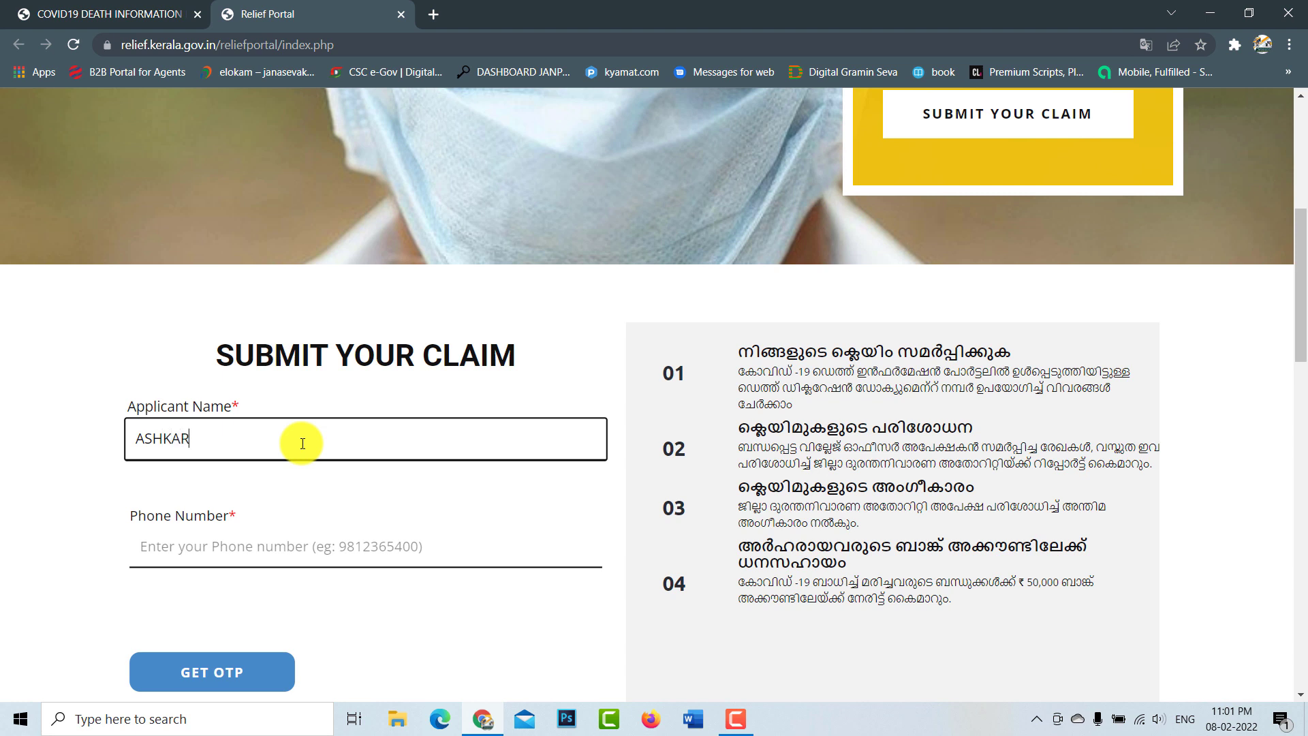
pyautogui.click(285, 551)
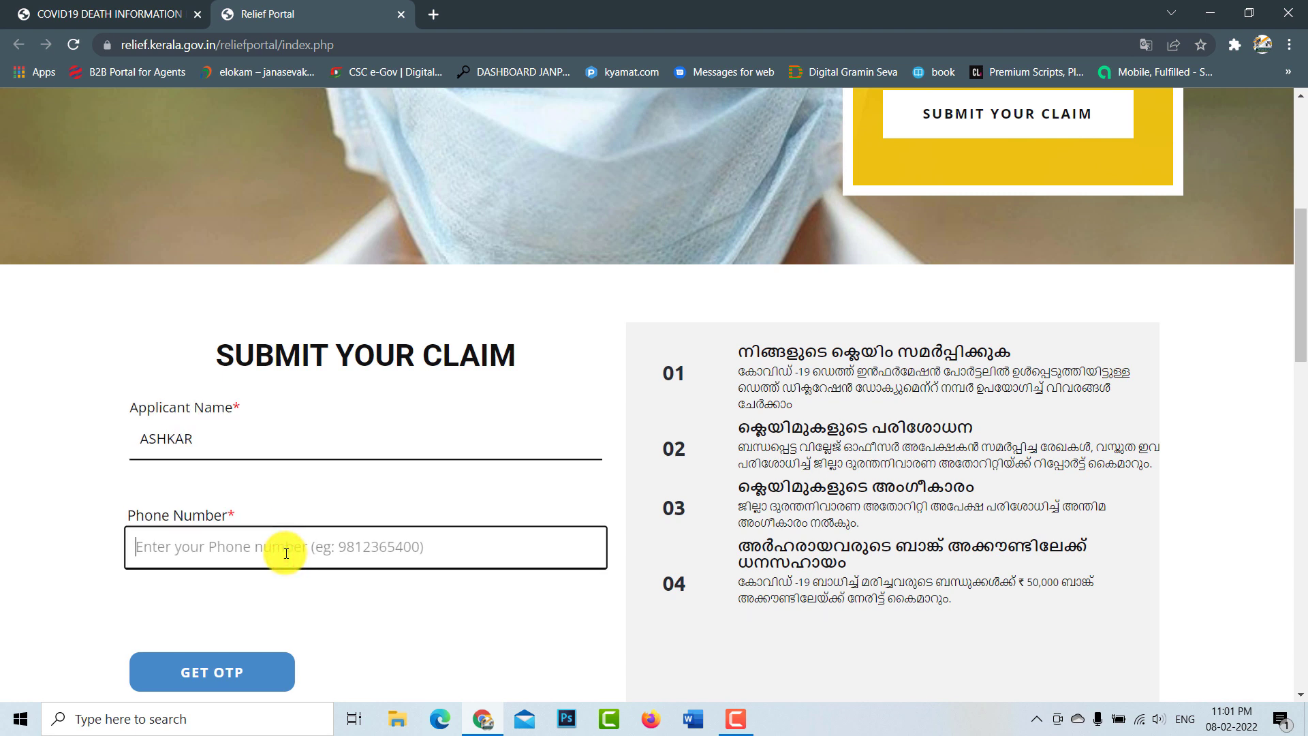
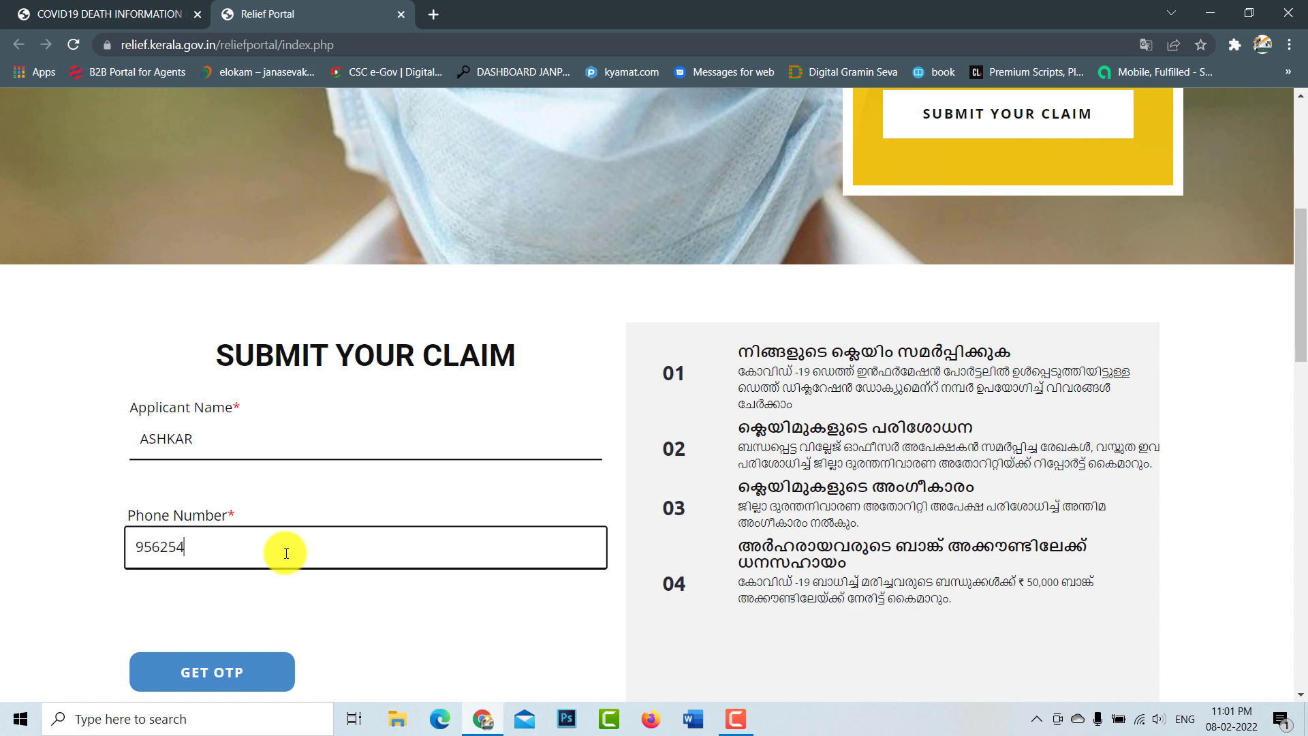
# Step: Request an OTP, paste the received verification code, and submit the claim form
pyautogui.scroll(-2, 284, 555)
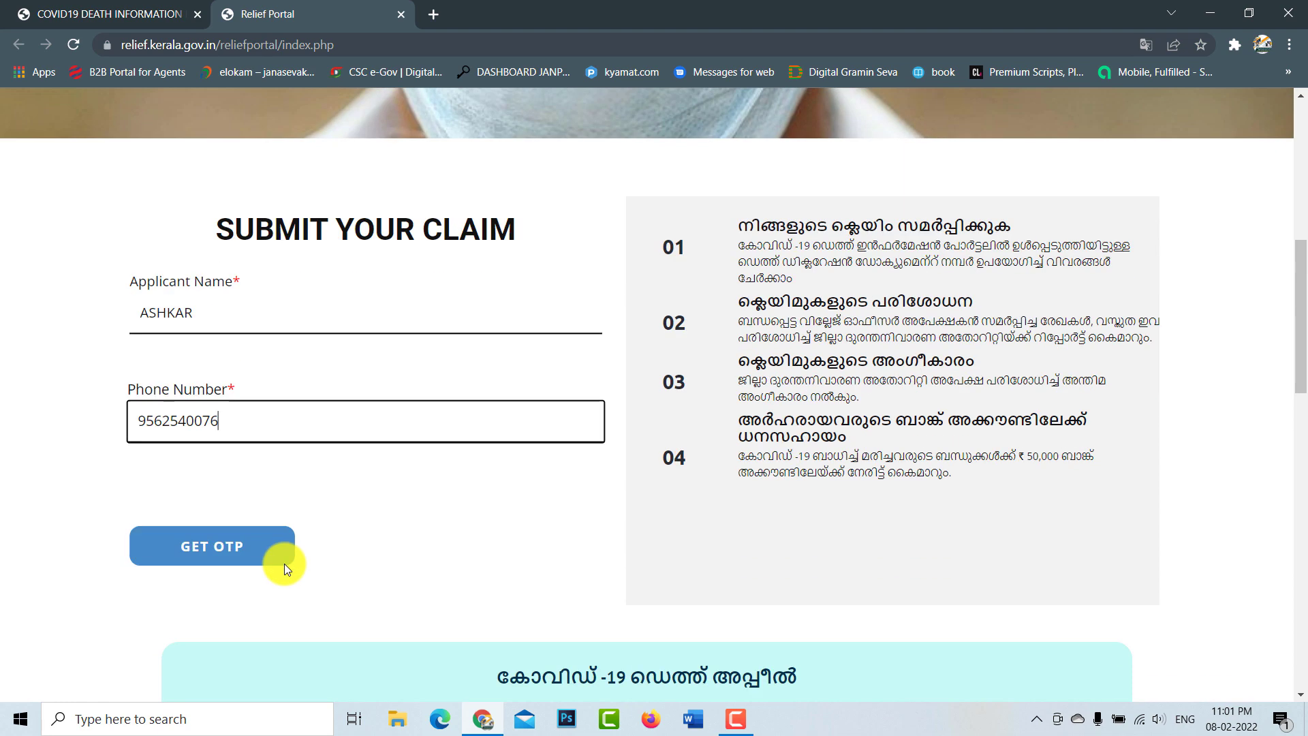
pyautogui.click(256, 514)
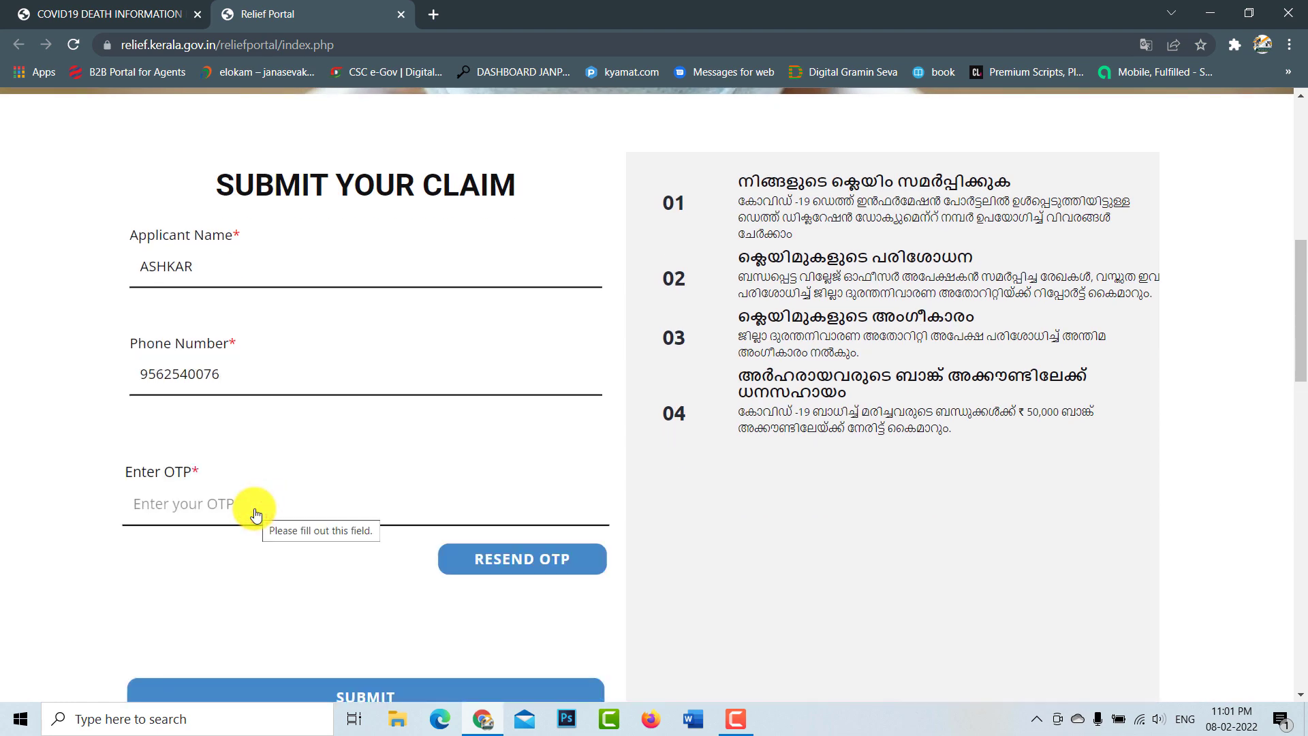
pyautogui.click(256, 511)
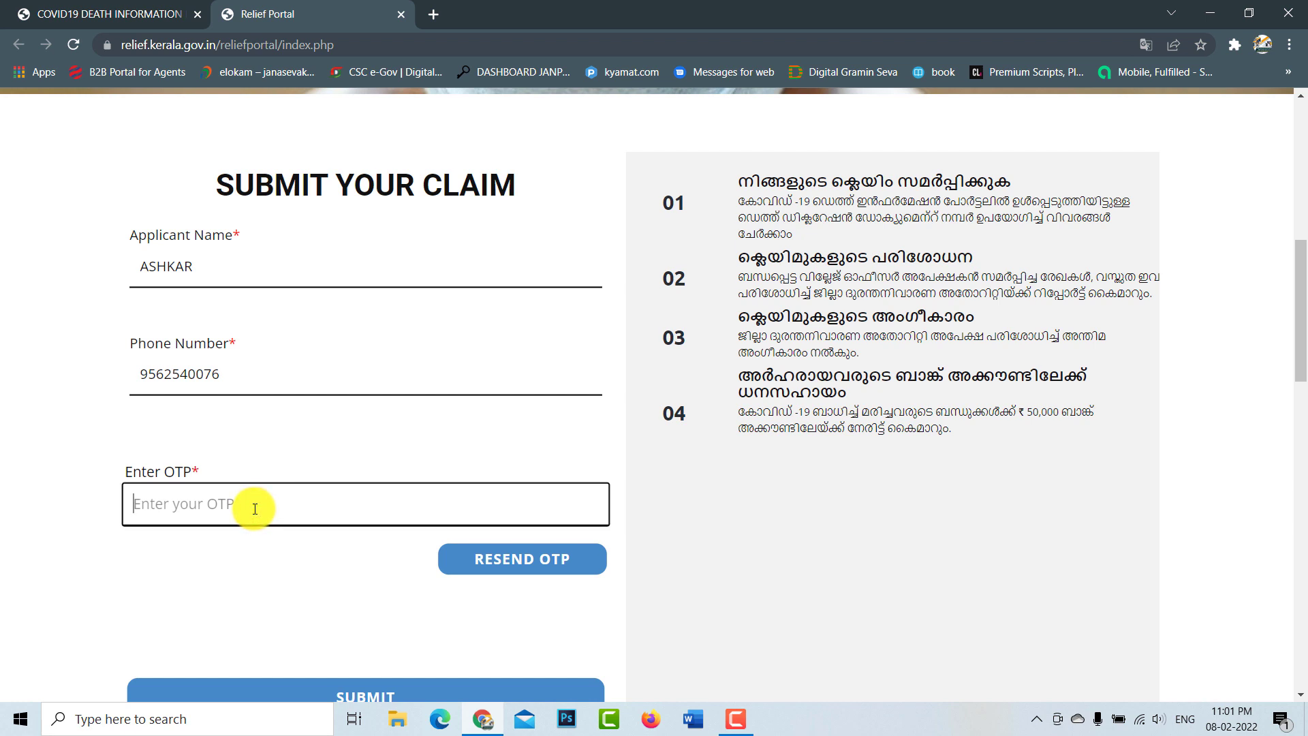
pyautogui.hotkey('ctrl', 'v')
pyautogui.scroll(-3, 362, 526)
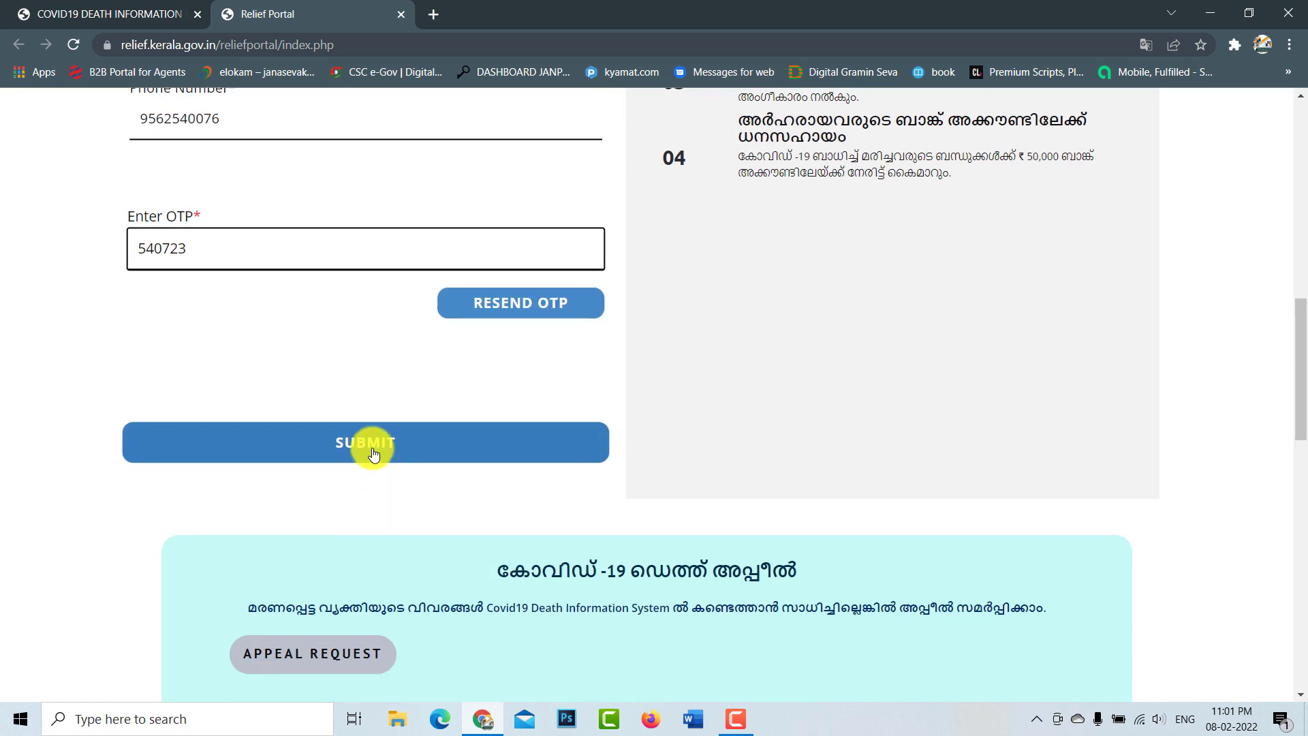
pyautogui.click(373, 451)
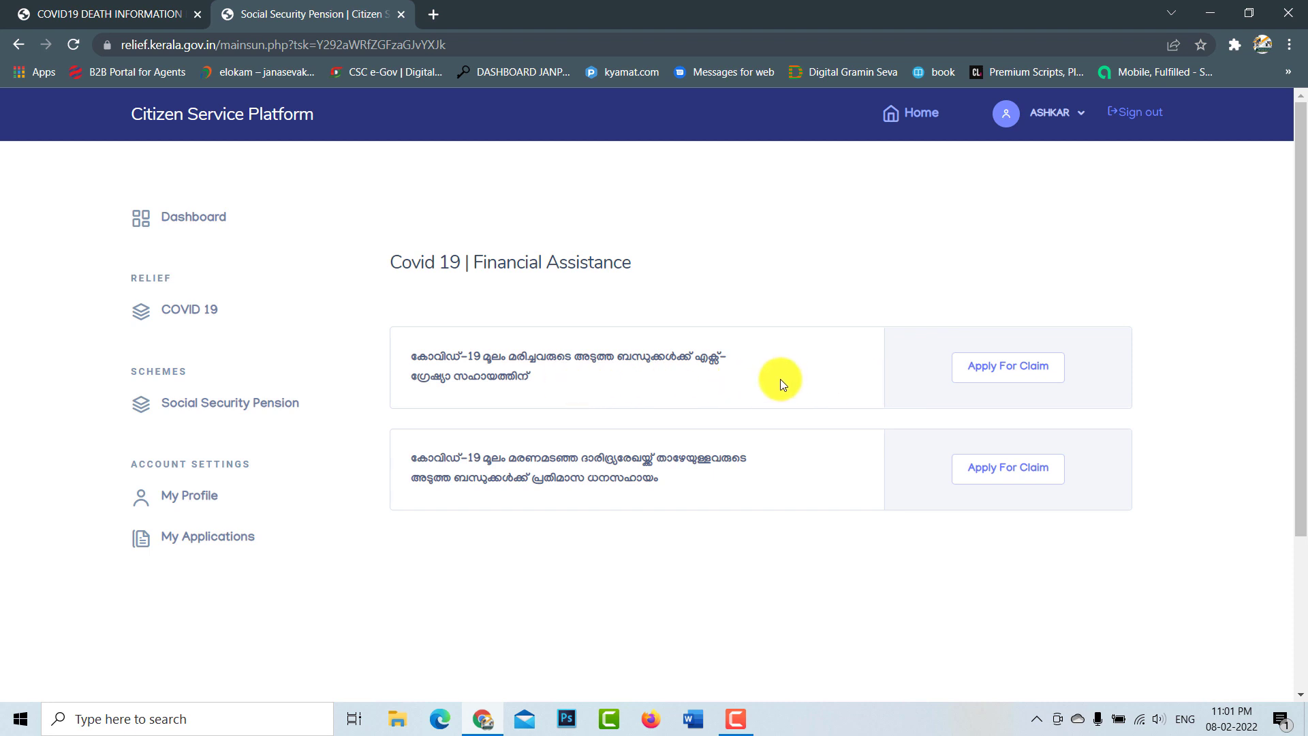
# Step: Start a claim on the first Covid-19 scheme with death within the state selected
pyautogui.click(1005, 378)
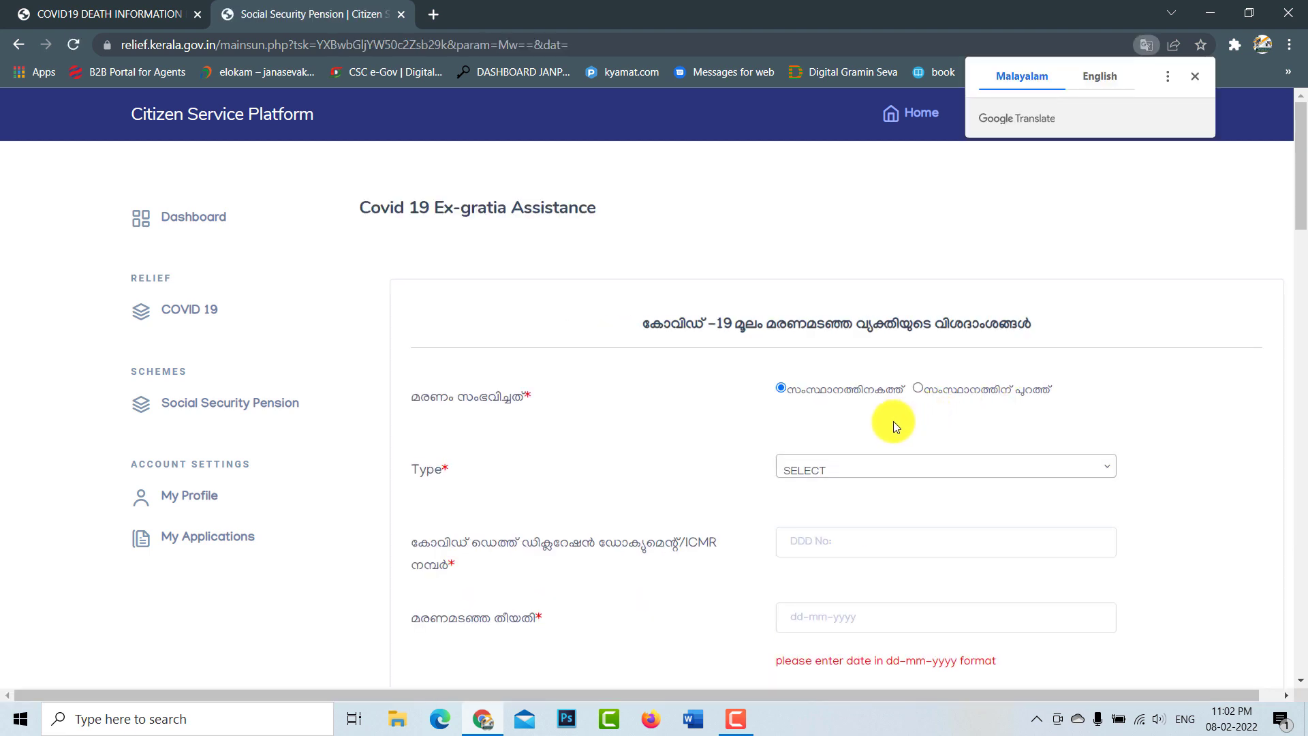
pyautogui.click(1193, 79)
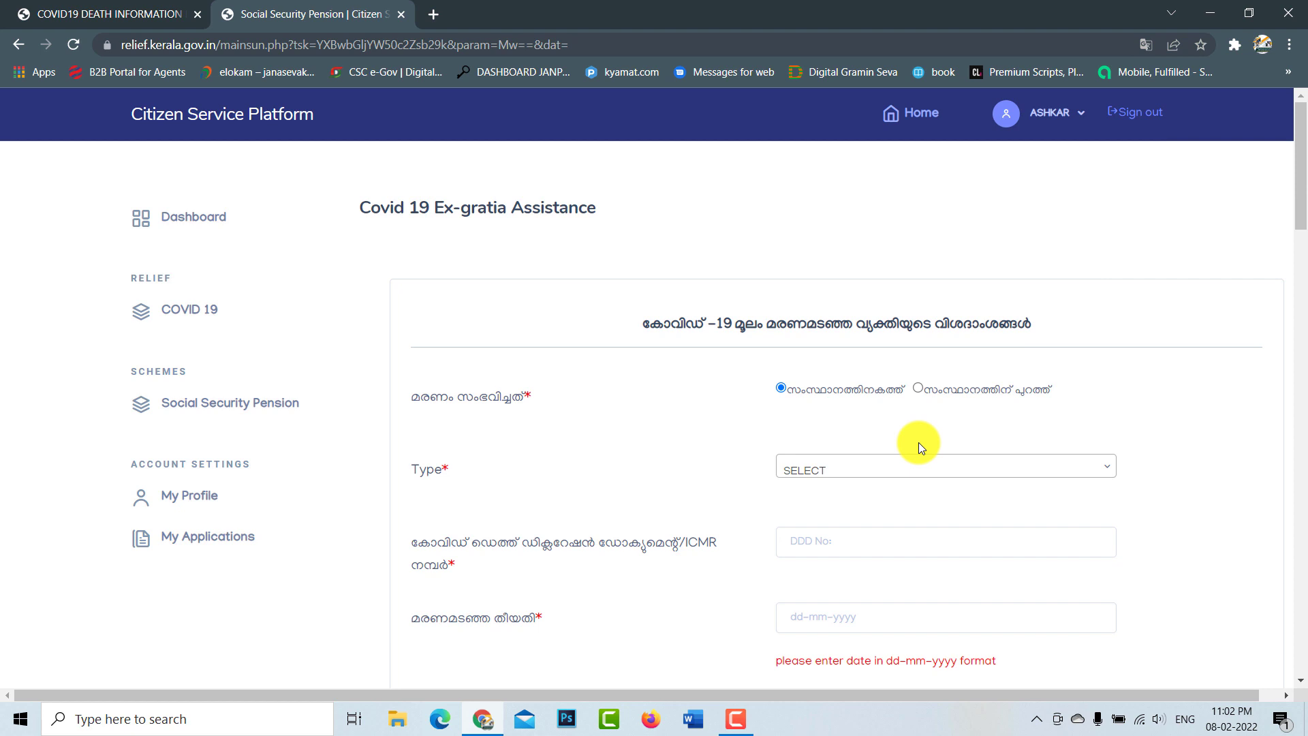
pyautogui.scroll(-1, 918, 442)
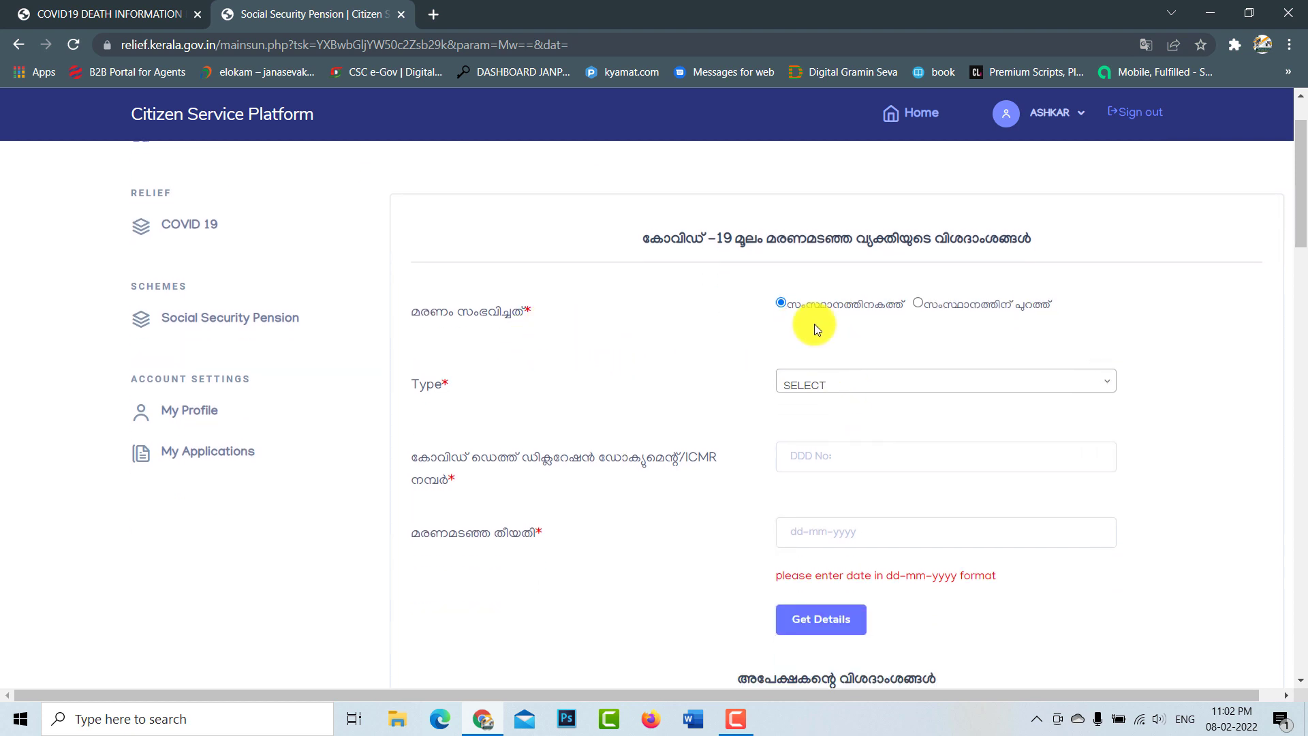
pyautogui.click(920, 304)
pyautogui.click(780, 302)
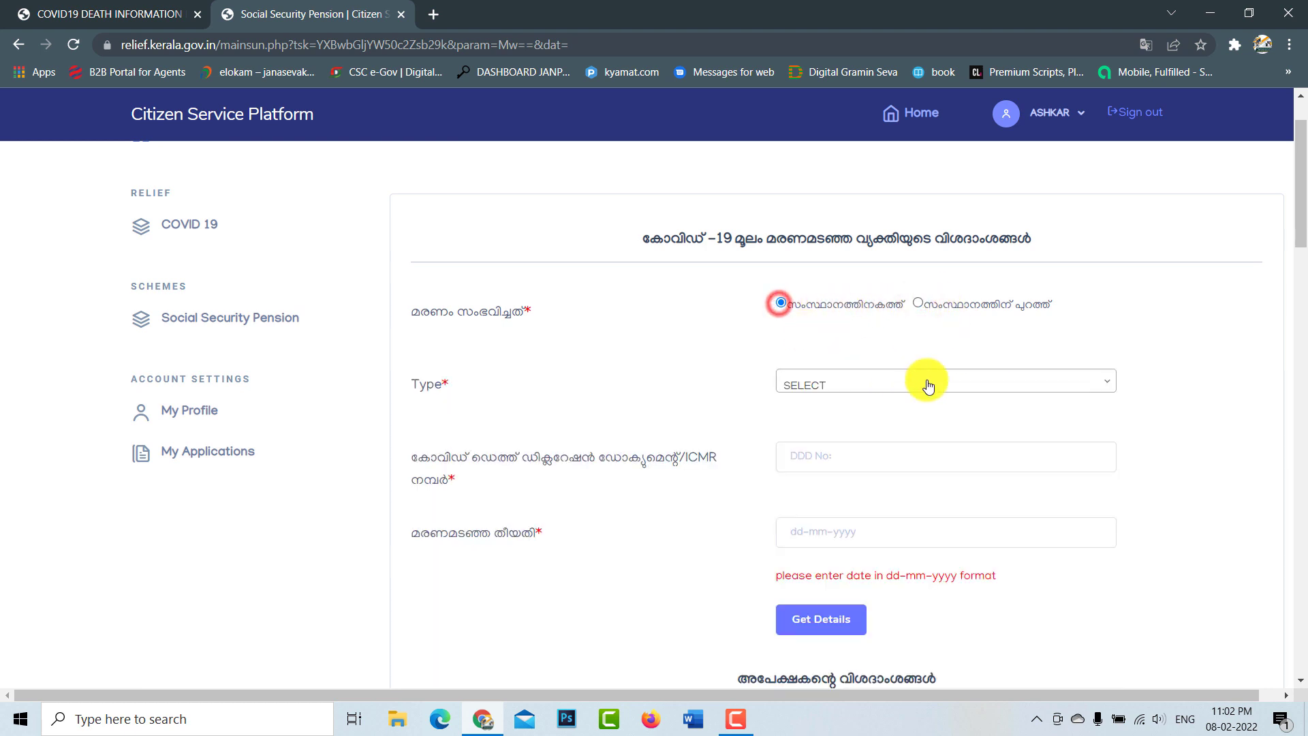
# Step: Set the death document type to DDD No: and focus the DDD number field
pyautogui.scroll(-2, 1002, 388)
pyautogui.scroll(1, 960, 395)
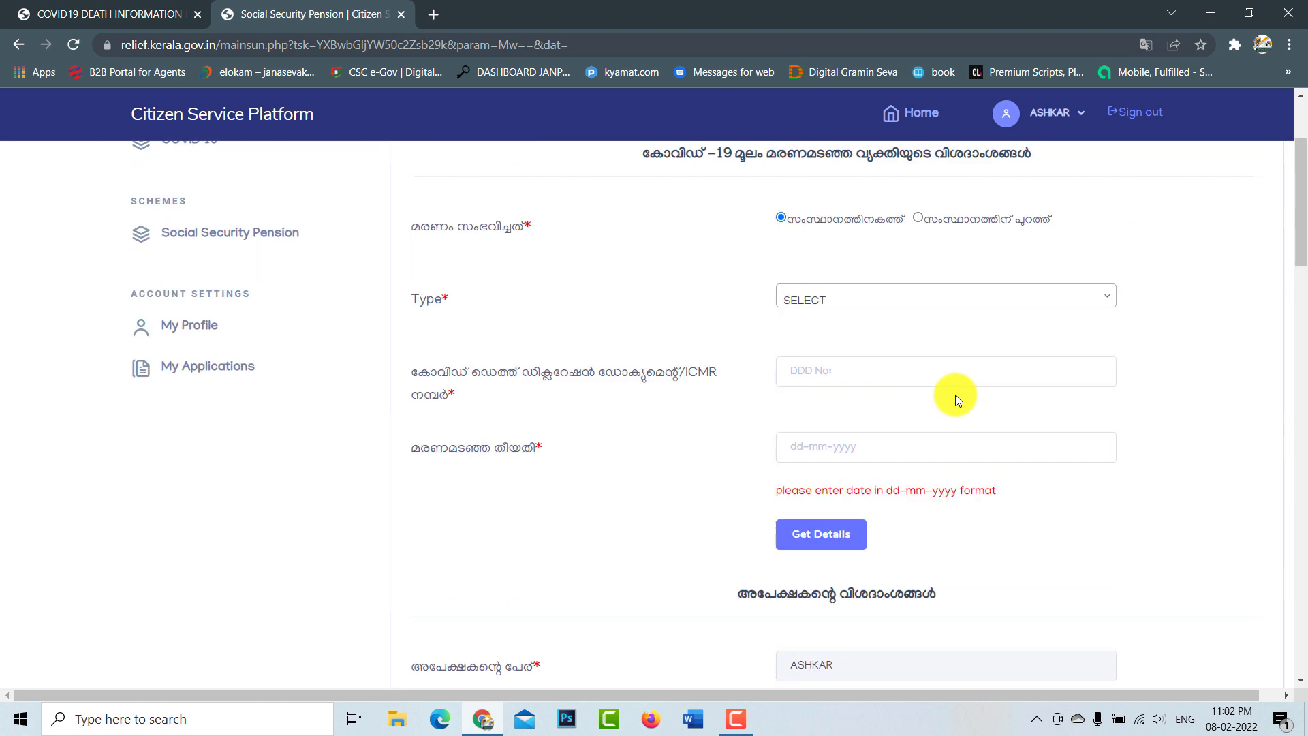
pyautogui.click(839, 300)
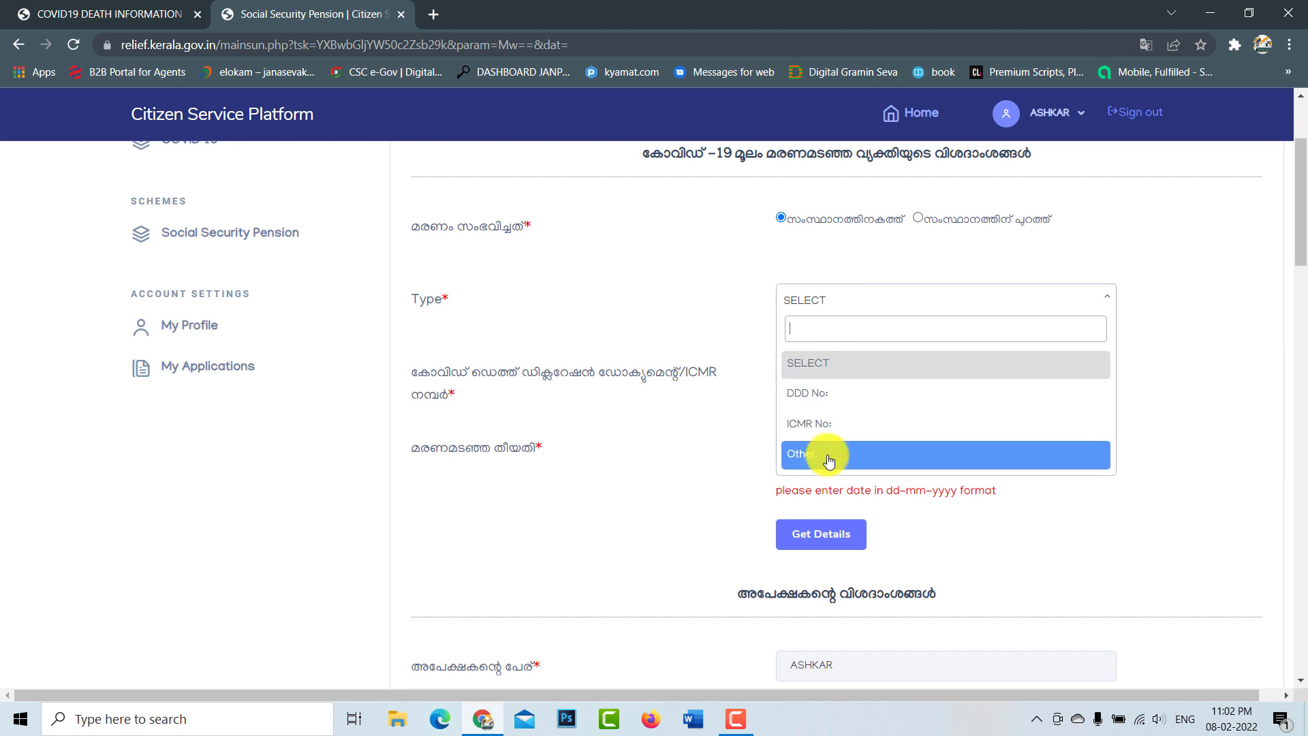
pyautogui.click(836, 402)
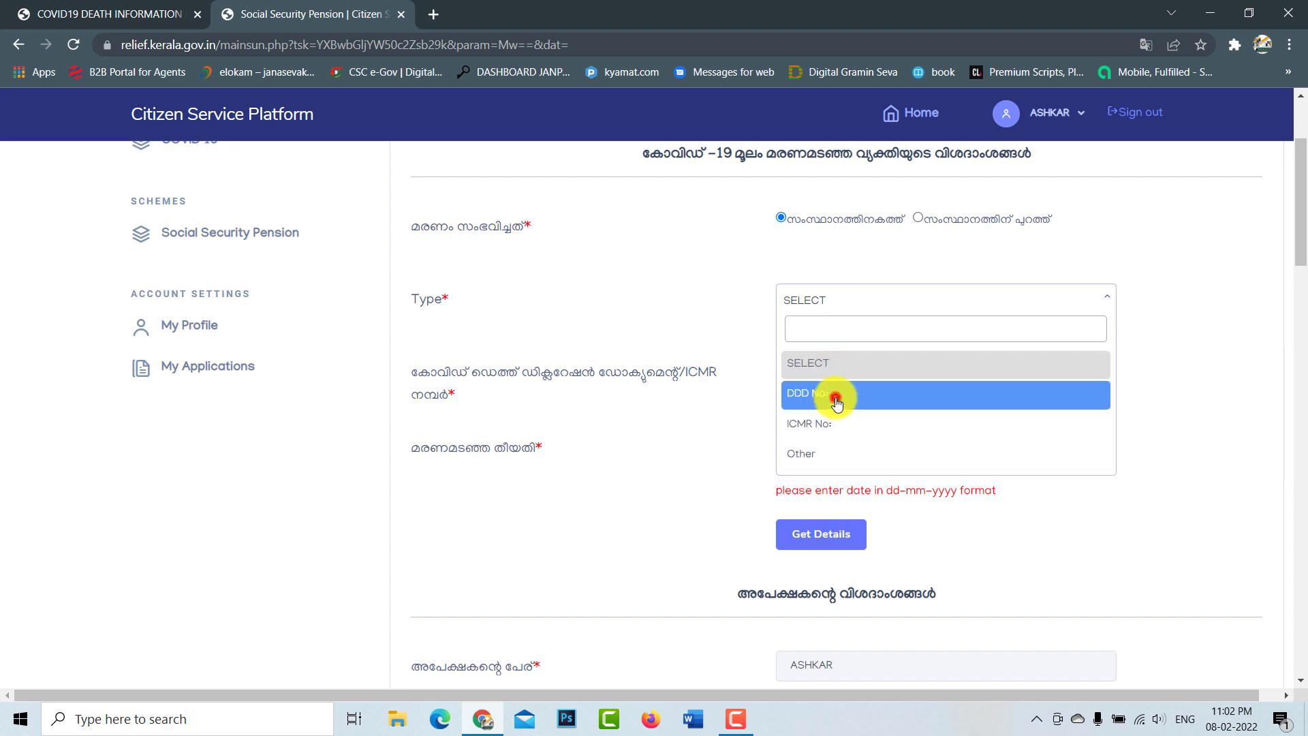
pyautogui.click(818, 372)
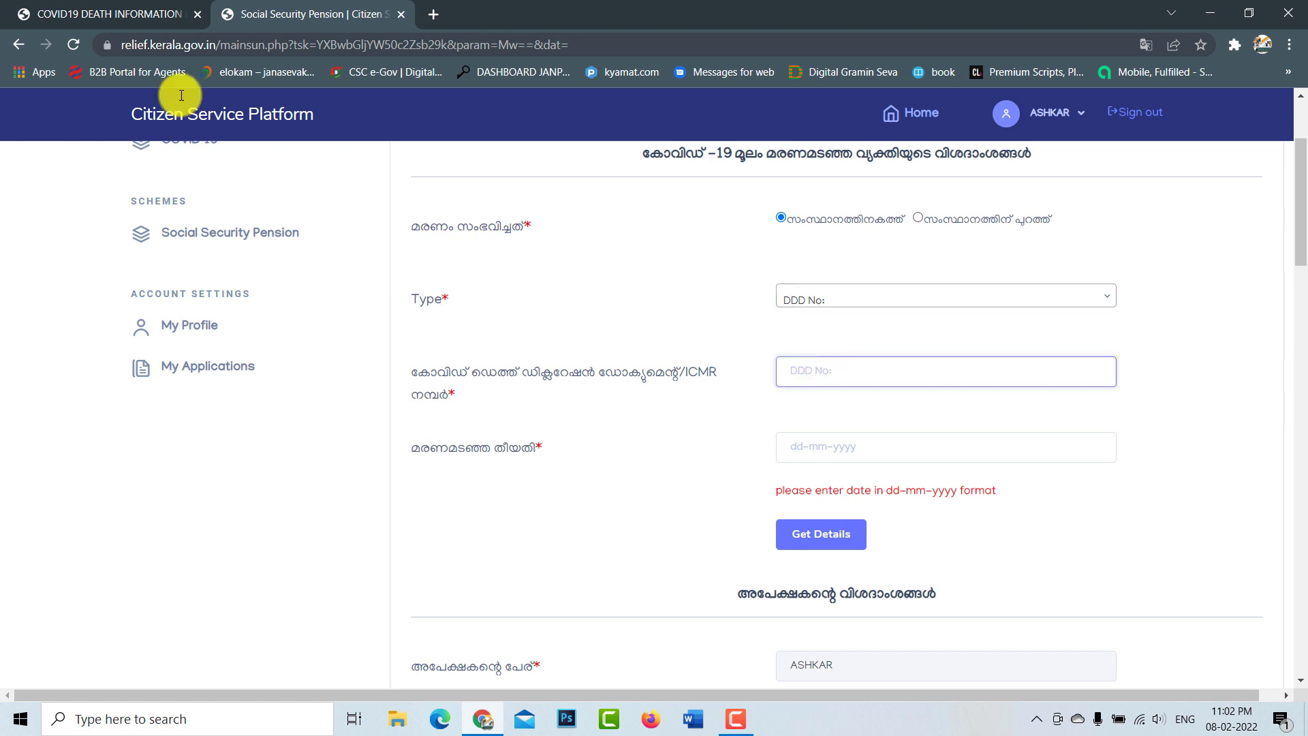
# Step: Copy the first record's DDD certificate number from CDIS into the DDD No field
pyautogui.click(111, 13)
pyautogui.rightClick(957, 177)
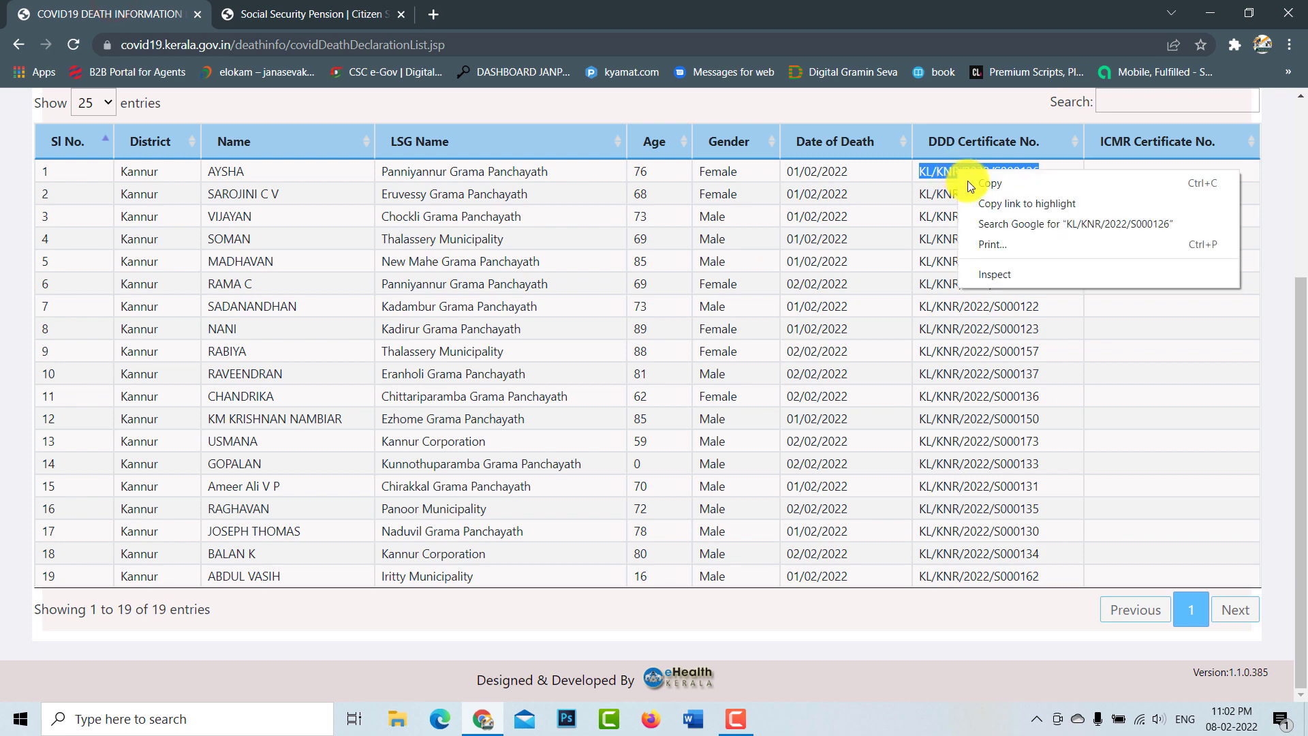
pyautogui.click(1000, 178)
pyautogui.click(284, 13)
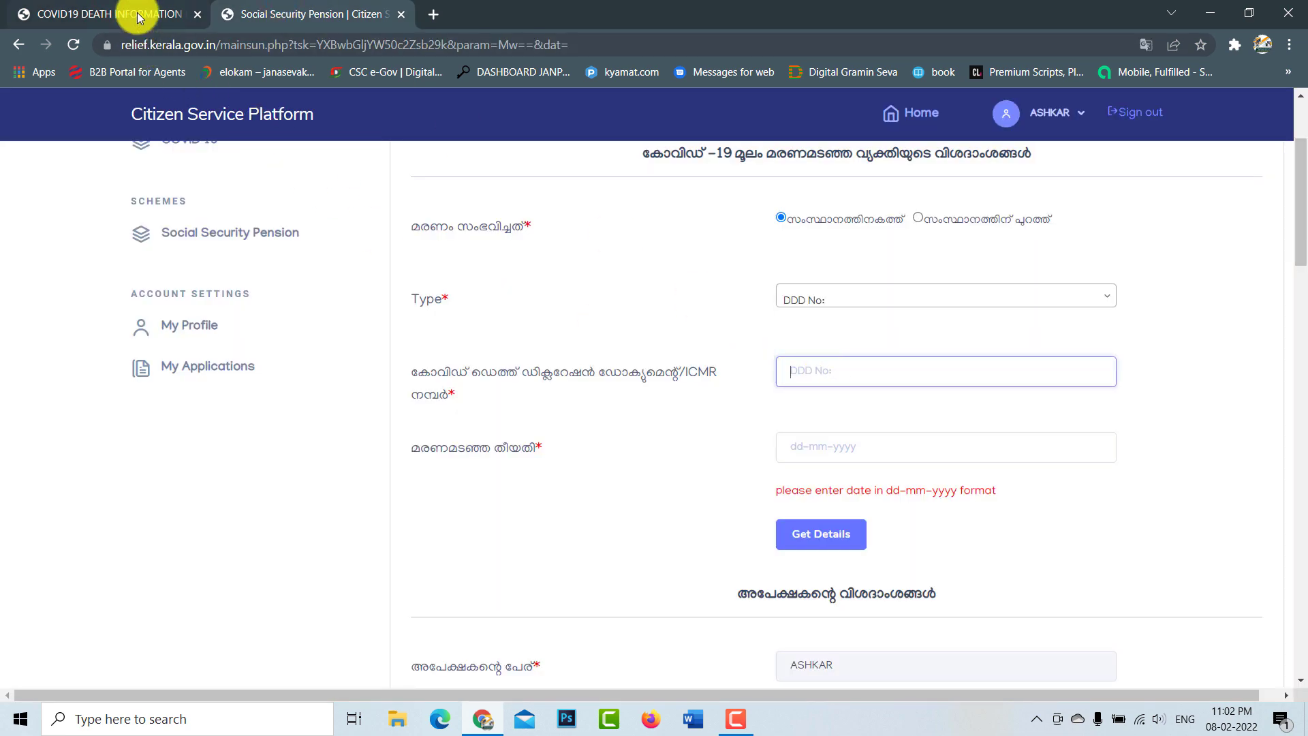
pyautogui.rightClick(798, 372)
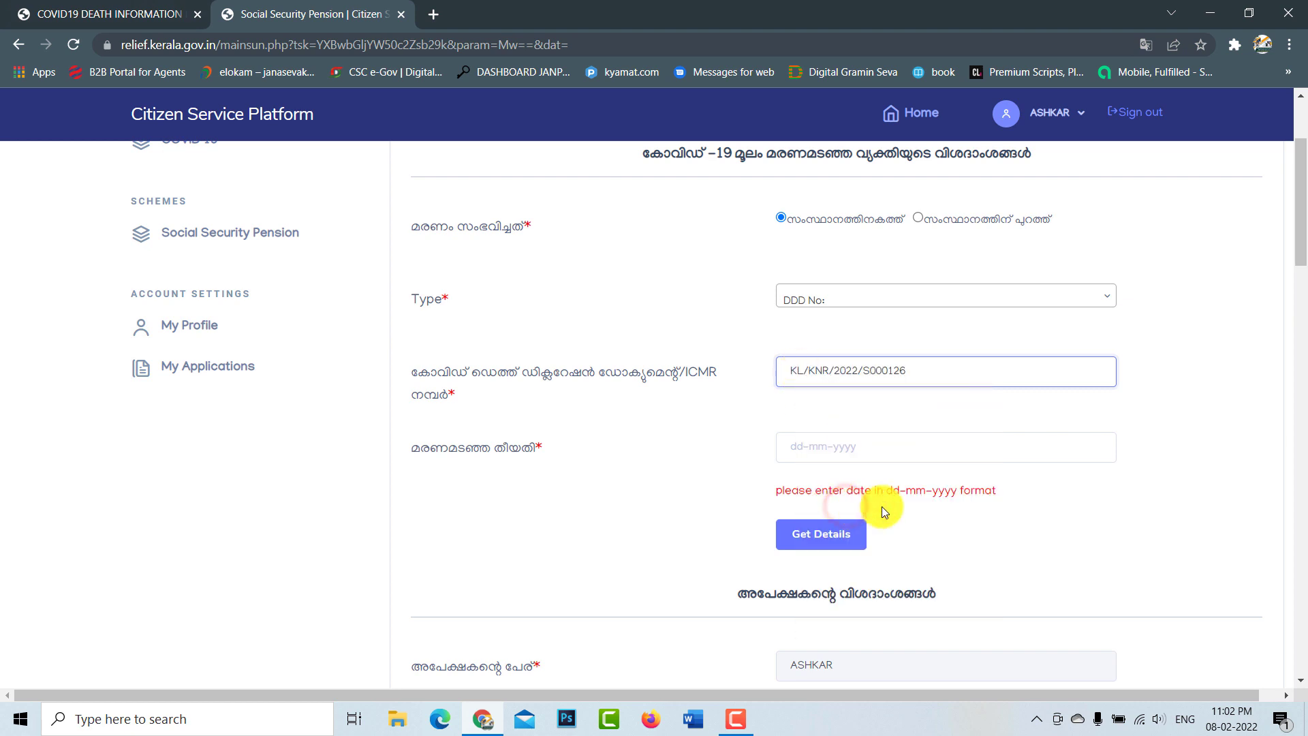
# Step: Copy the date of death 01/02/2022 from CDIS into the date field
pyautogui.click(799, 446)
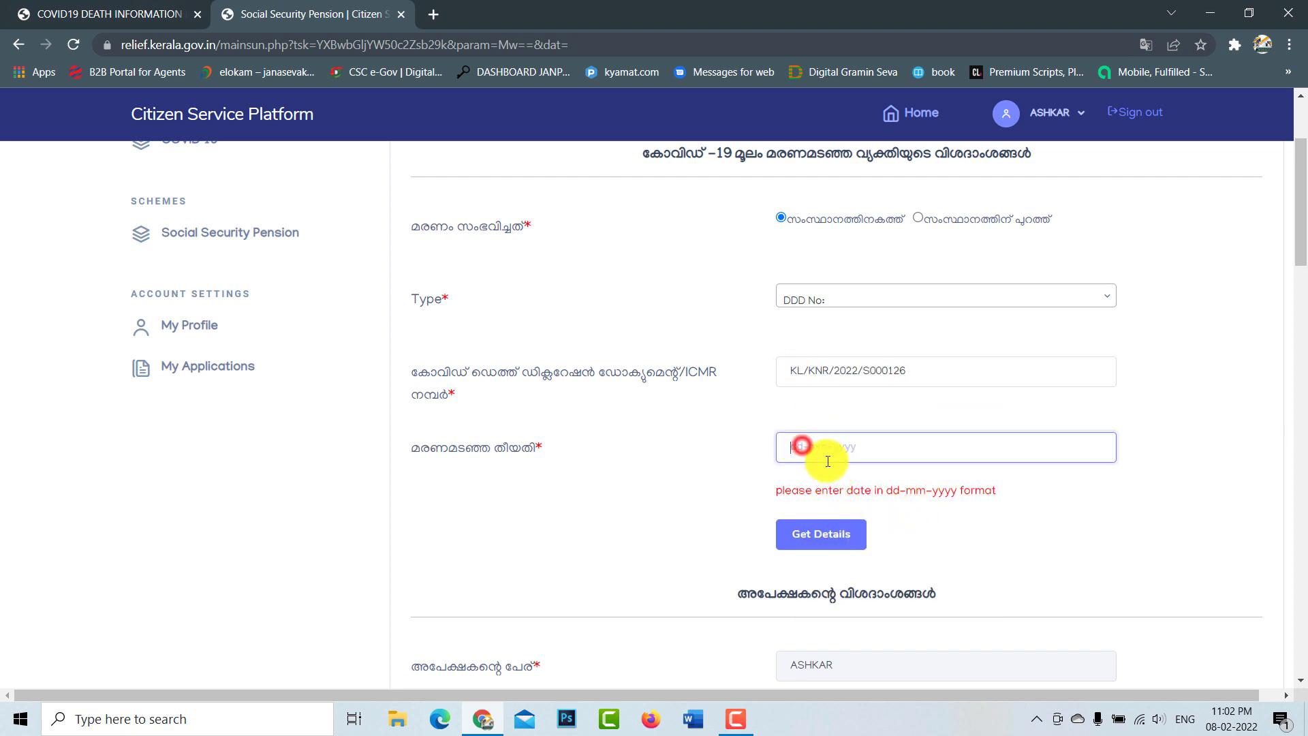
pyautogui.click(99, 9)
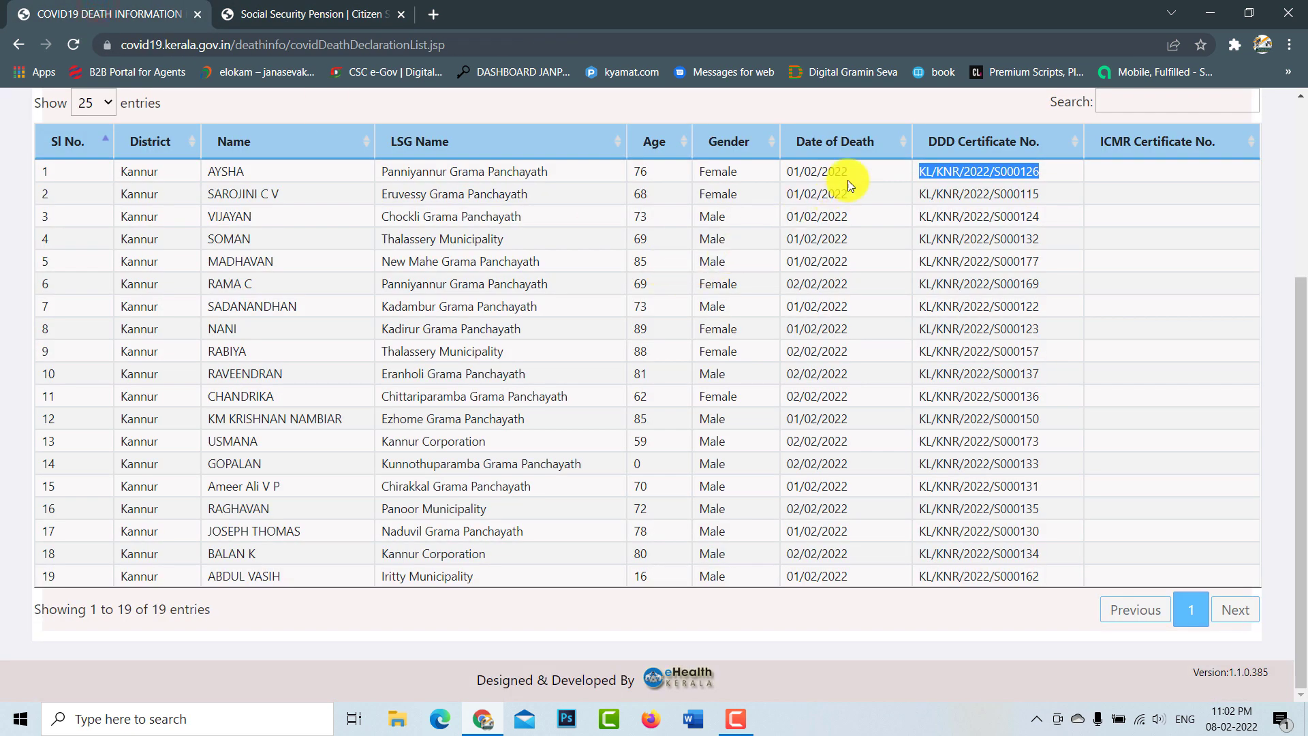
pyautogui.moveTo(852, 171); pyautogui.dragTo(790, 168)
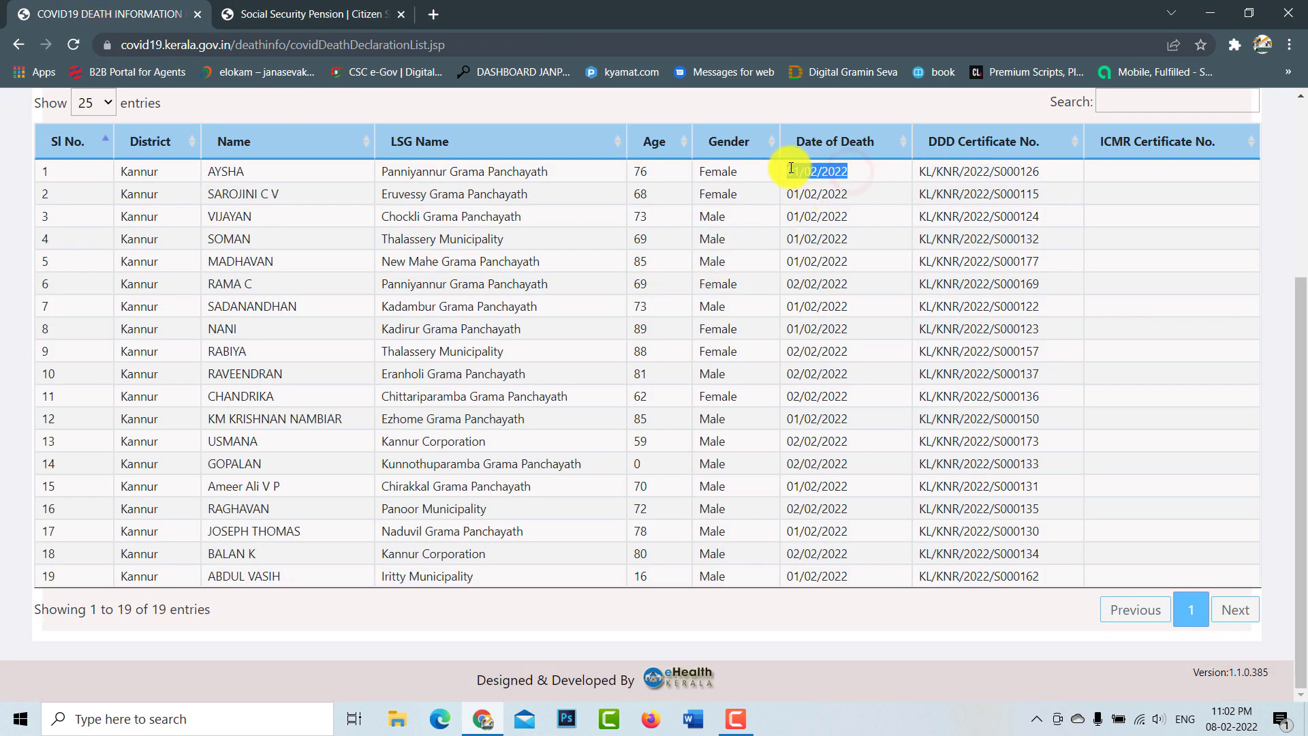
pyautogui.click(362, 21)
pyautogui.click(805, 447)
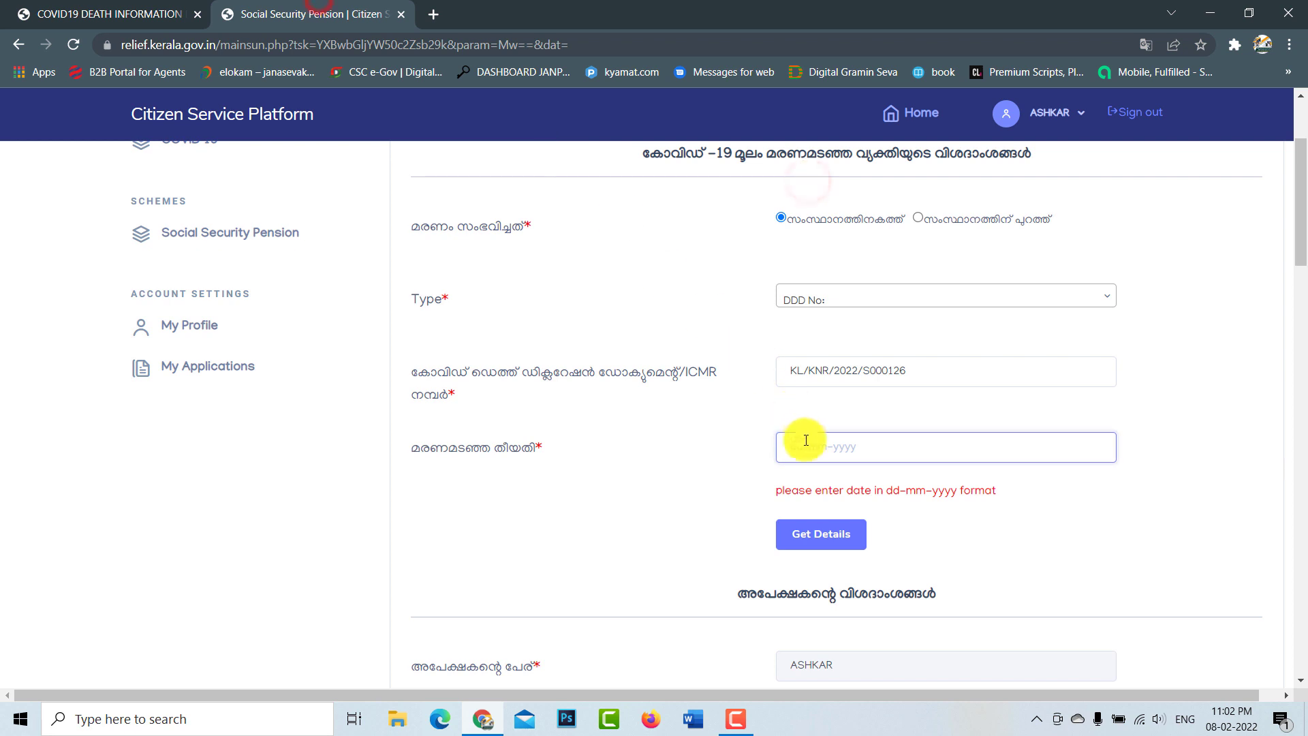
pyautogui.rightClick(806, 449)
pyautogui.click(838, 314)
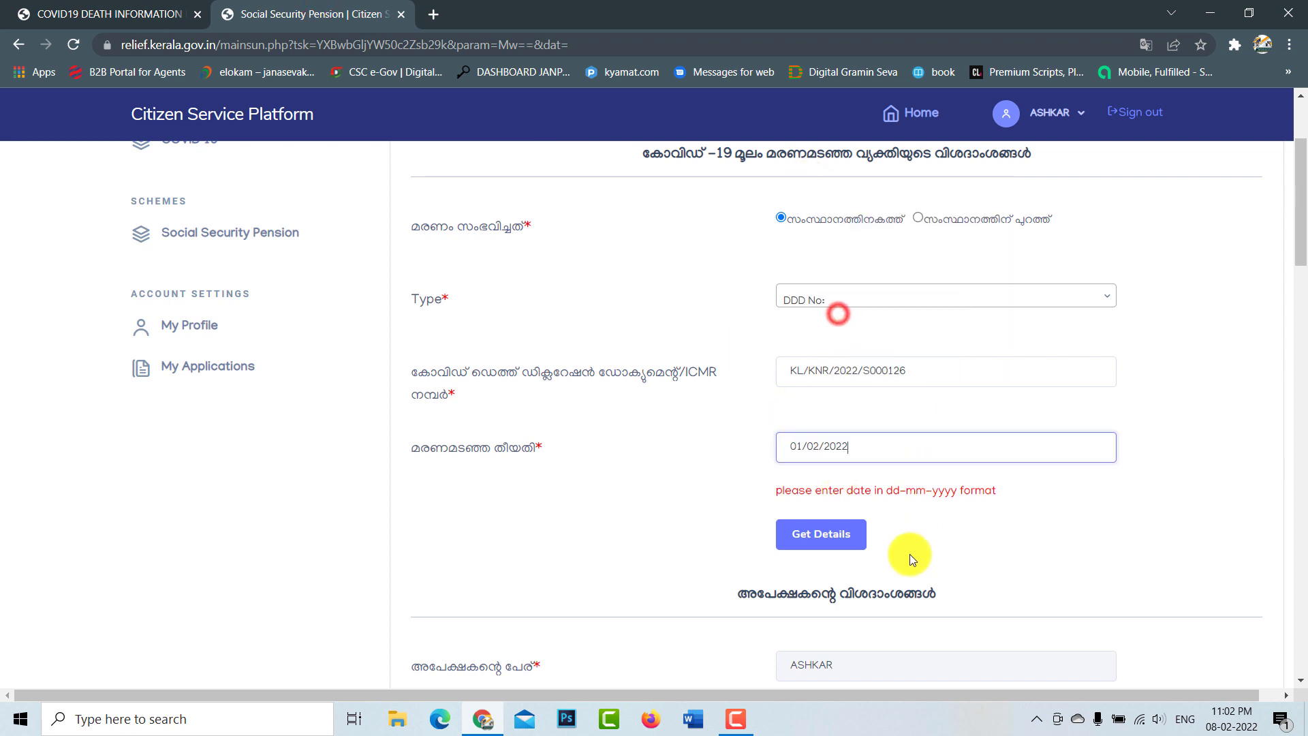
# Step: Fetch the deceased's details from the death portal and scroll to the applicant section
pyautogui.click(822, 538)
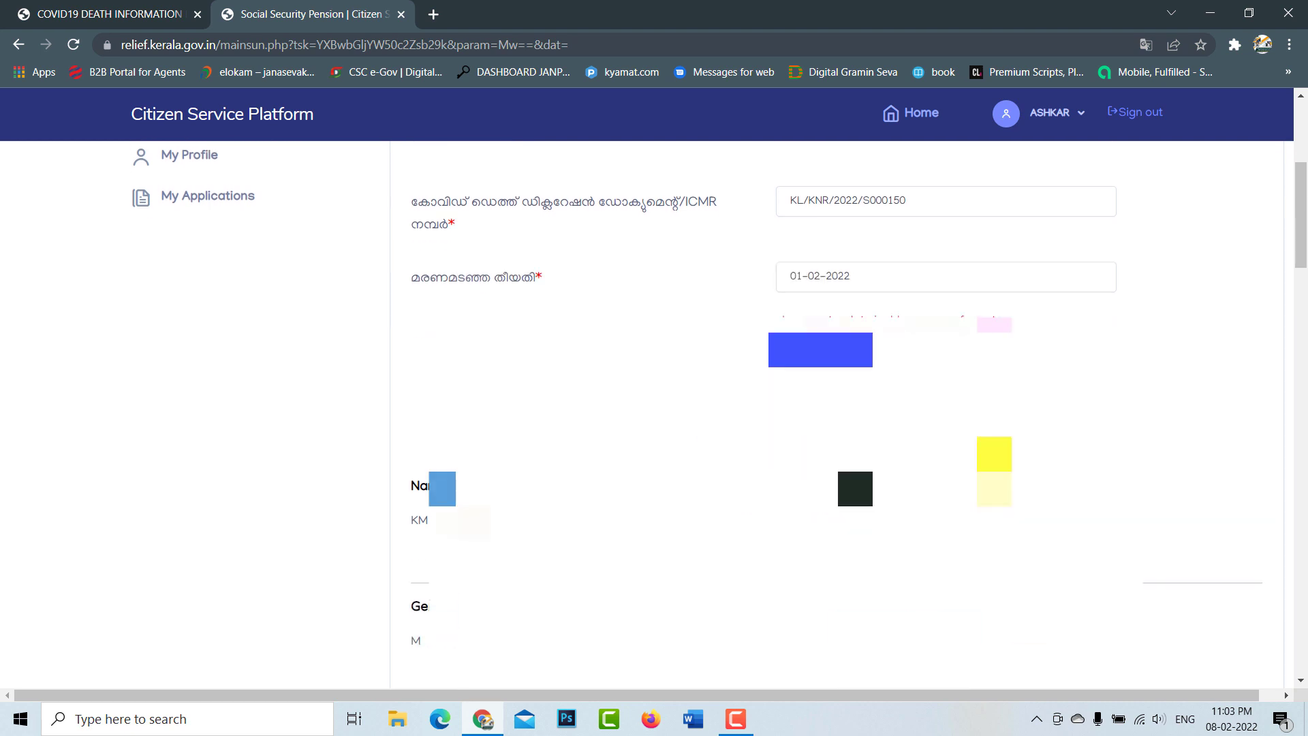
pyautogui.scroll(-2, 838, 408)
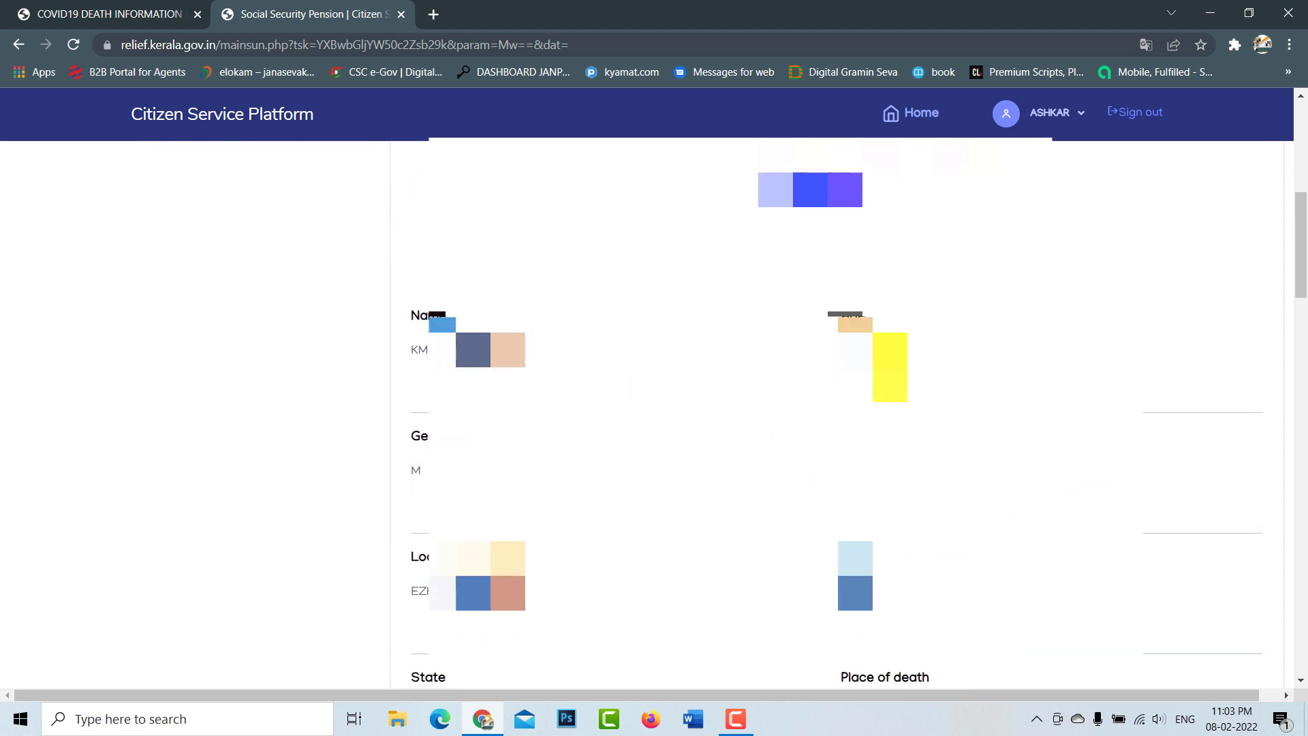
pyautogui.scroll(-1, 838, 409)
pyautogui.scroll(-1, 838, 408)
pyautogui.scroll(-3, 838, 409)
pyautogui.scroll(-3, 838, 408)
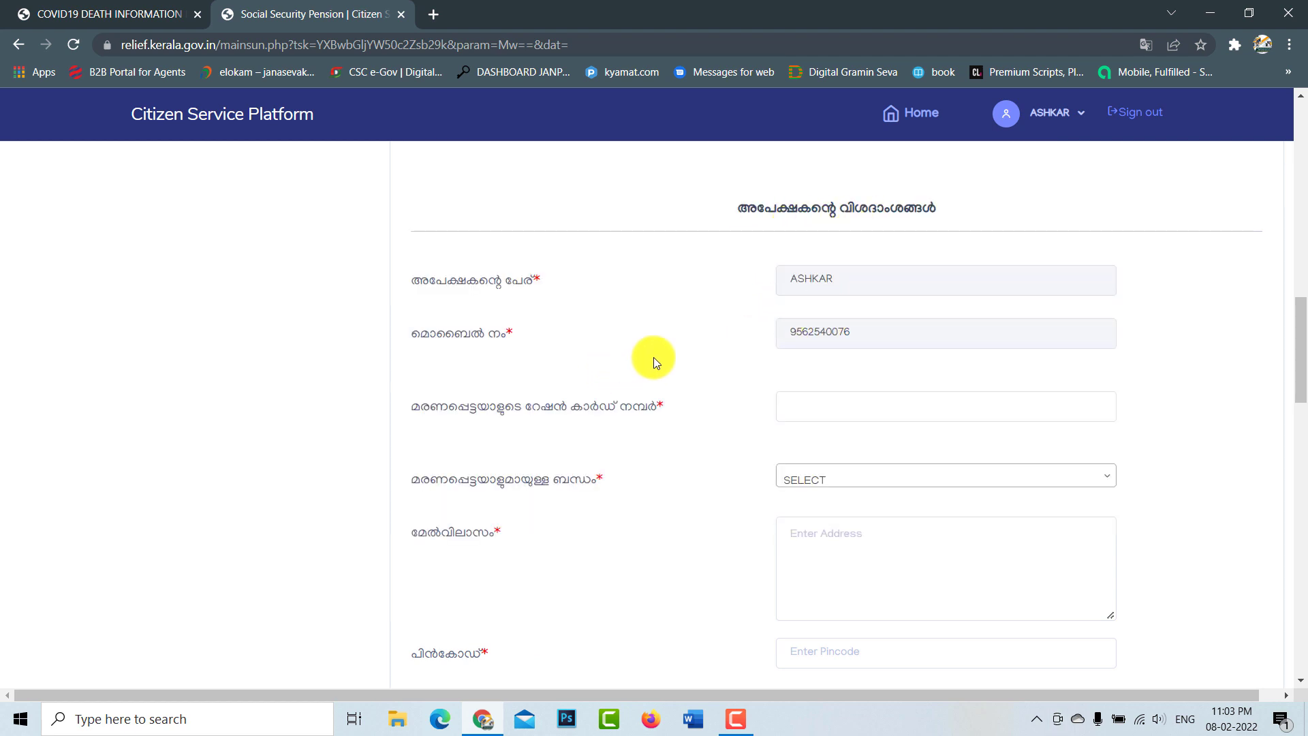
# Step: Enter the ration card number and set the relationship to ഭാര്യ (wife)
pyautogui.click(861, 331)
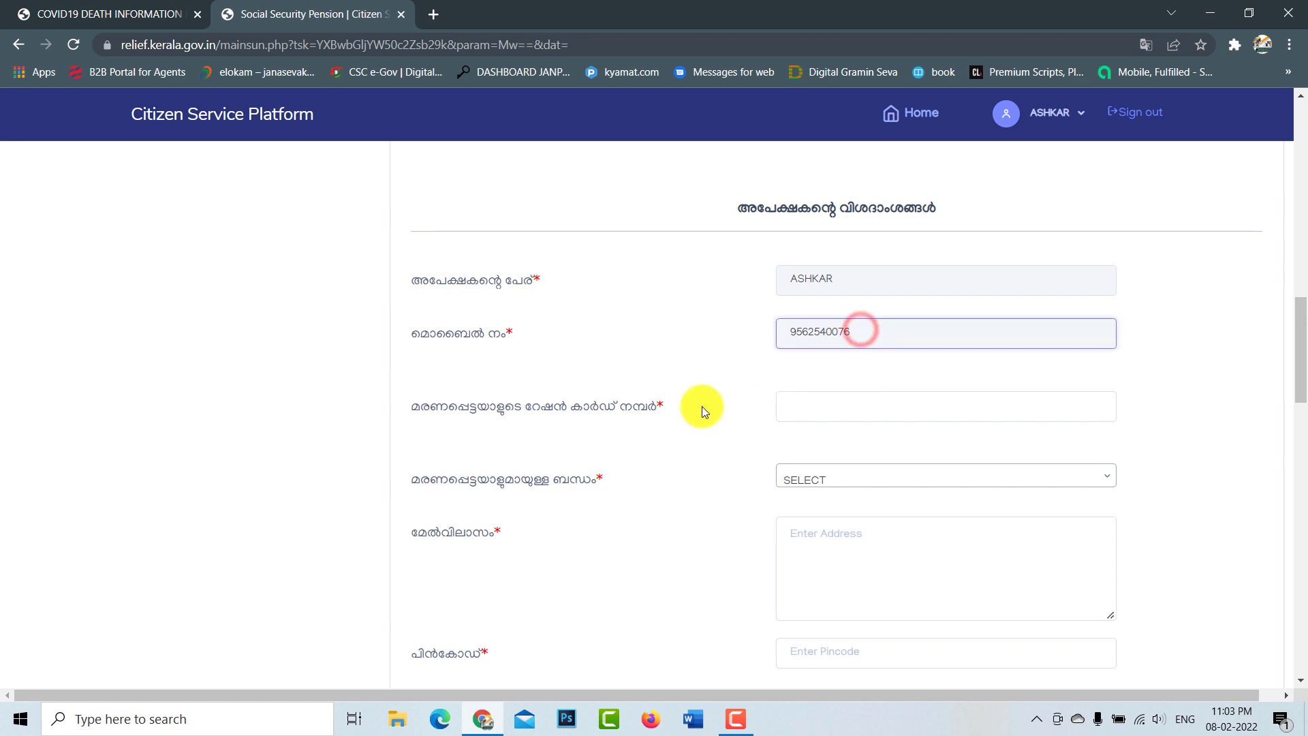
pyautogui.scroll(-1, 701, 406)
pyautogui.click(814, 322)
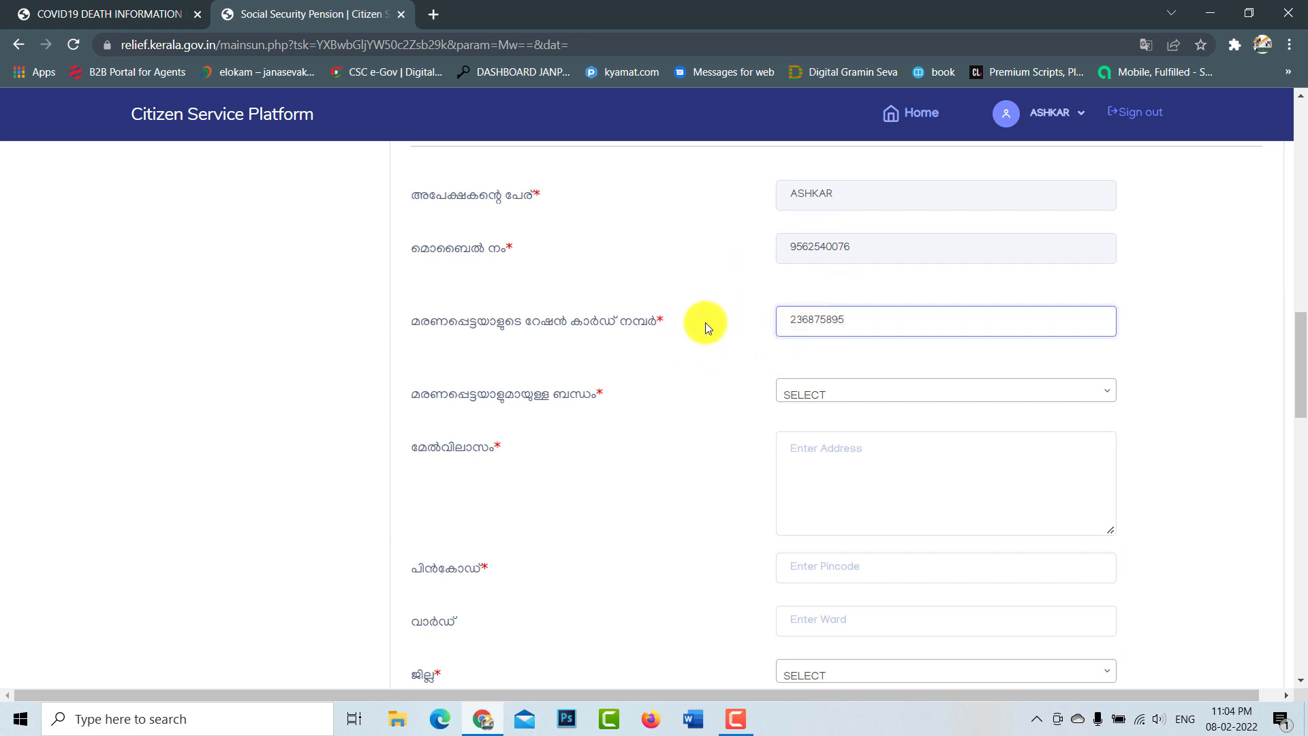
pyautogui.click(847, 397)
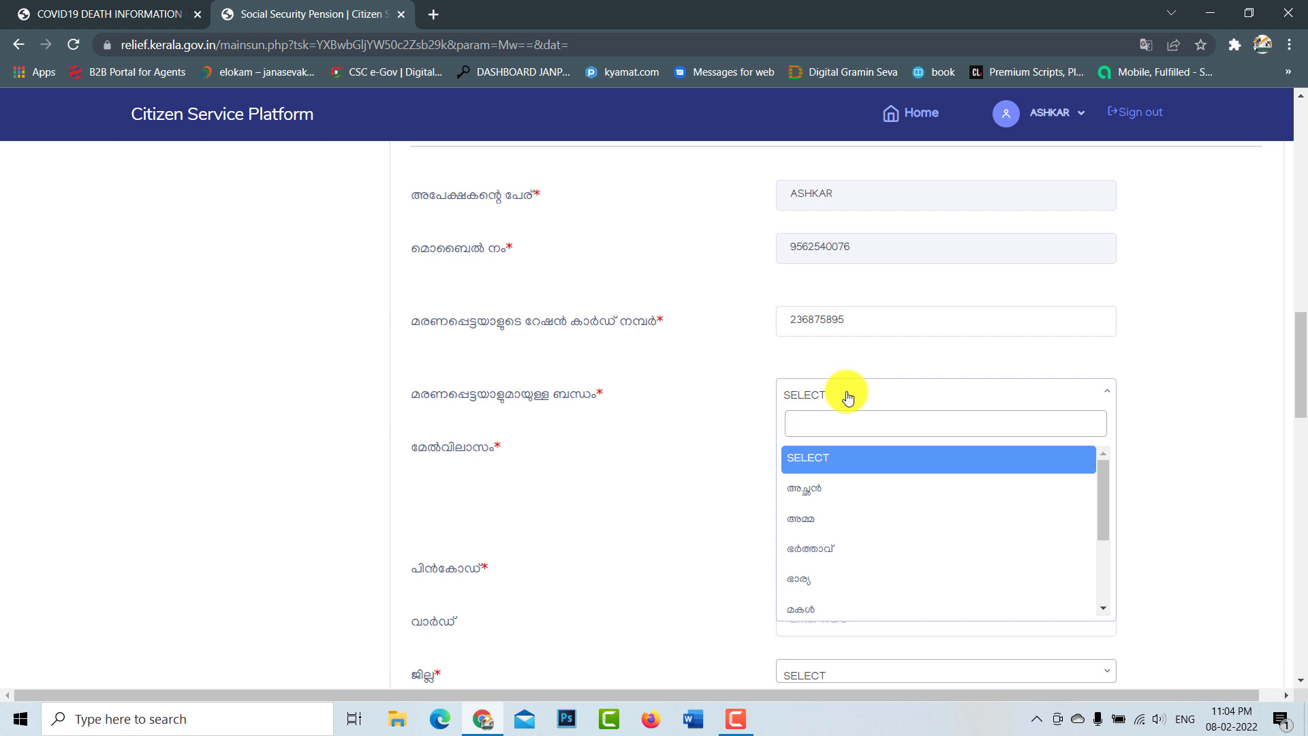
pyautogui.moveTo(1098, 498)
pyautogui.mouseDown()
pyautogui.moveTo(1104, 549)
pyautogui.moveTo(1107, 520)
pyautogui.mouseUp()
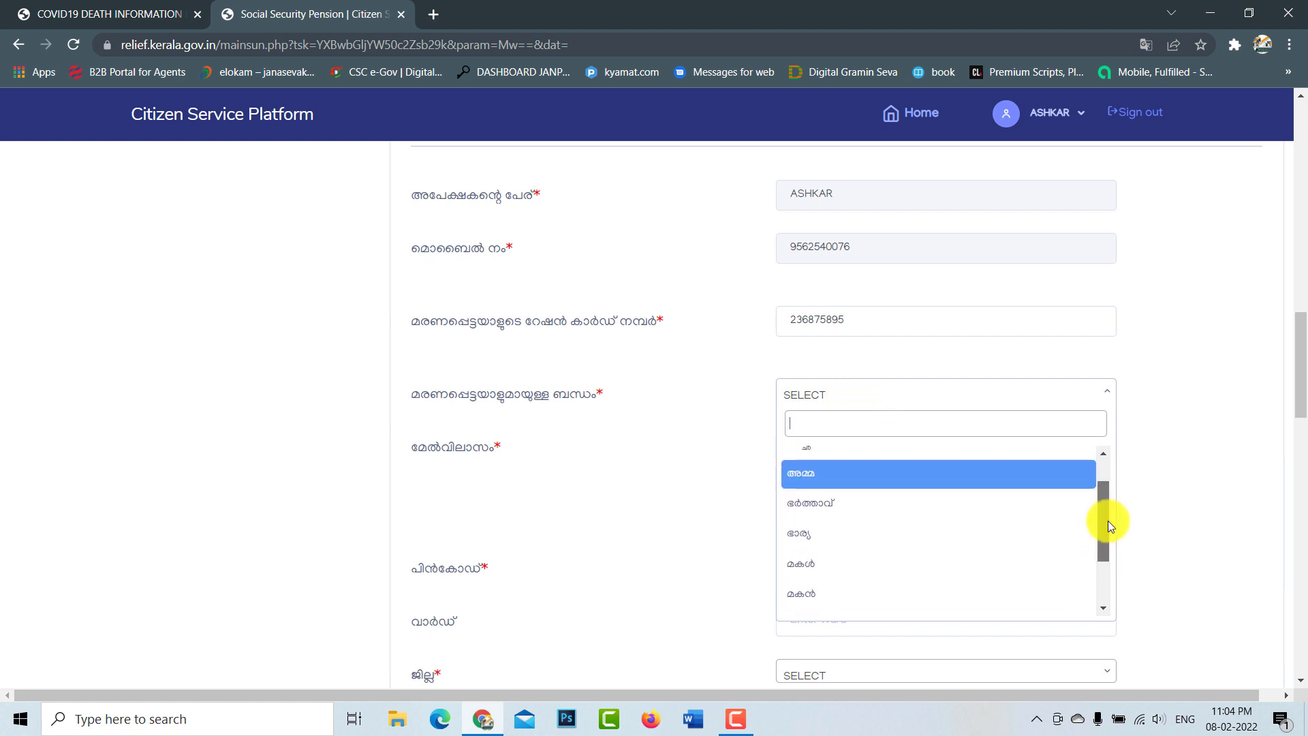
pyautogui.click(860, 538)
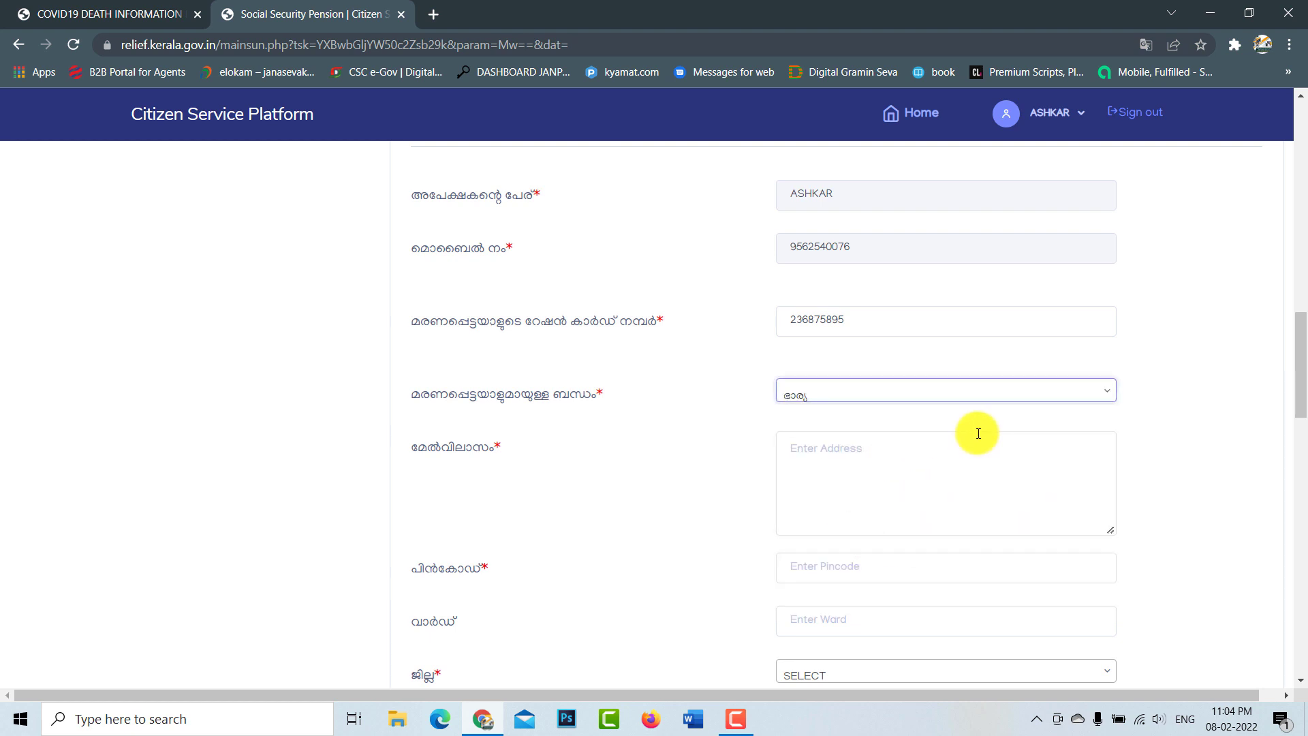
pyautogui.scroll(-2, 978, 433)
# Step: Fill in the applicant's postal address and pincode
pyautogui.click(828, 290)
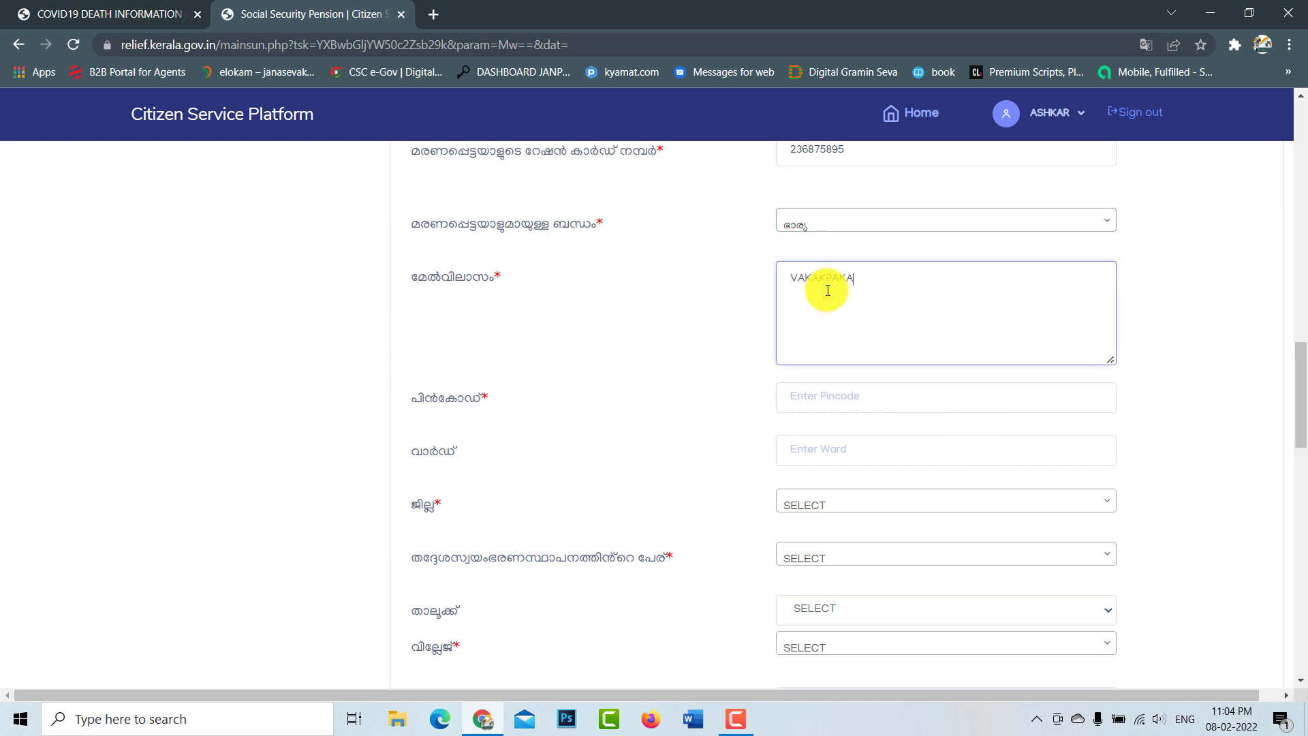
pyautogui.click(815, 395)
pyautogui.write('67')
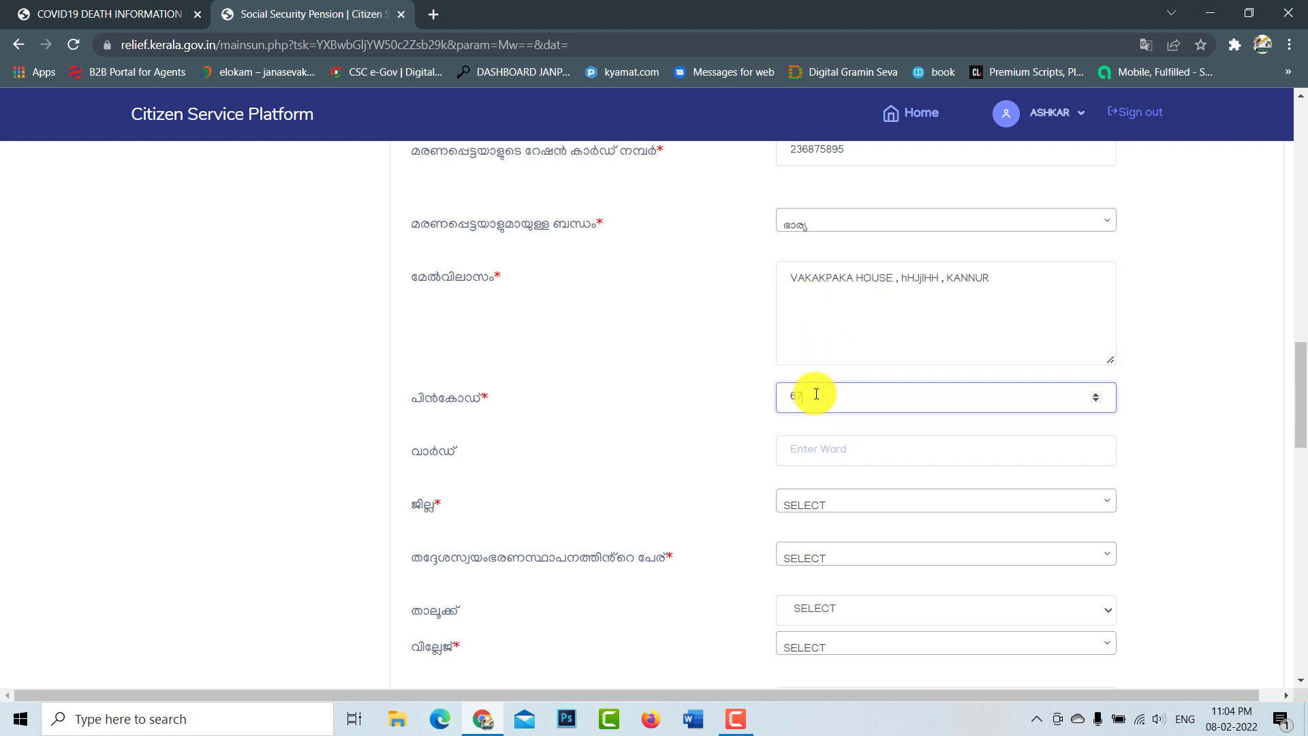
pyautogui.write('0705')
pyautogui.scroll(-1, 839, 382)
pyautogui.click(839, 367)
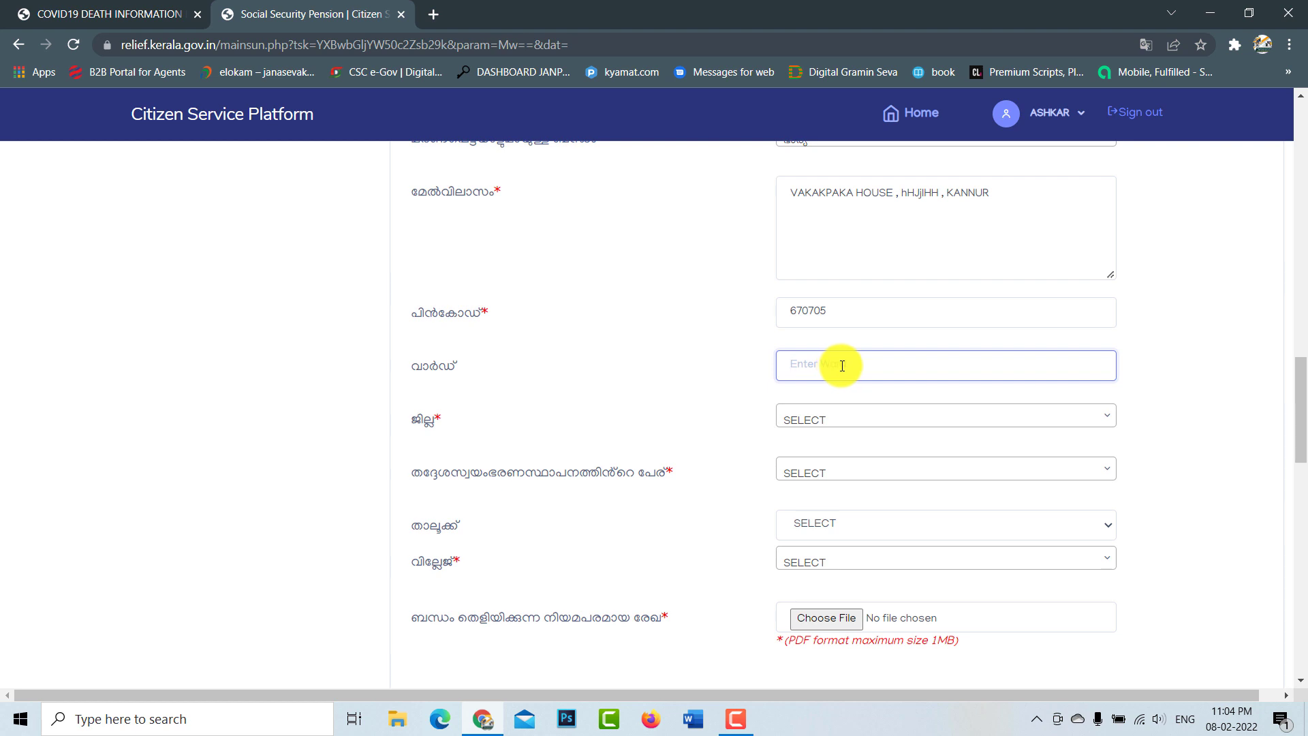
pyautogui.scroll(-1, 842, 366)
# Step: Choose district KANNUR, local body Panchayath and block Iritty
pyautogui.click(842, 334)
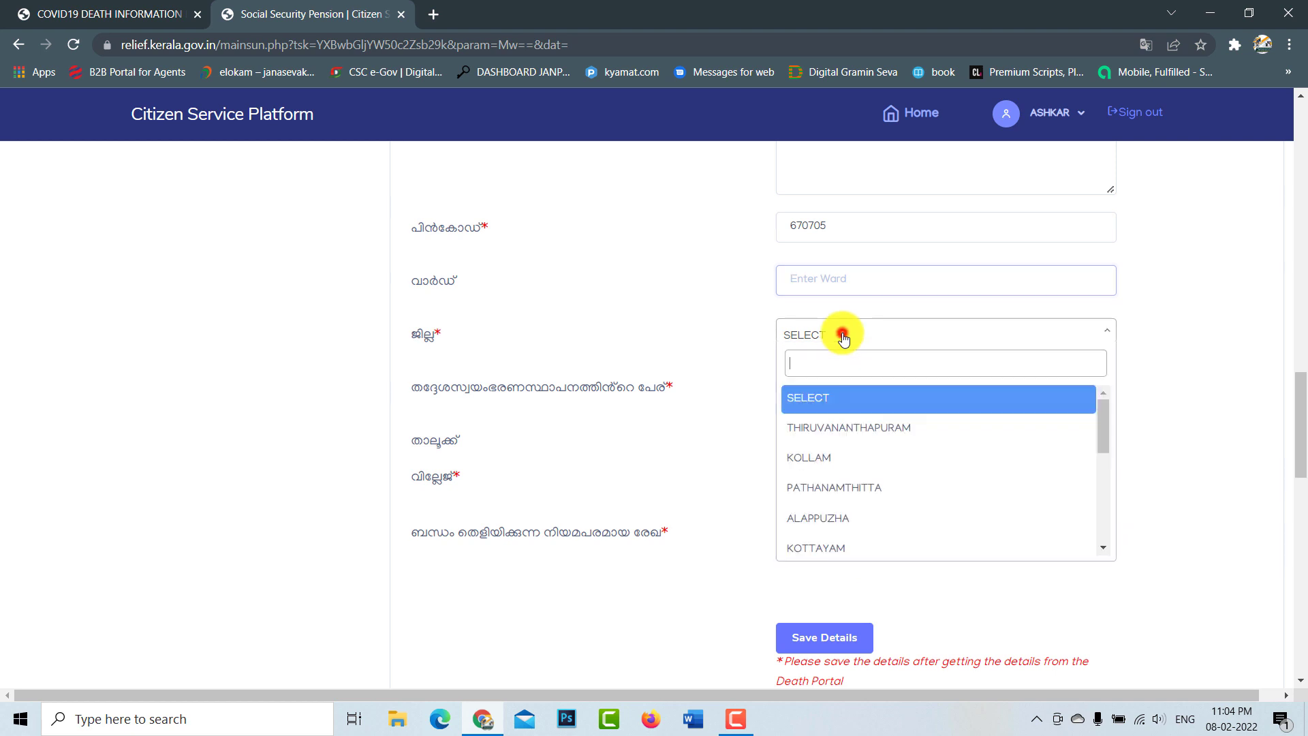
pyautogui.scroll(-2, 835, 477)
pyautogui.scroll(-3, 831, 487)
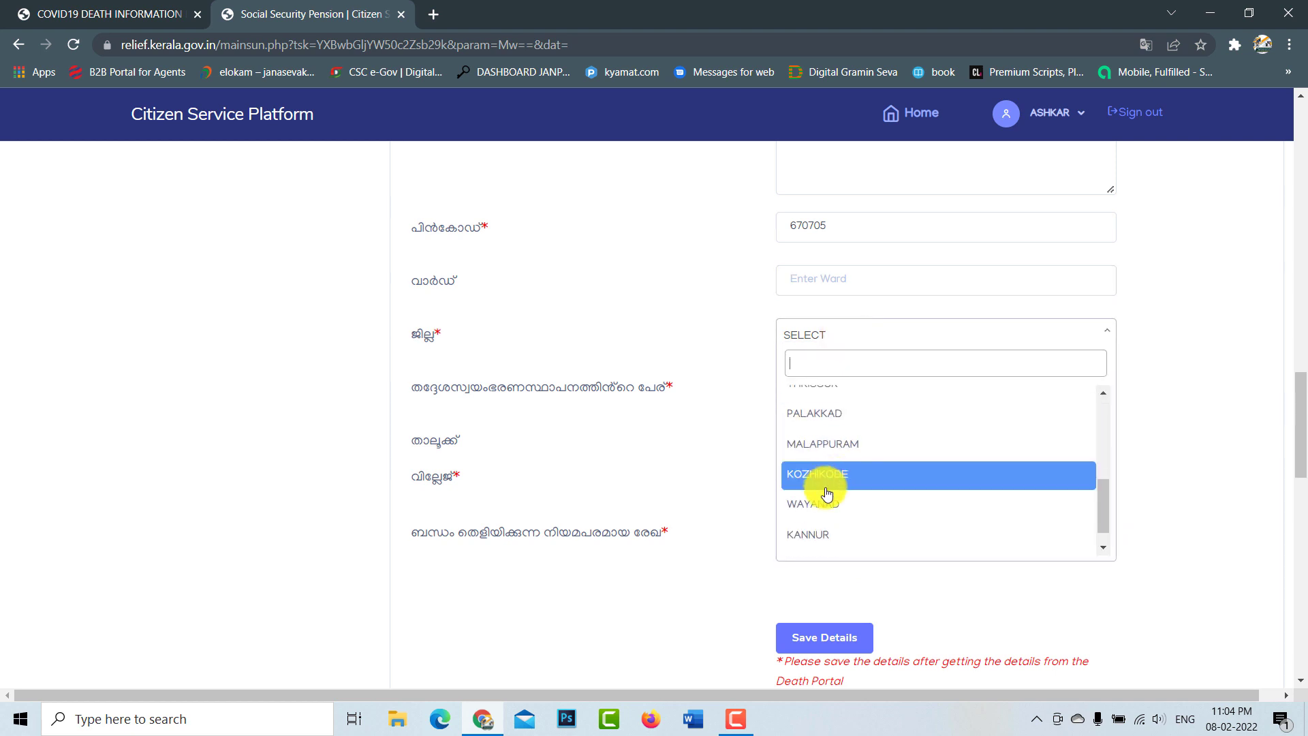
pyautogui.click(825, 531)
pyautogui.click(860, 400)
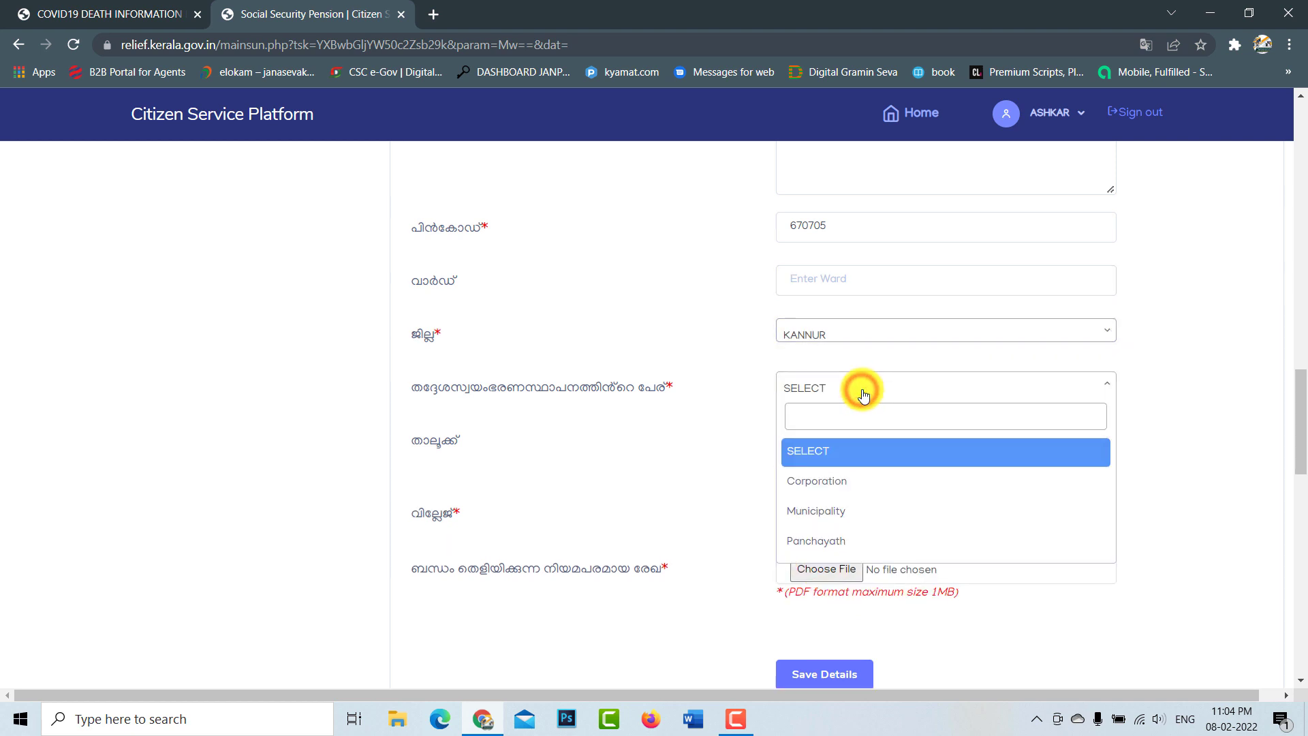
pyautogui.click(848, 537)
pyautogui.scroll(-1, 829, 365)
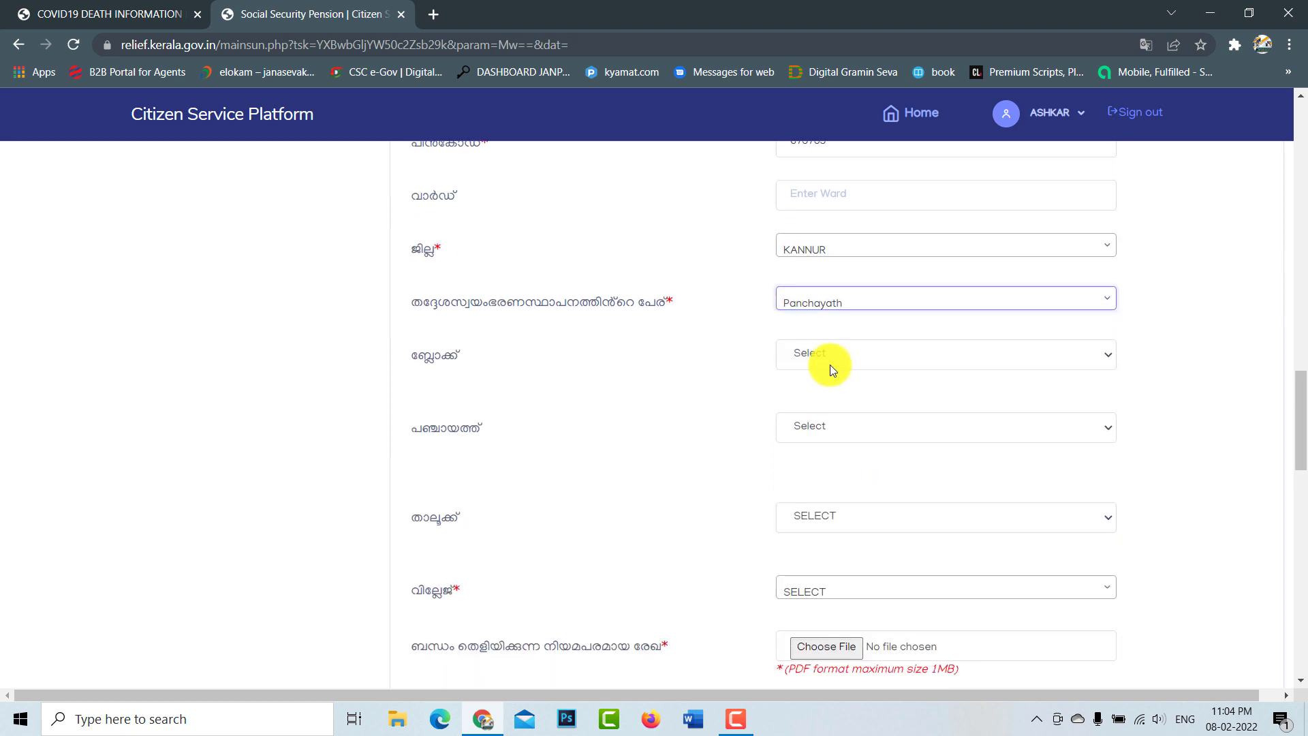
pyautogui.click(843, 357)
pyautogui.scroll(1, 851, 381)
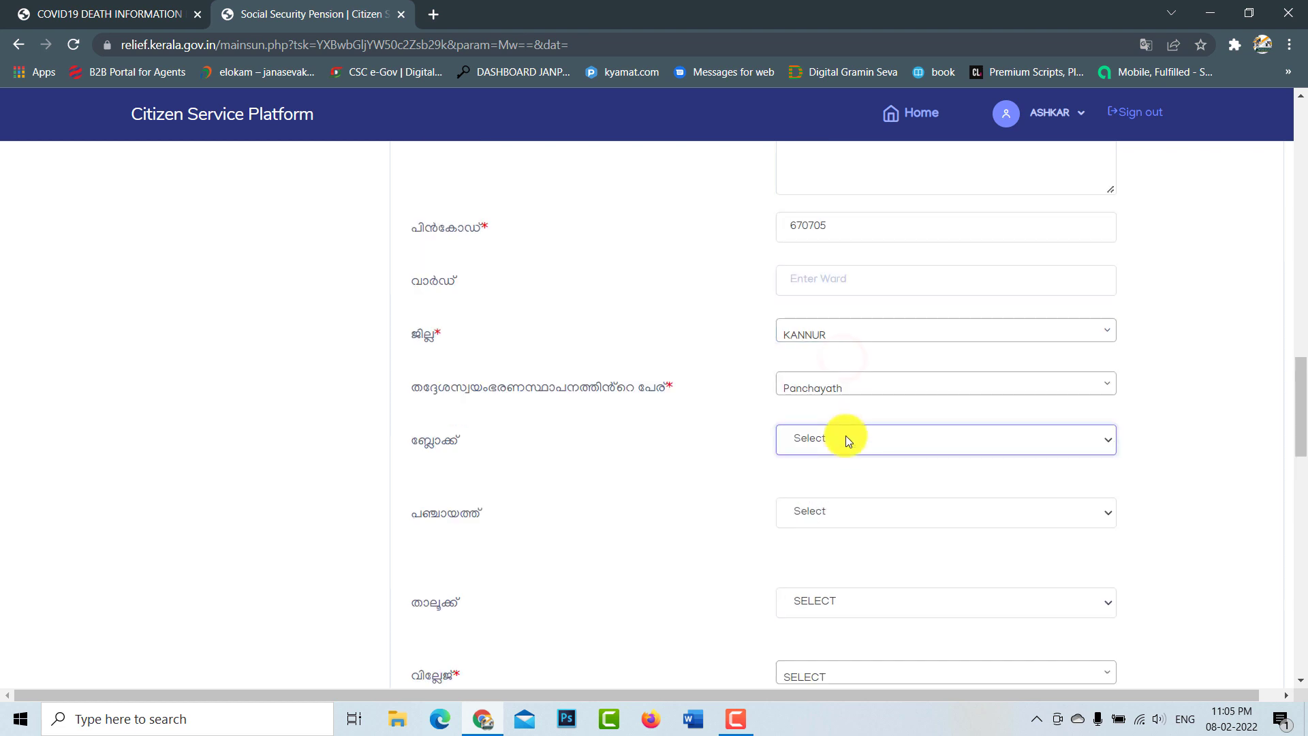
pyautogui.click(845, 438)
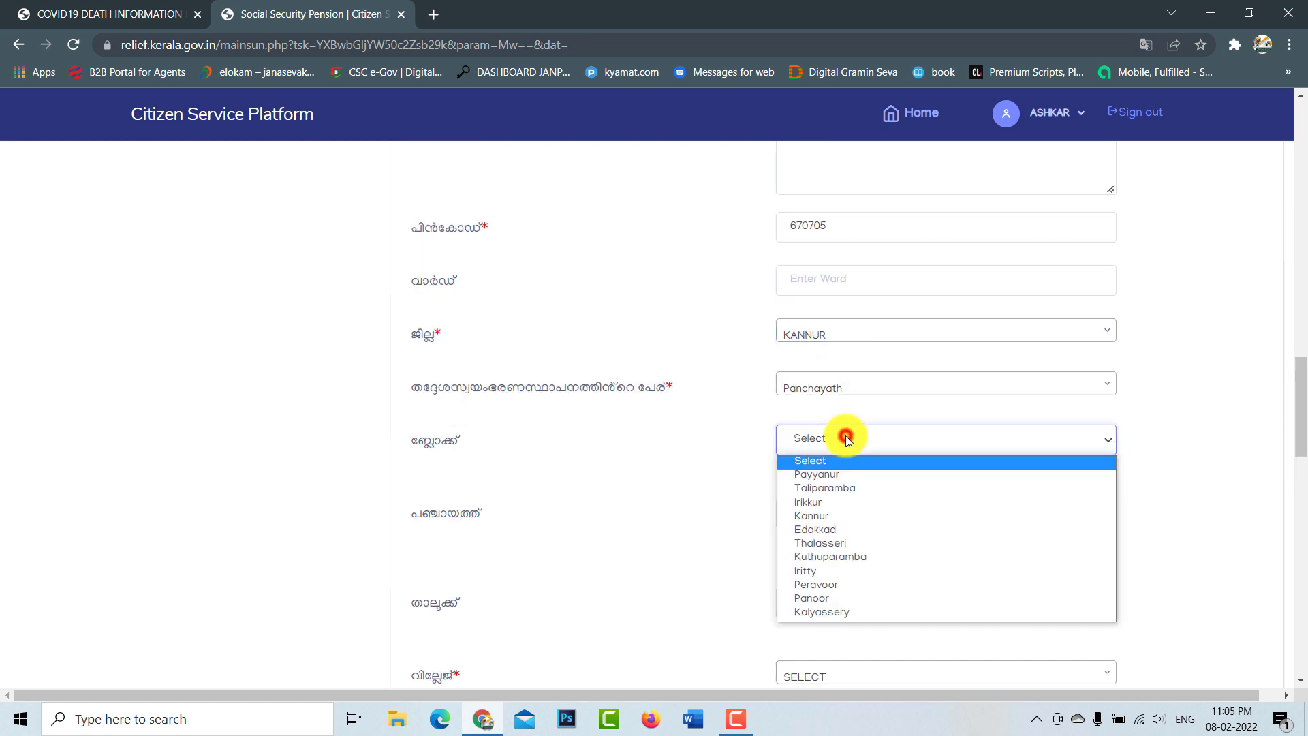
pyautogui.click(836, 569)
# Step: Choose panchayath Madayi, taluk Thalassery and village Mokeri
pyautogui.click(870, 512)
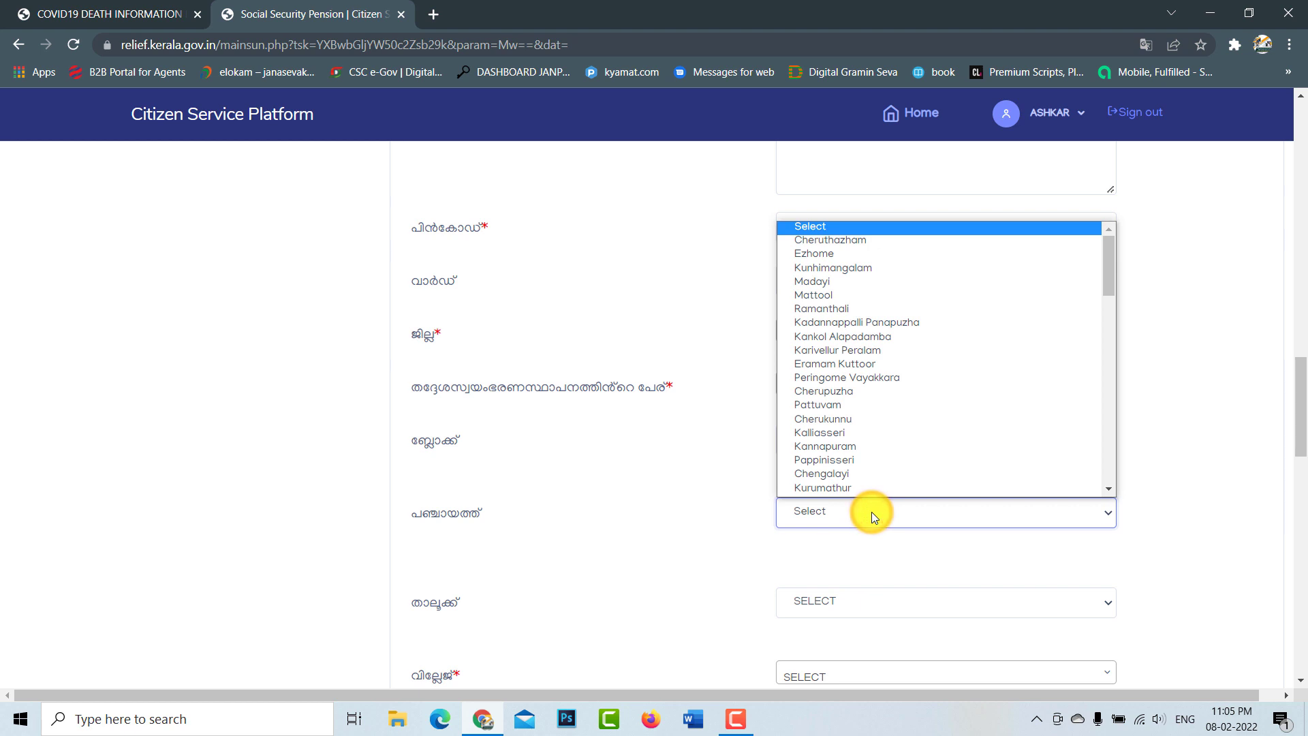
pyautogui.scroll(-1, 871, 300)
pyautogui.click(884, 256)
pyautogui.scroll(-2, 929, 500)
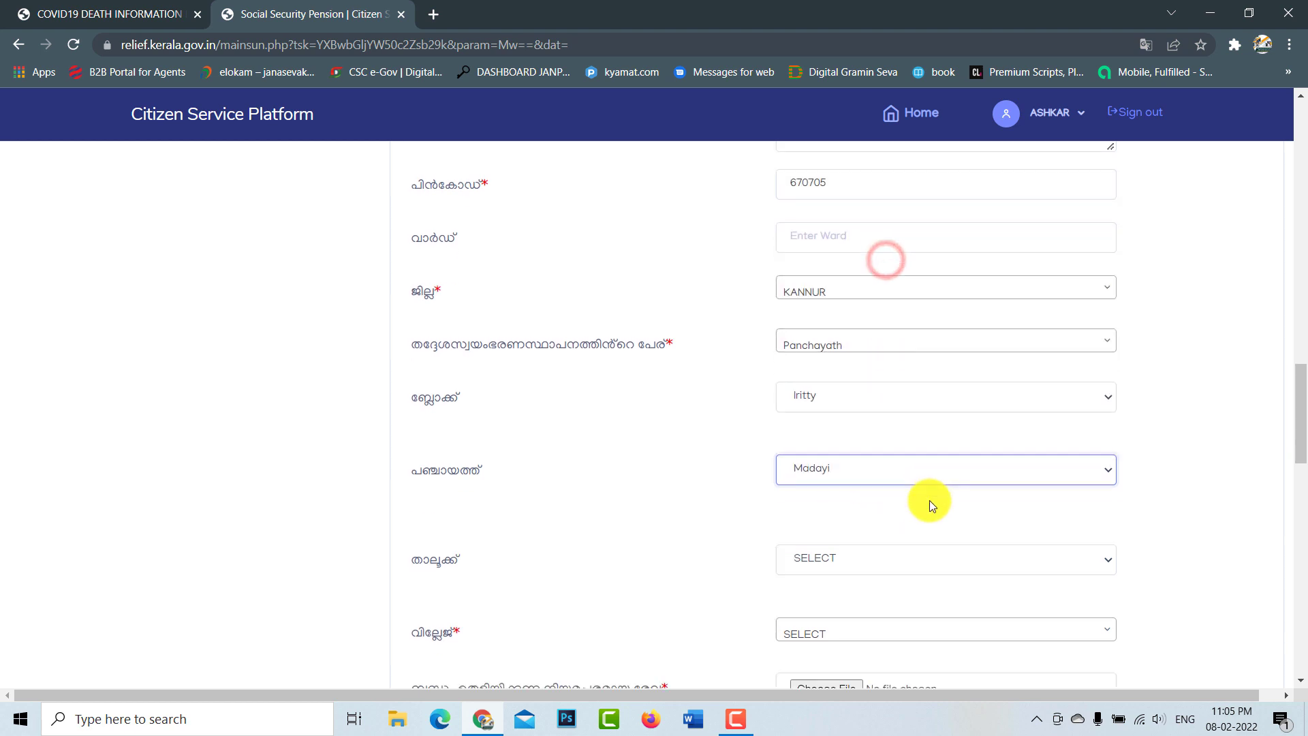
pyautogui.click(866, 432)
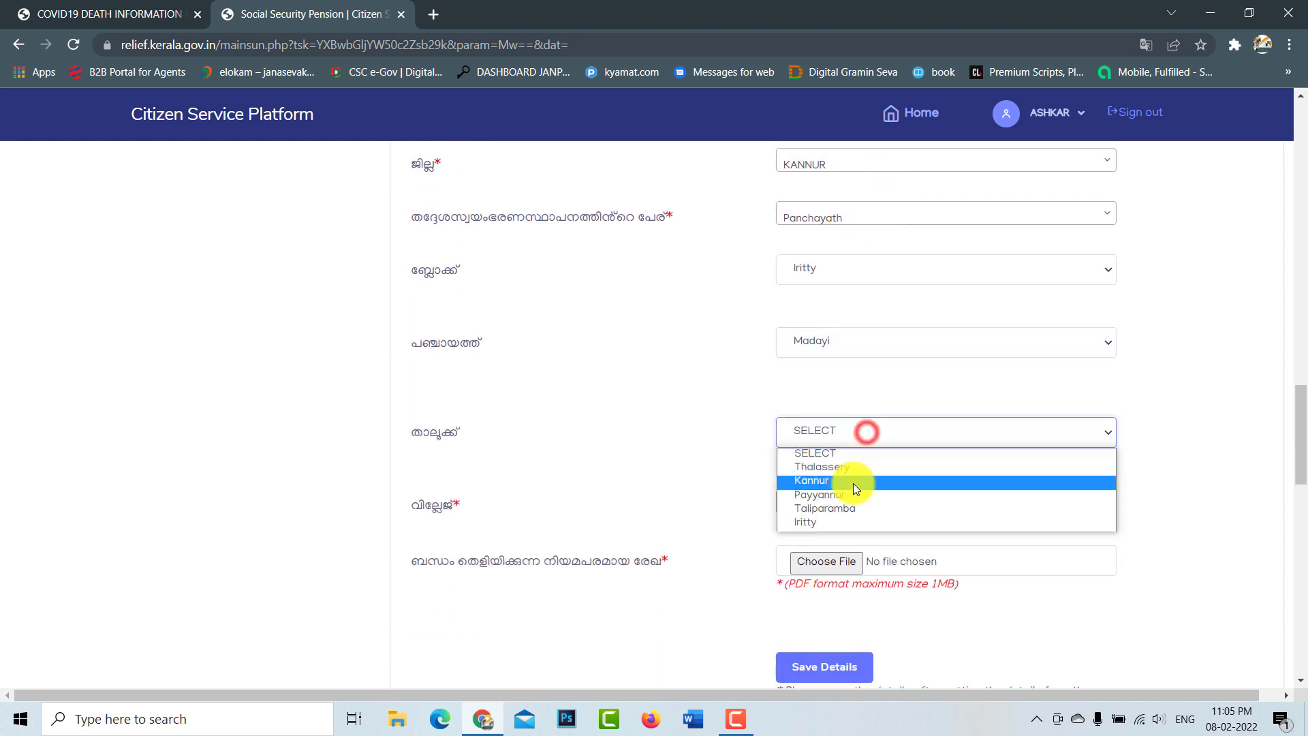
pyautogui.click(868, 468)
pyautogui.click(867, 500)
pyautogui.scroll(-1, 838, 436)
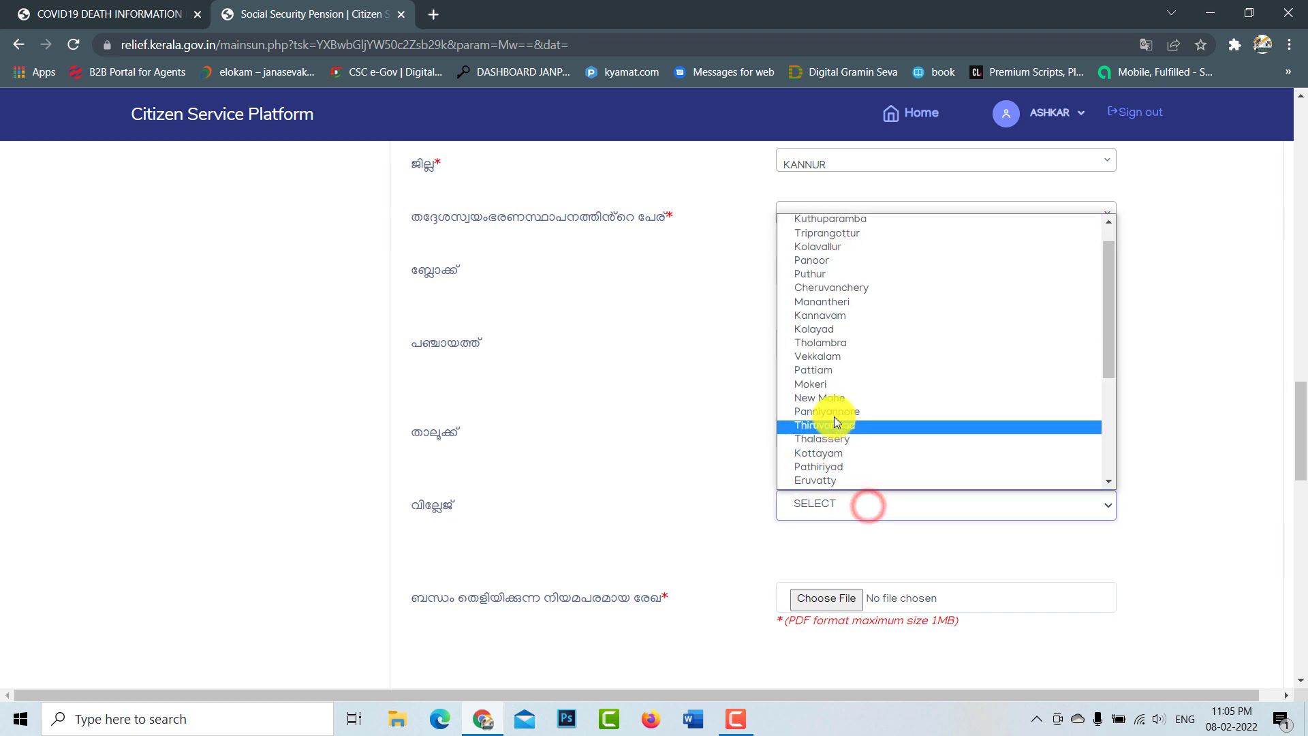
pyautogui.click(842, 386)
pyautogui.scroll(-3, 937, 520)
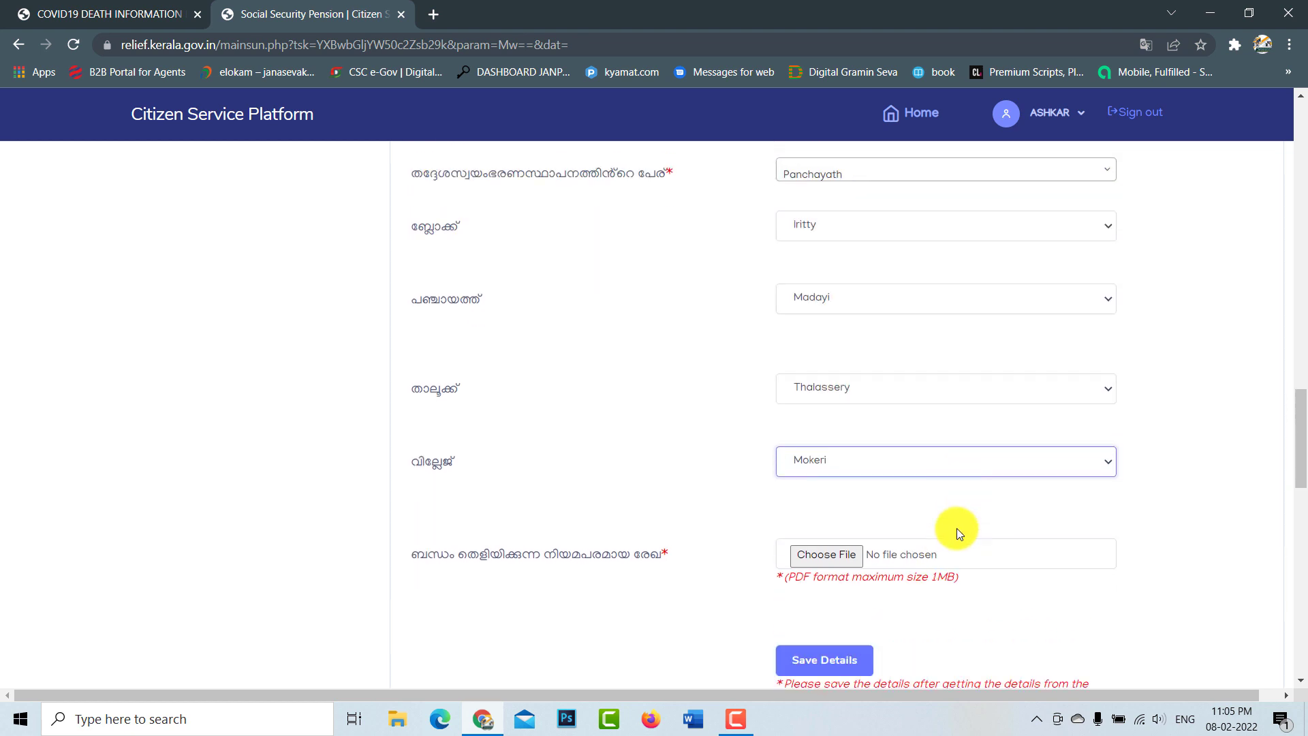
pyautogui.scroll(-1, 975, 517)
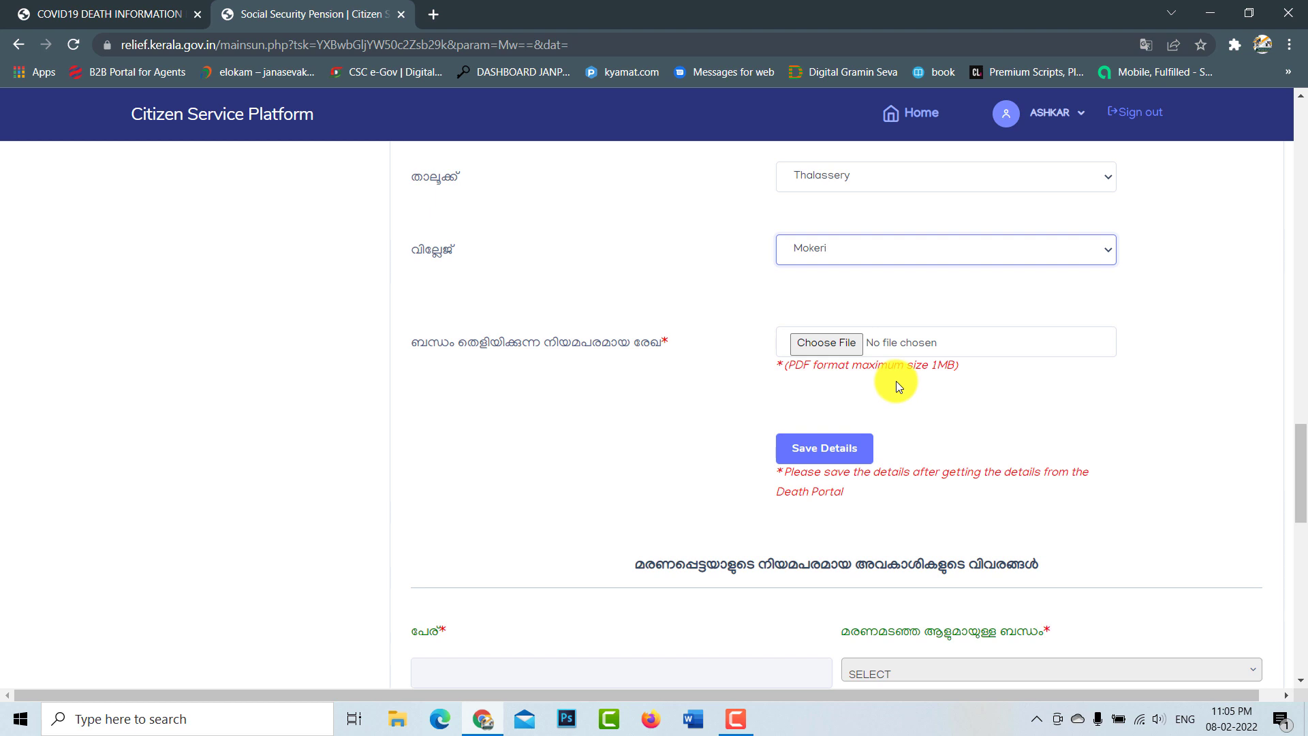
# Step: Attach Gazatted Form.pdf from the Desktop as the relationship proof document
pyautogui.click(836, 353)
pyautogui.click(489, 258)
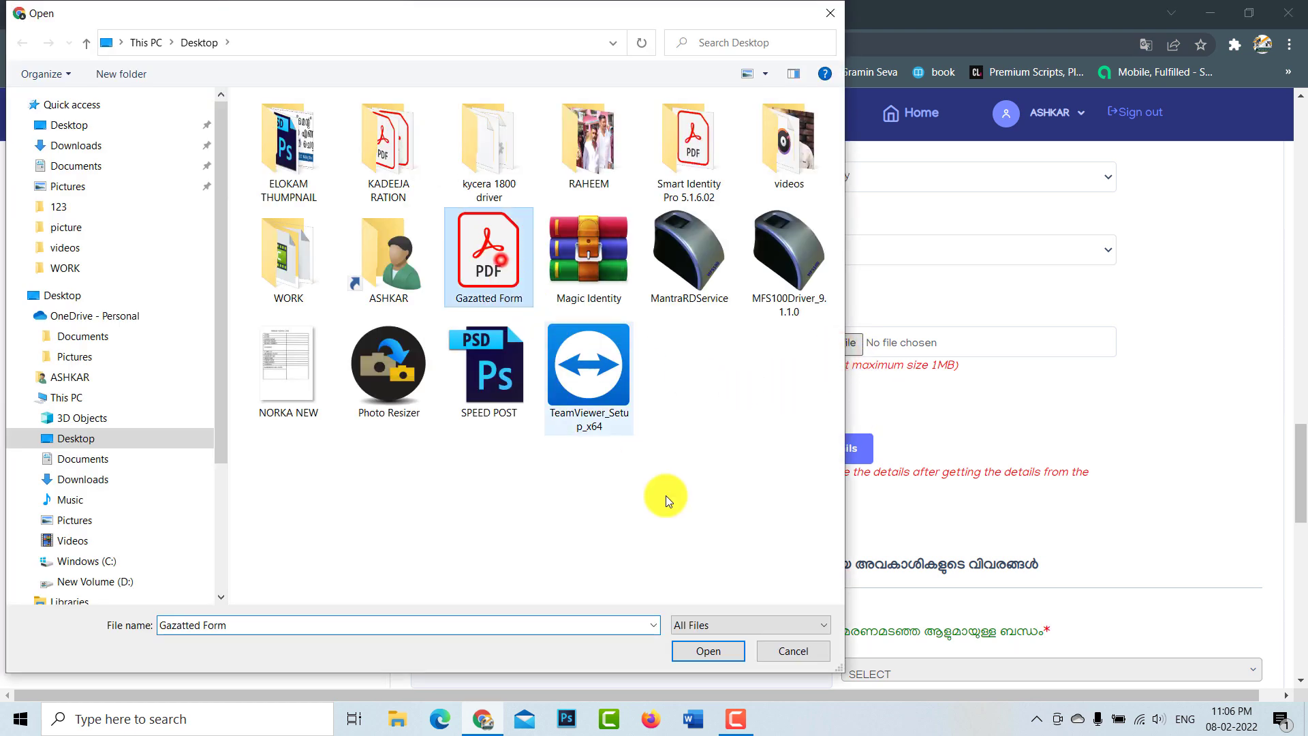
pyautogui.click(717, 650)
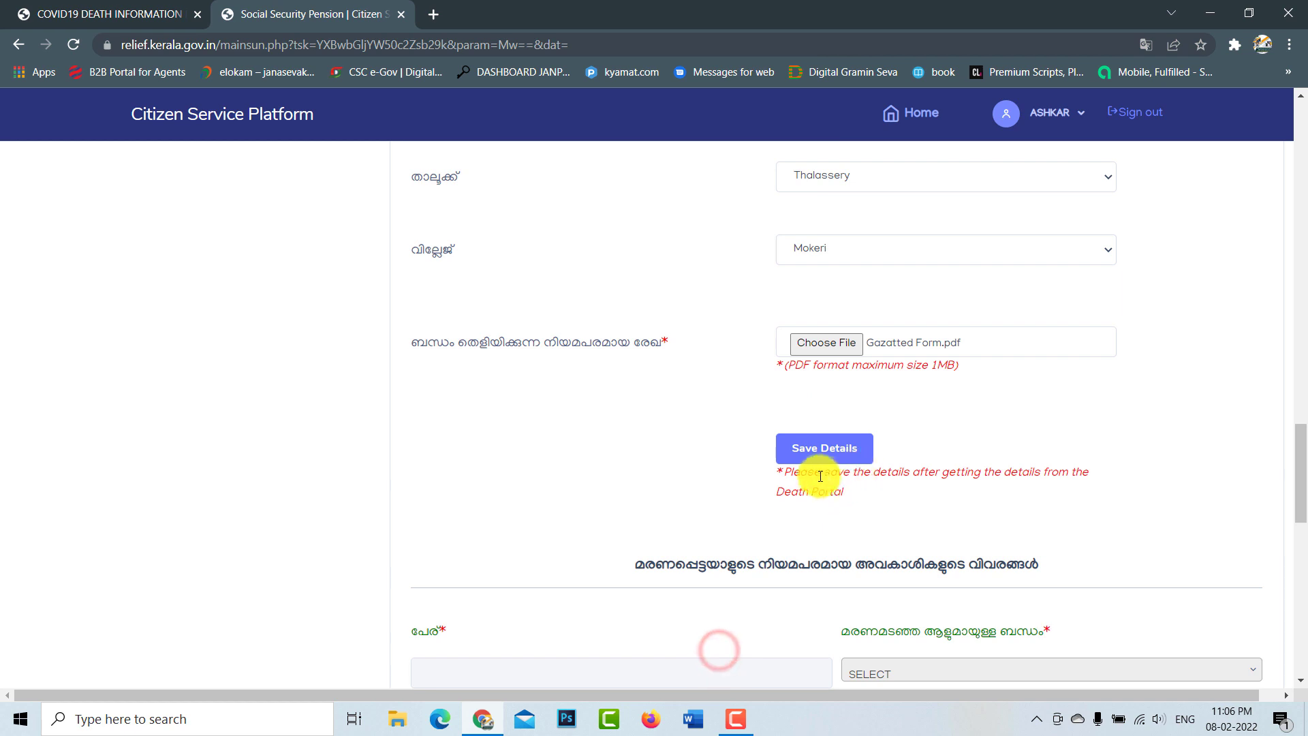
# Step: Save the applicant details, dismiss the success alert, and scroll to the empty legal heirs section
pyautogui.click(824, 449)
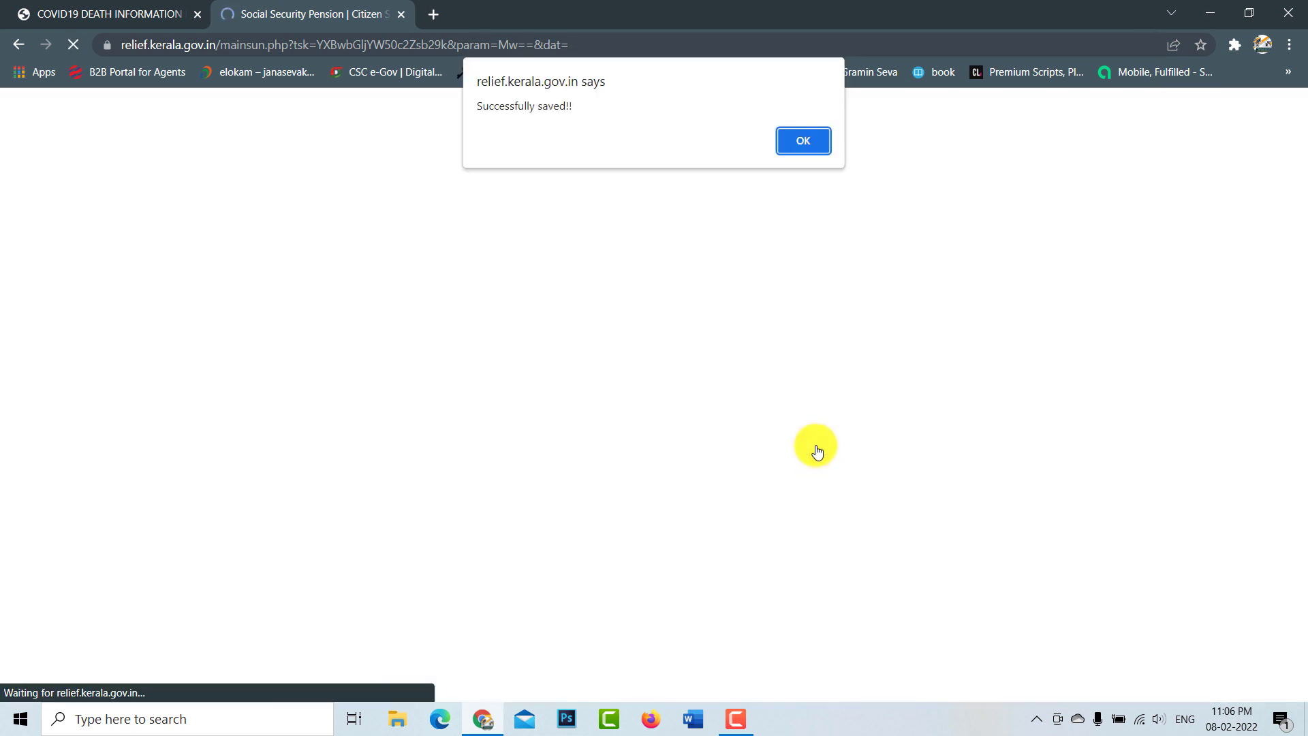
pyautogui.click(797, 144)
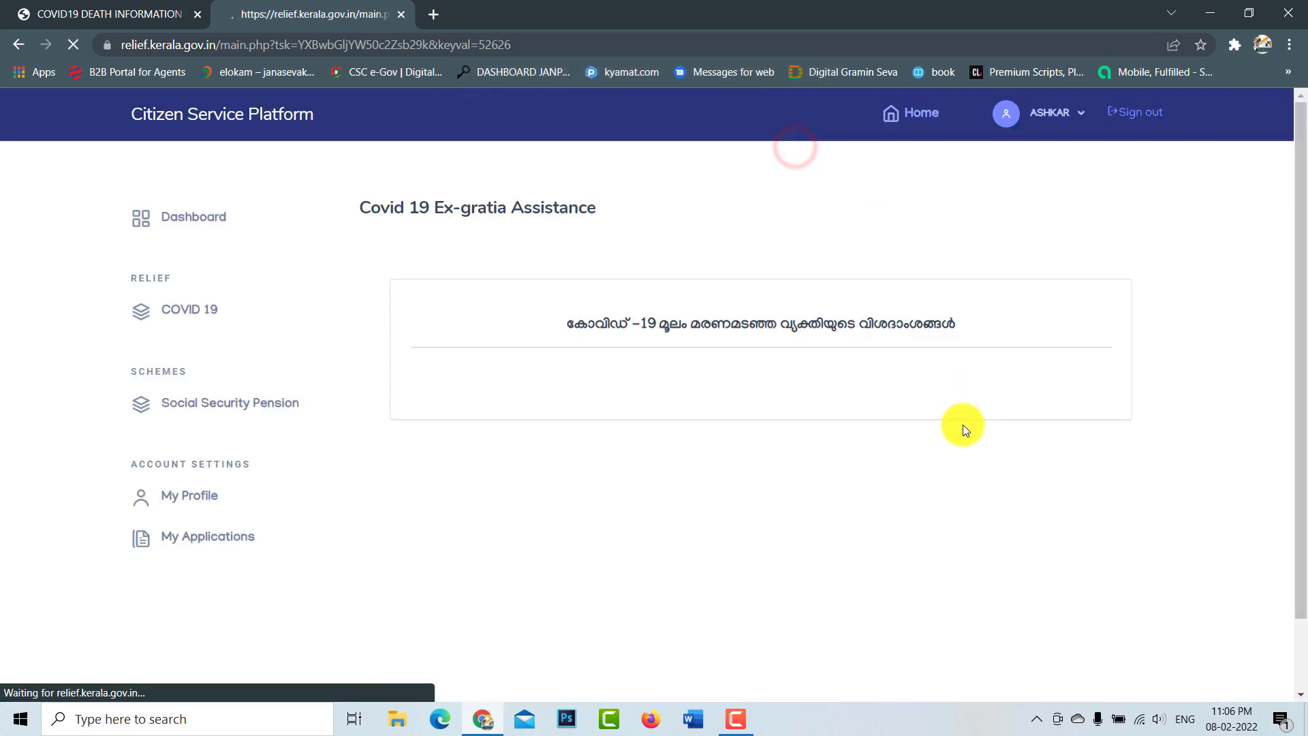
pyautogui.click(1192, 80)
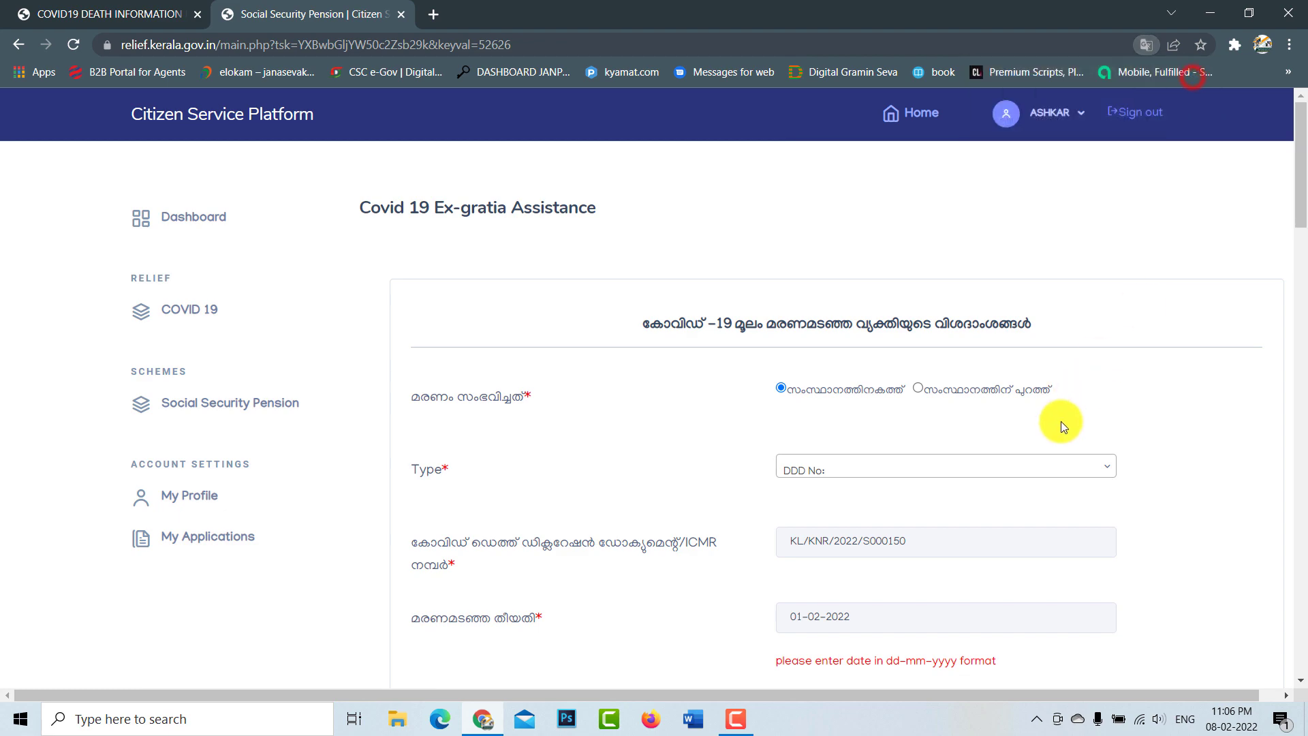
pyautogui.scroll(-5, 1059, 423)
pyautogui.scroll(-16, 933, 416)
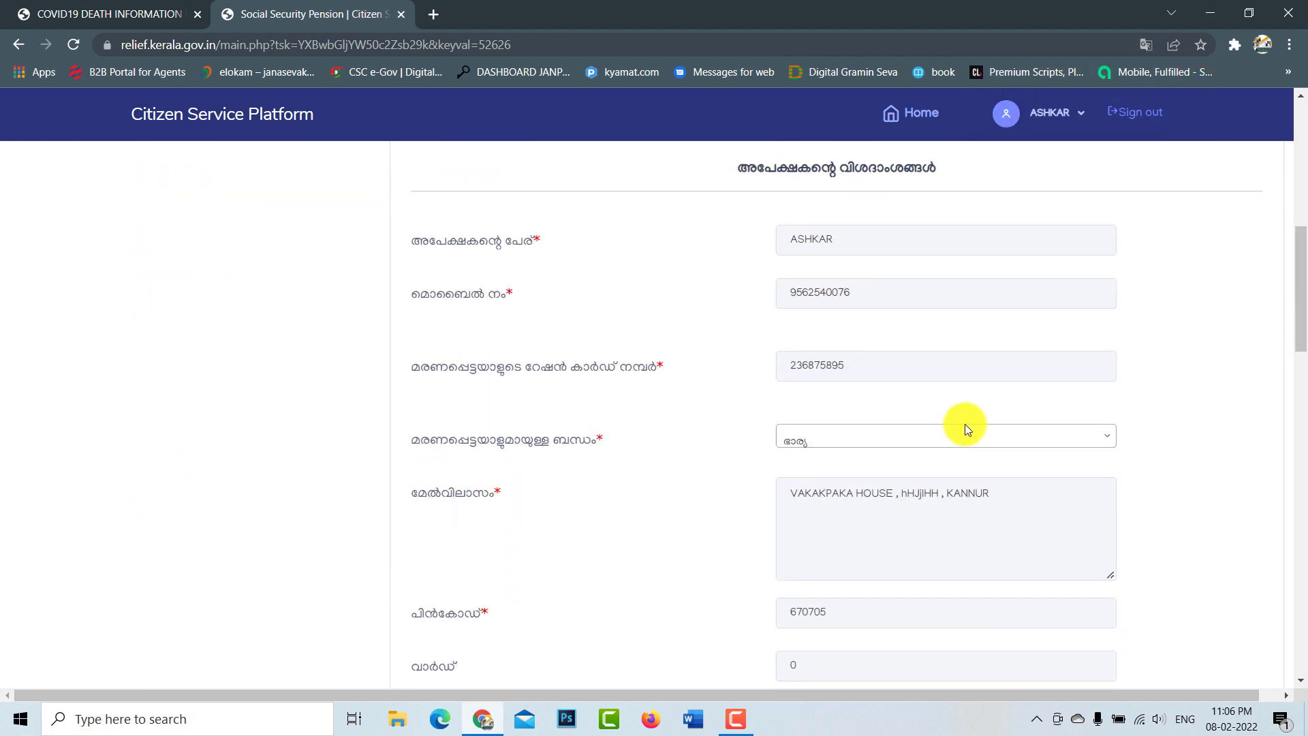
pyautogui.scroll(-3, 968, 431)
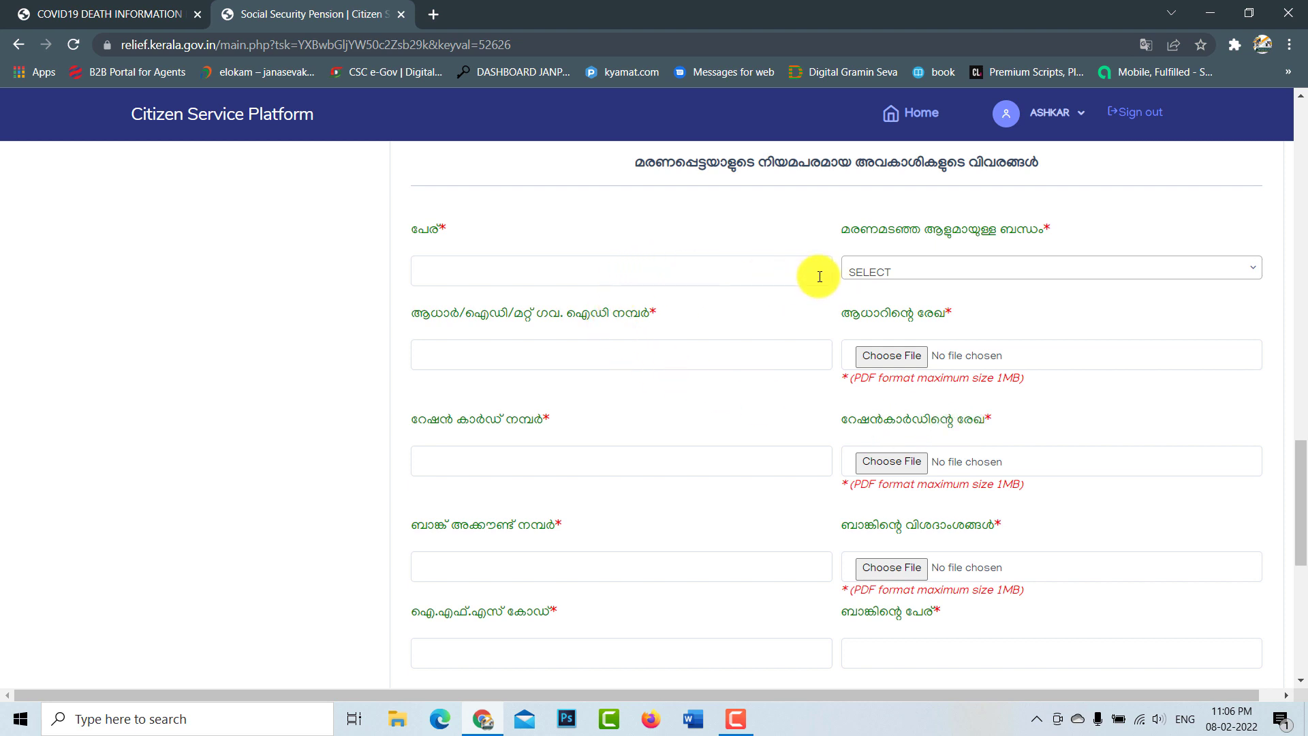
pyautogui.scroll(1, 953, 245)
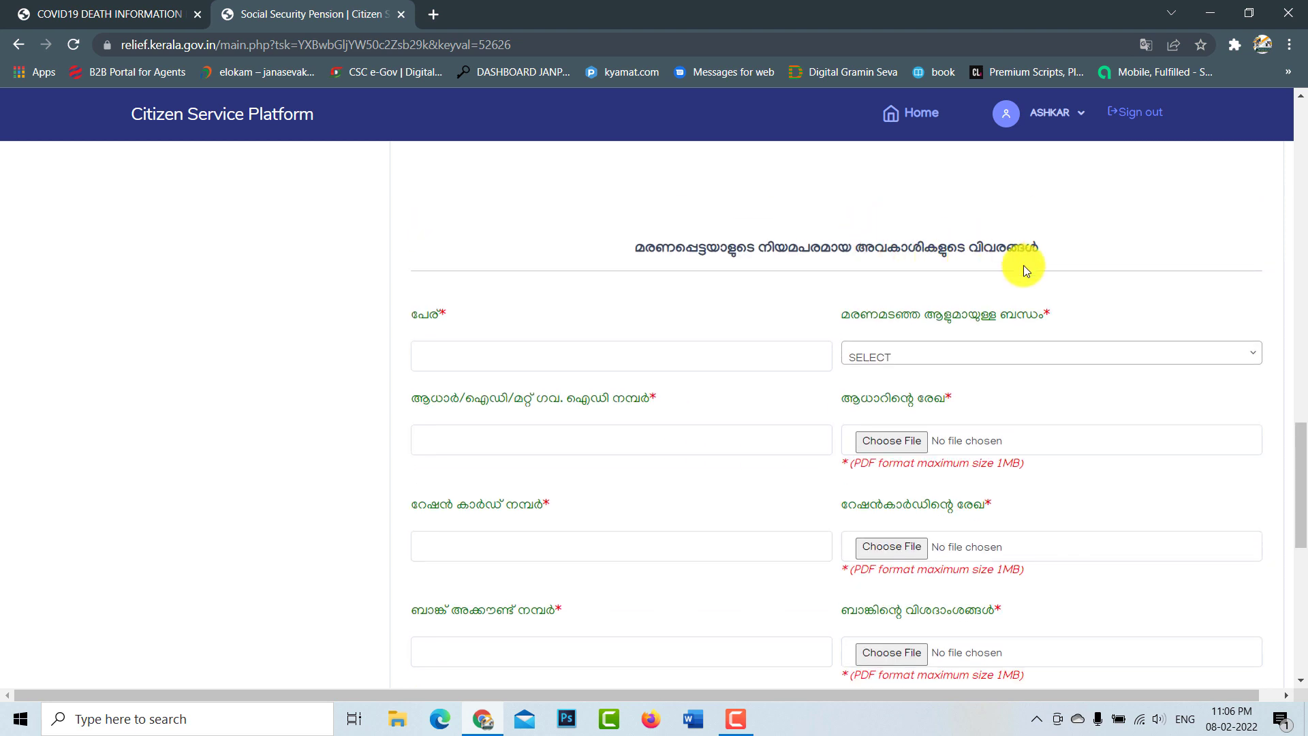
# Step: Enter the legal heir's name, choose relationship ഭാര്യ (BHARYA), and fill in the heir's ID number
pyautogui.click(650, 356)
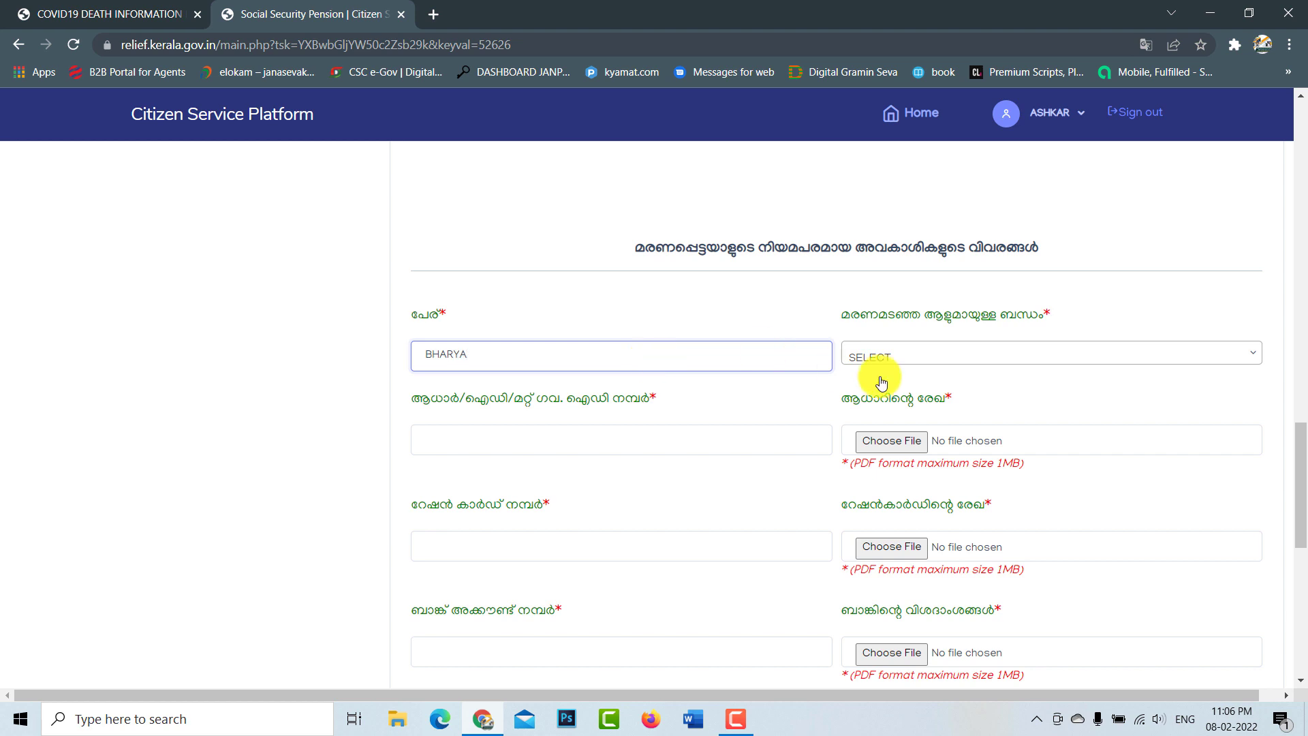
pyautogui.click(938, 351)
pyautogui.click(881, 541)
pyautogui.click(627, 449)
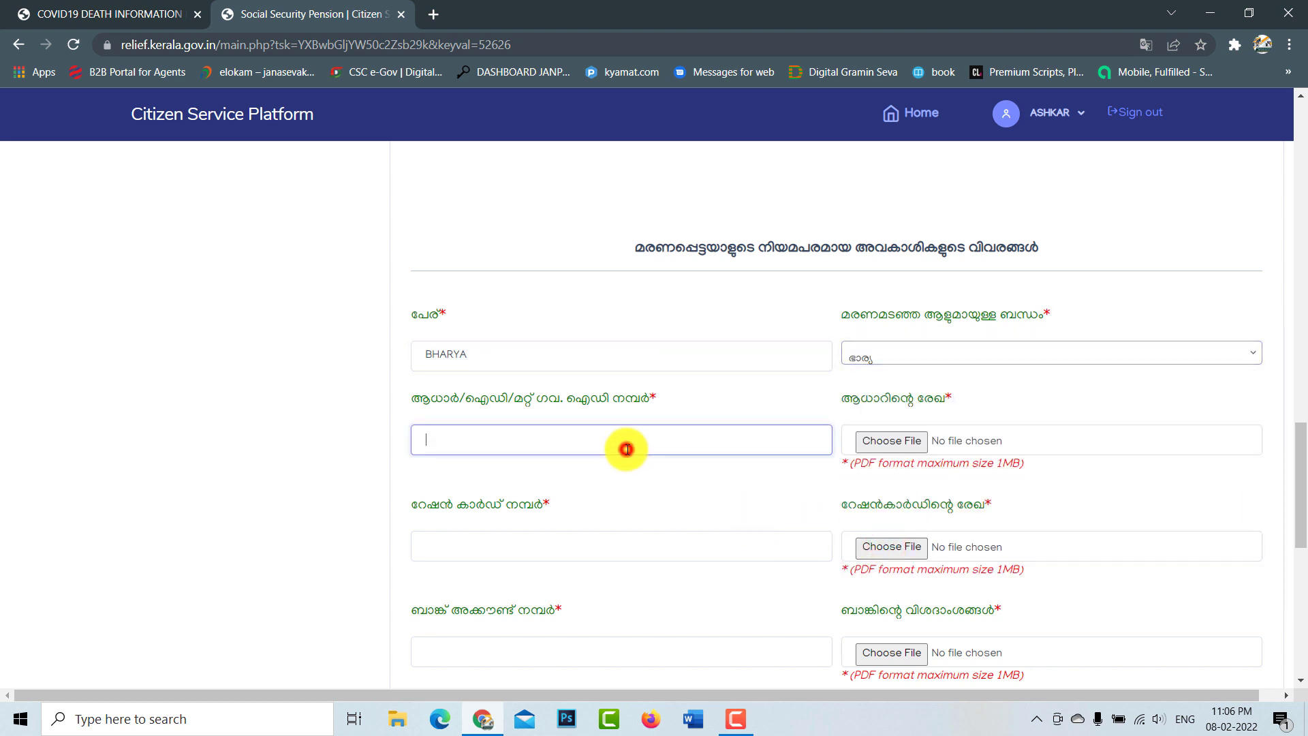
pyautogui.write('15')
pyautogui.click(803, 475)
pyautogui.click(974, 427)
pyautogui.click(834, 13)
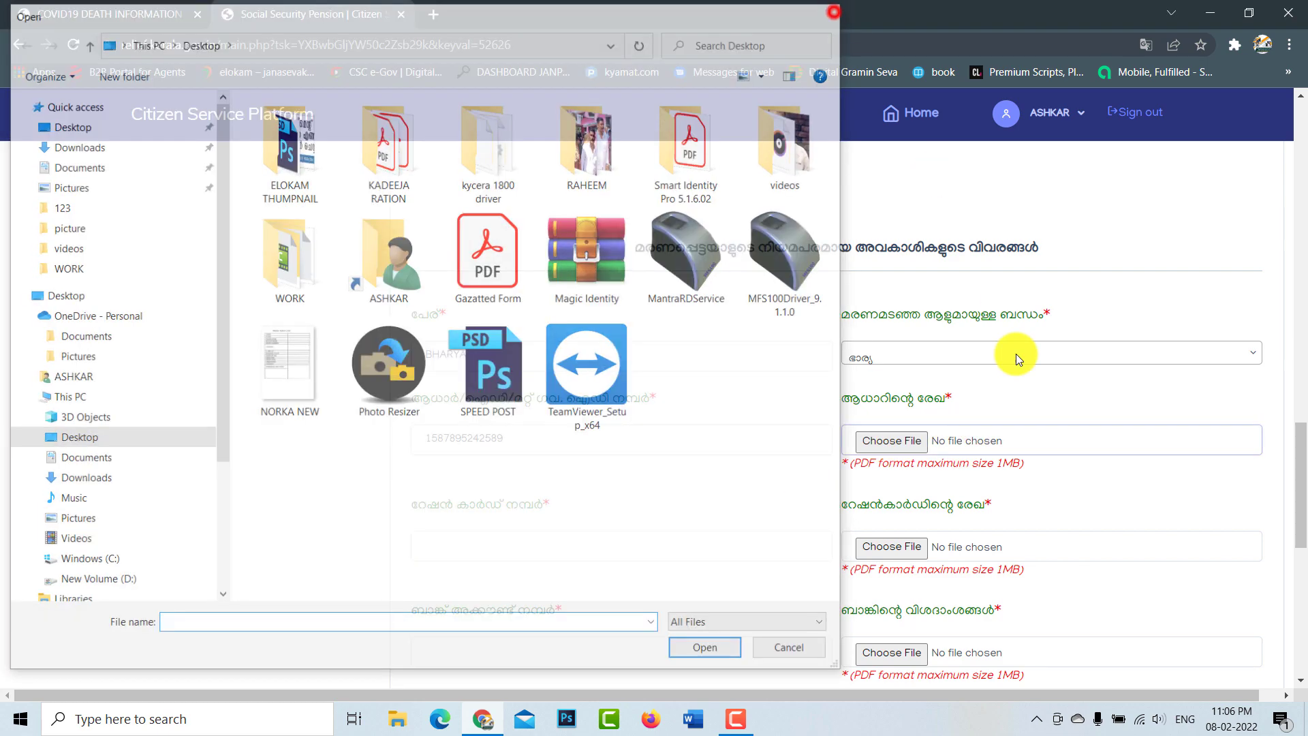
# Step: Fill the heir's ration card, bank account, IFSC CNRB0078598 and mobile number, then add the heir
pyautogui.scroll(-1, 774, 468)
pyautogui.click(537, 455)
pyautogui.scroll(-3, 1068, 490)
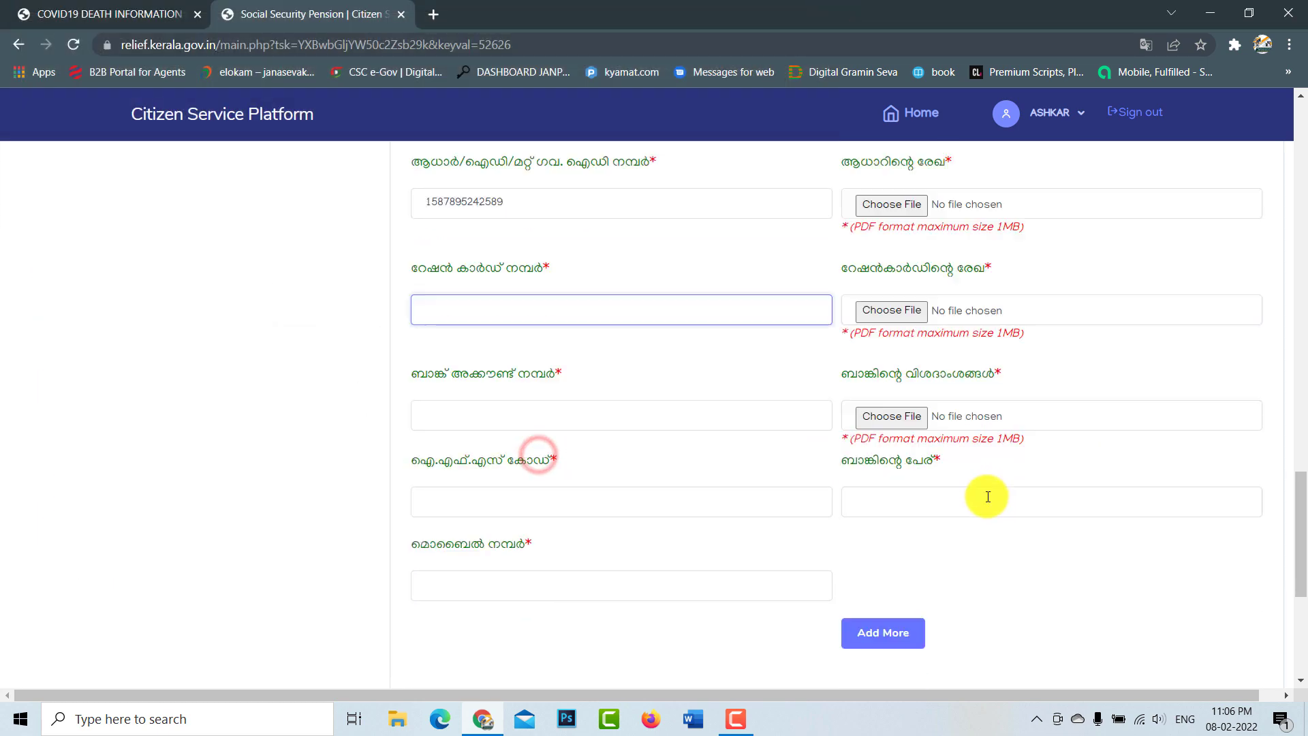
pyautogui.click(490, 395)
pyautogui.click(489, 482)
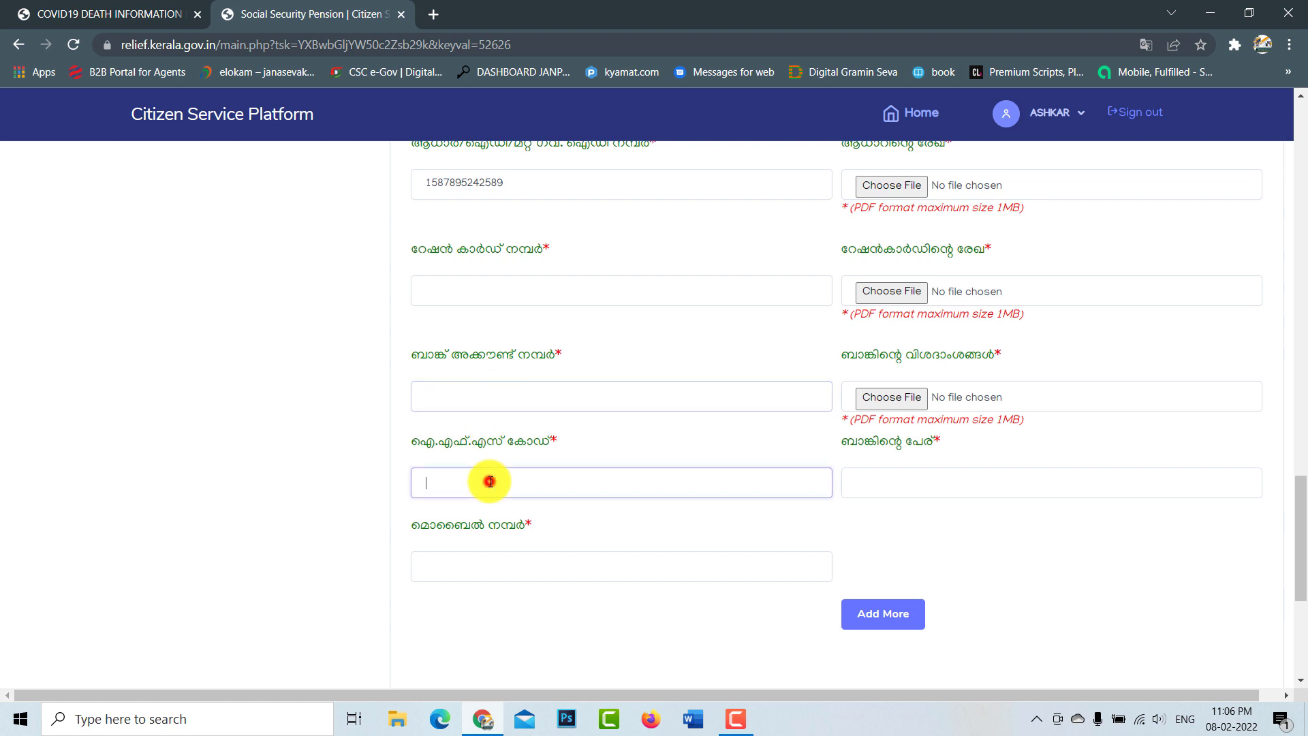
pyautogui.click(557, 568)
pyautogui.scroll(1, 817, 511)
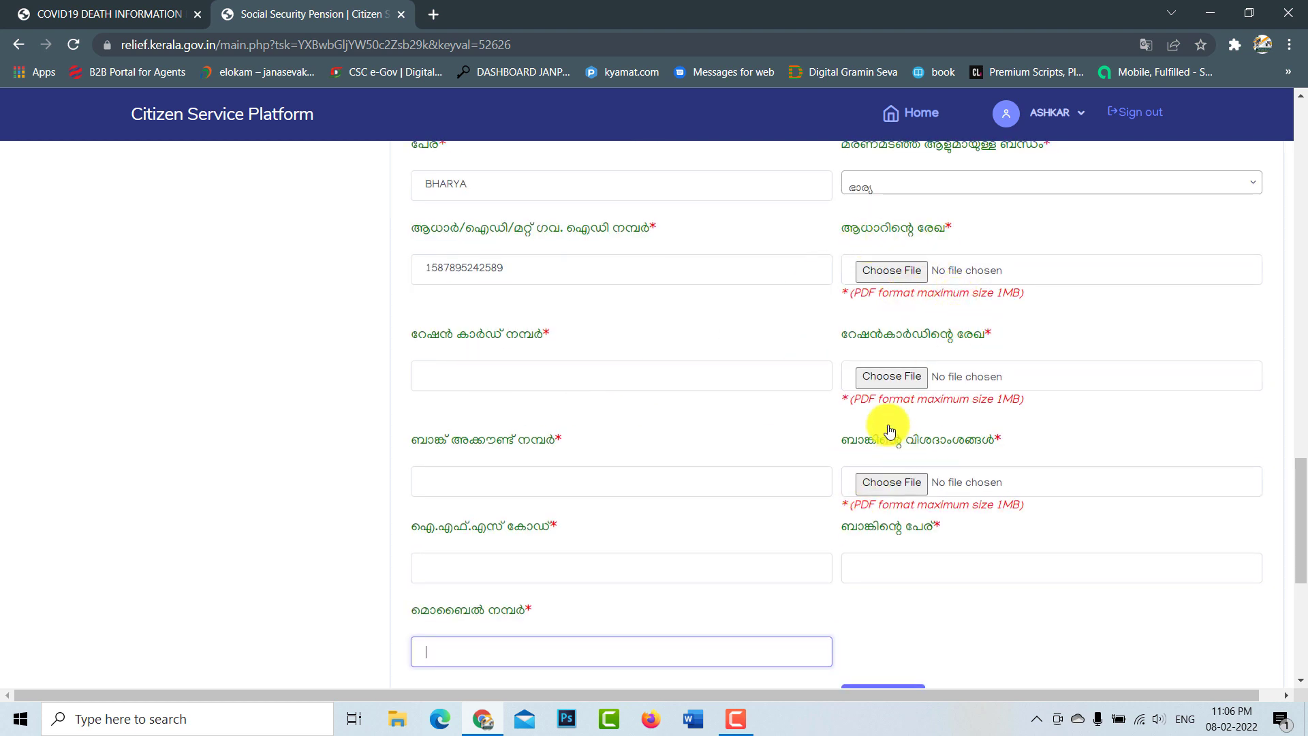
pyautogui.scroll(-2, 916, 494)
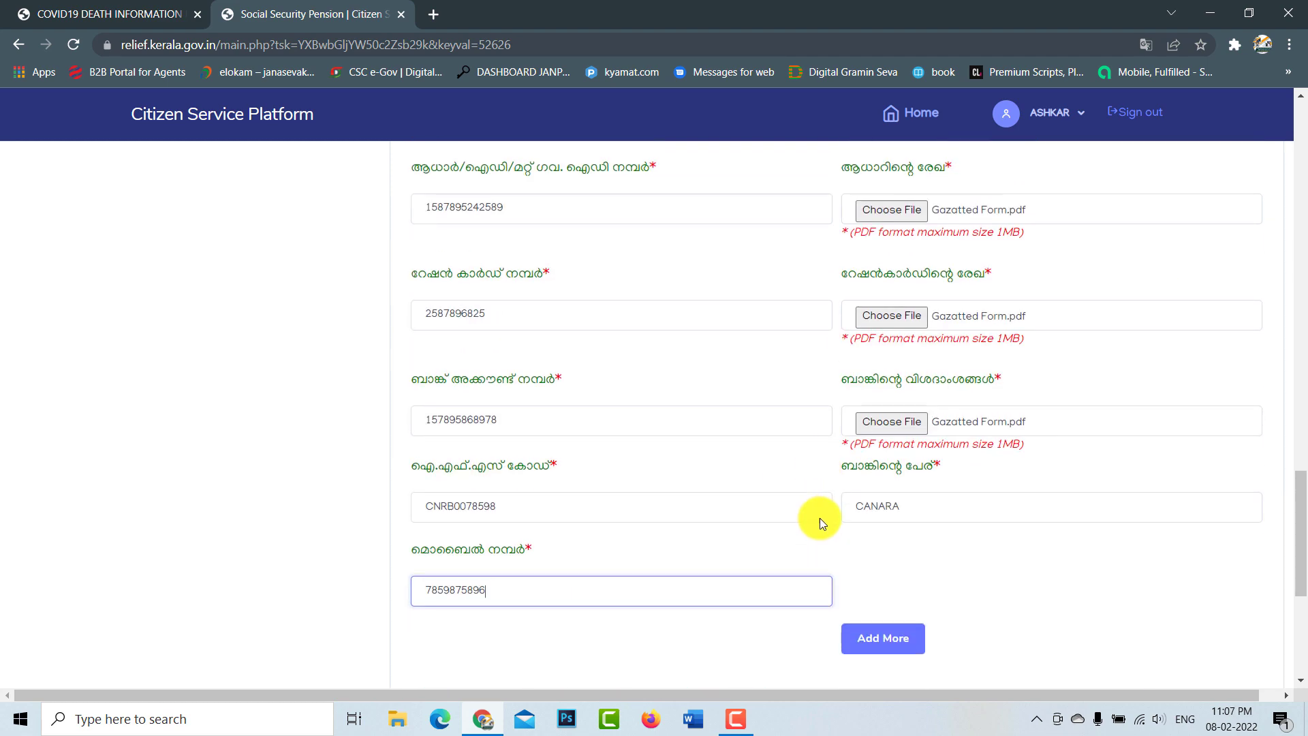
pyautogui.scroll(-2, 916, 560)
pyautogui.scroll(2, 876, 477)
pyautogui.scroll(1, 872, 351)
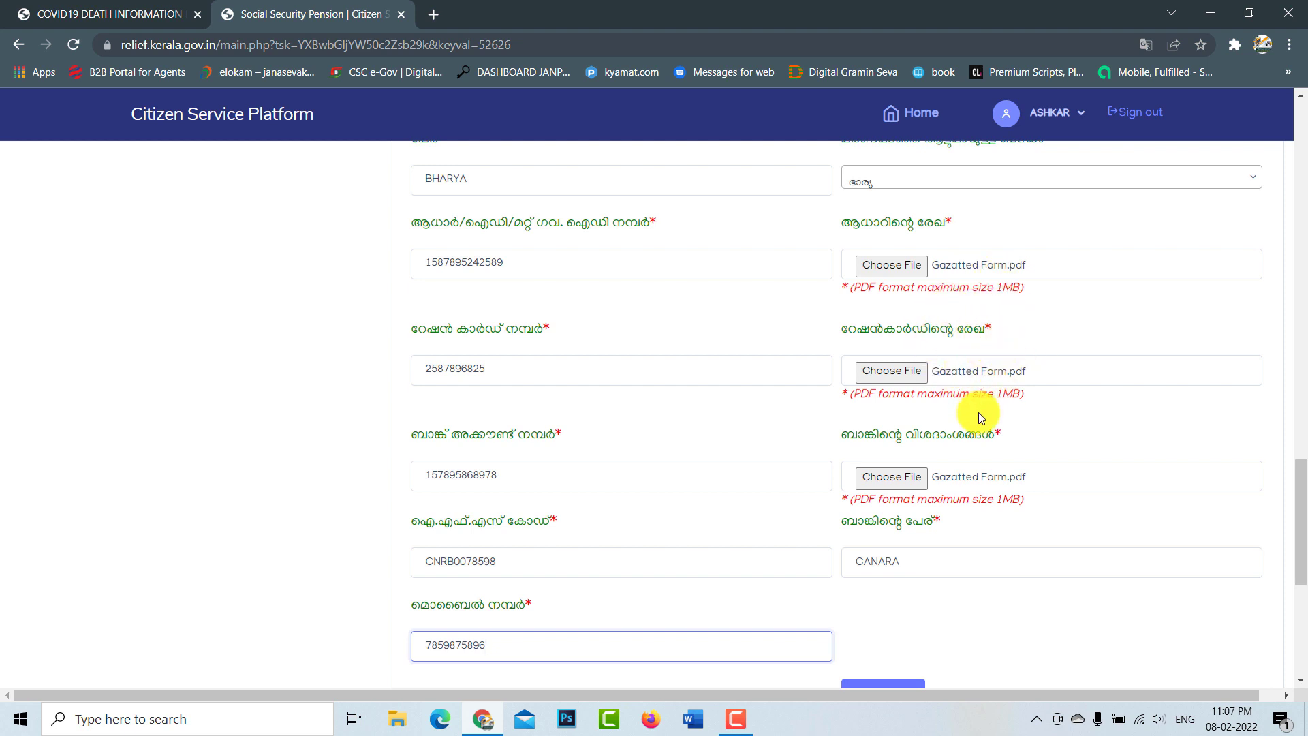
pyautogui.scroll(-3, 978, 416)
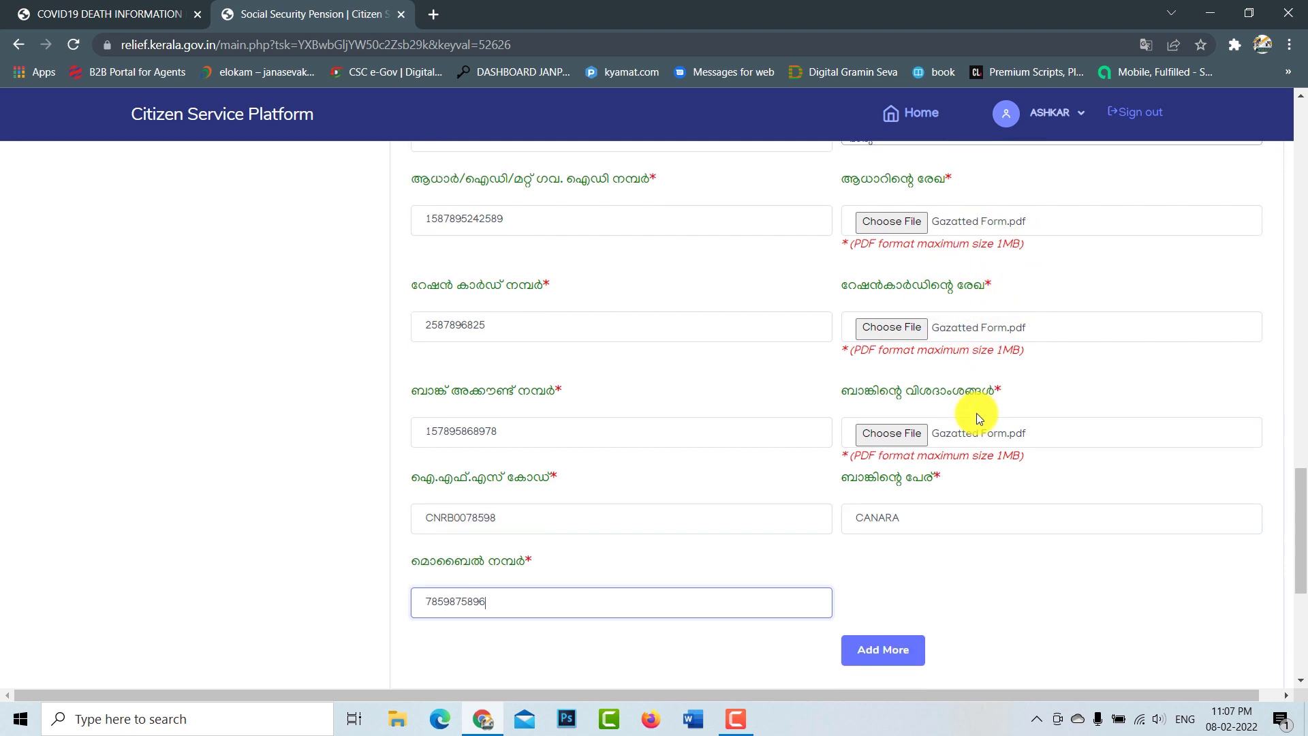
pyautogui.click(899, 522)
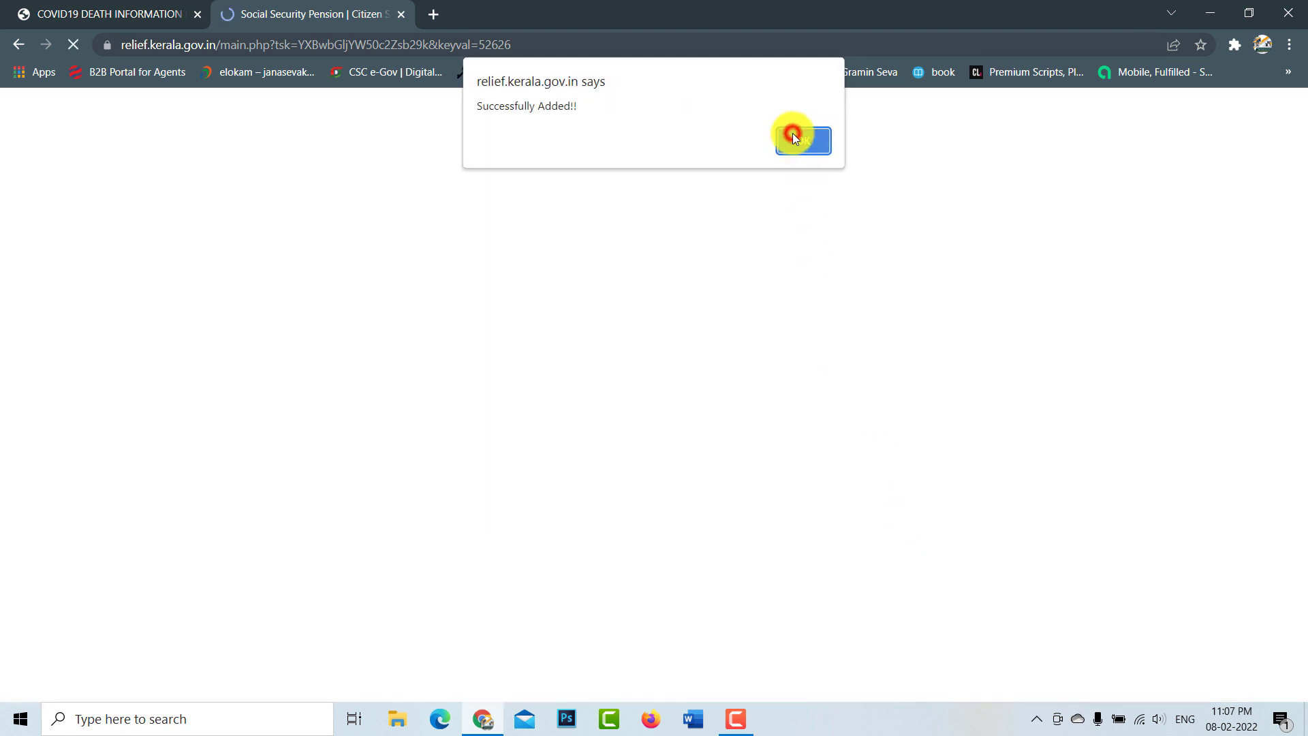
# Step: Acknowledge the success alert and check that the heirs table lists BHARYA with bank CANARA
pyautogui.click(793, 138)
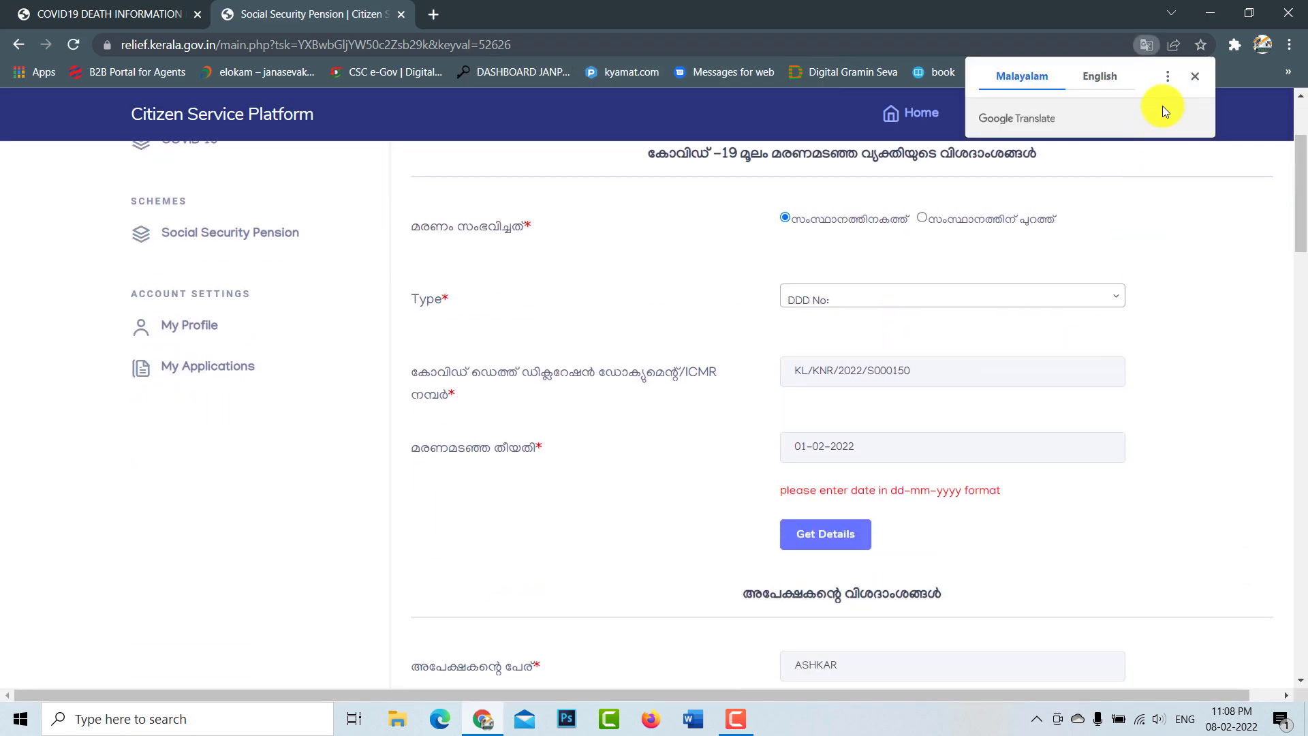
pyautogui.click(1185, 77)
pyautogui.scroll(-15, 992, 497)
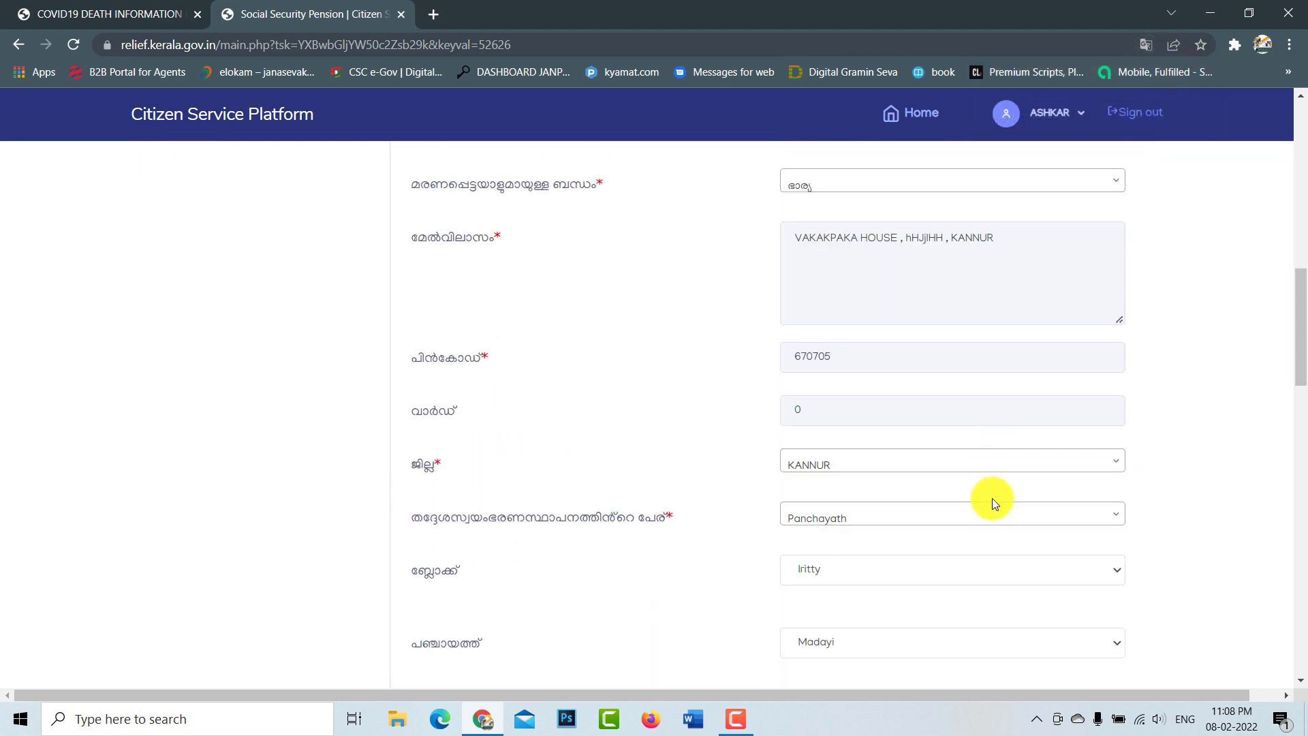
pyautogui.scroll(-9, 991, 497)
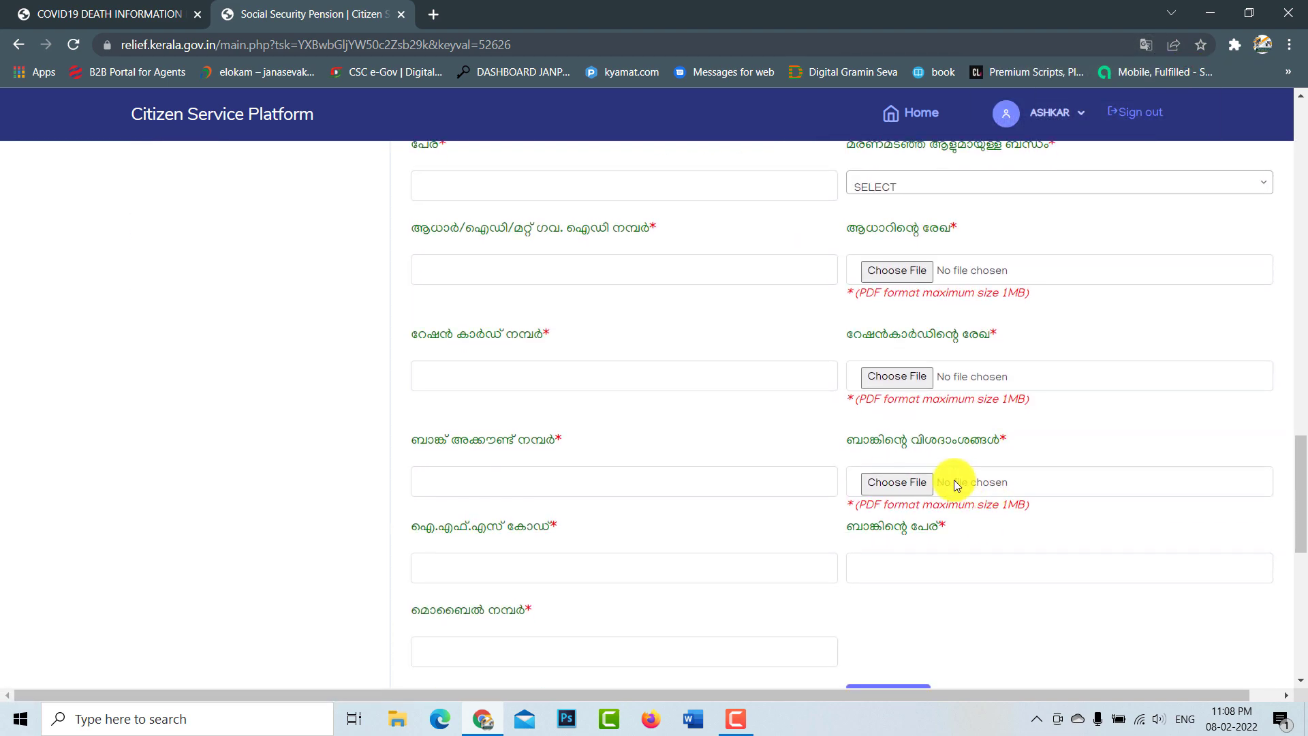
pyautogui.scroll(-3, 904, 604)
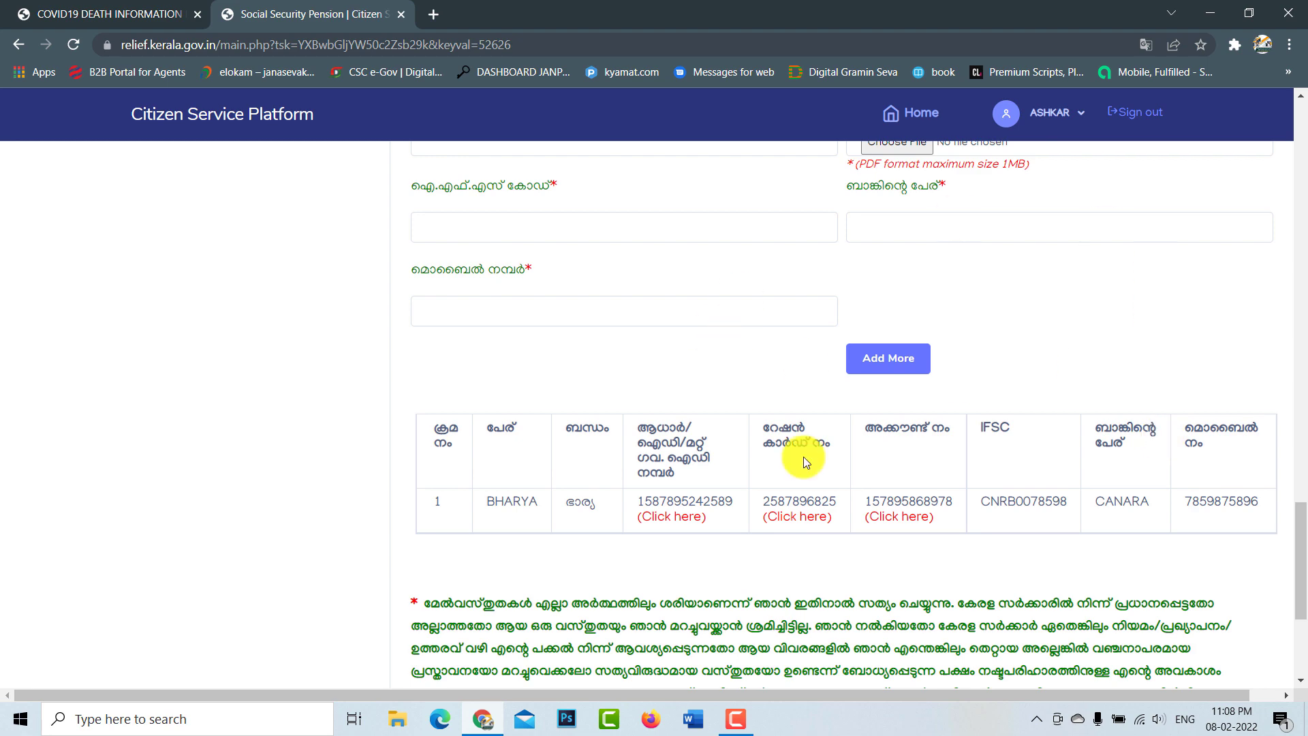
pyautogui.scroll(8, 750, 373)
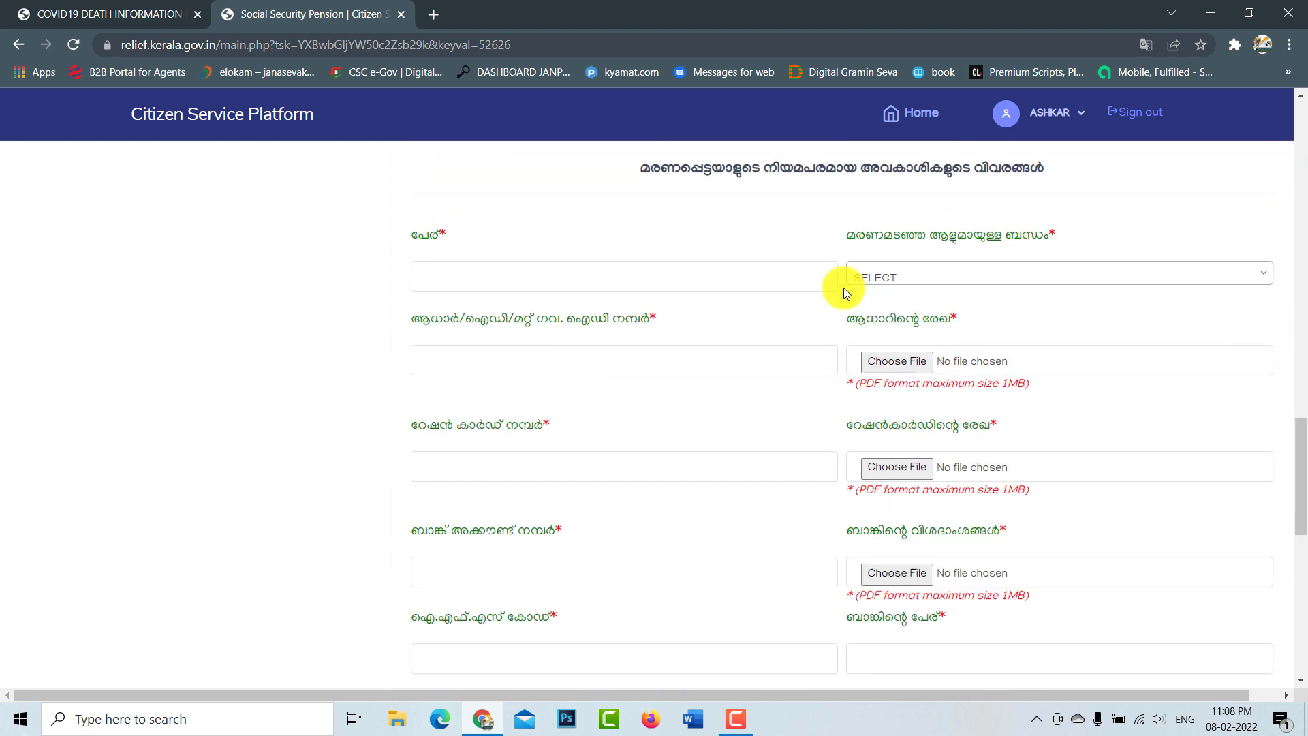
pyautogui.scroll(-8, 923, 402)
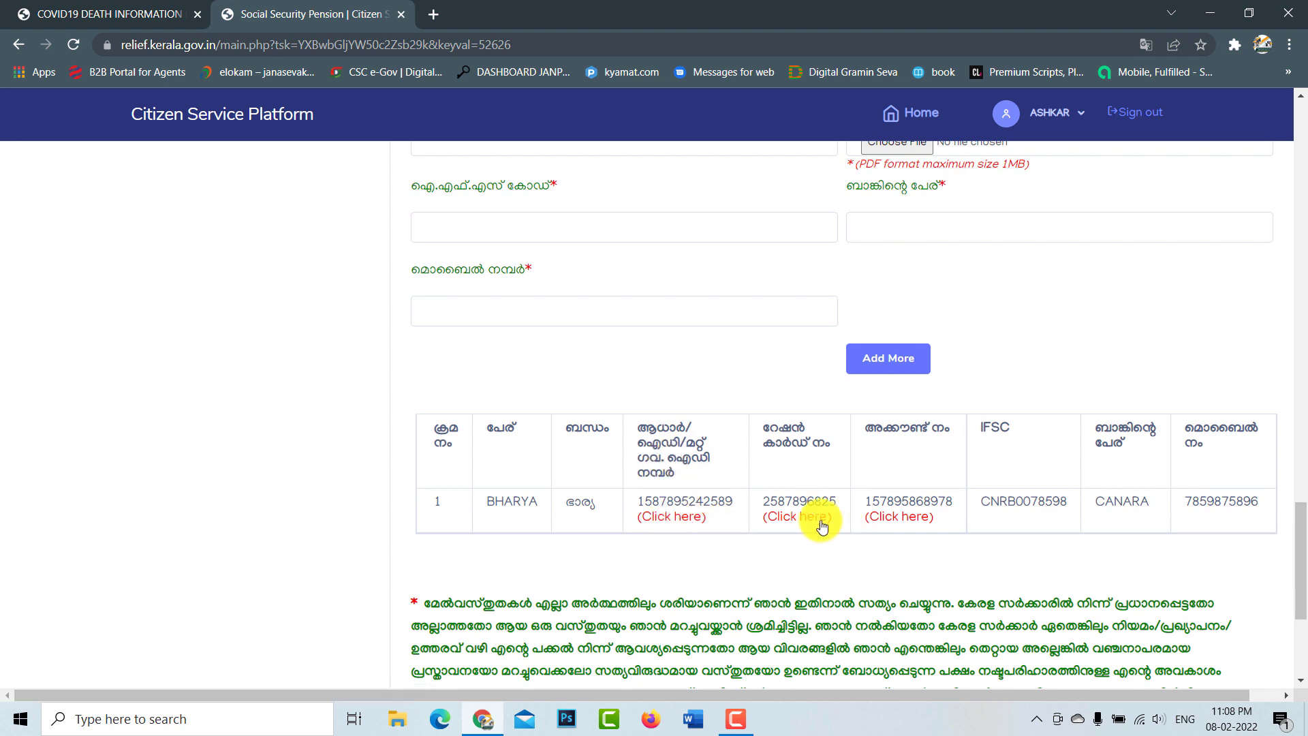
pyautogui.scroll(-4, 919, 542)
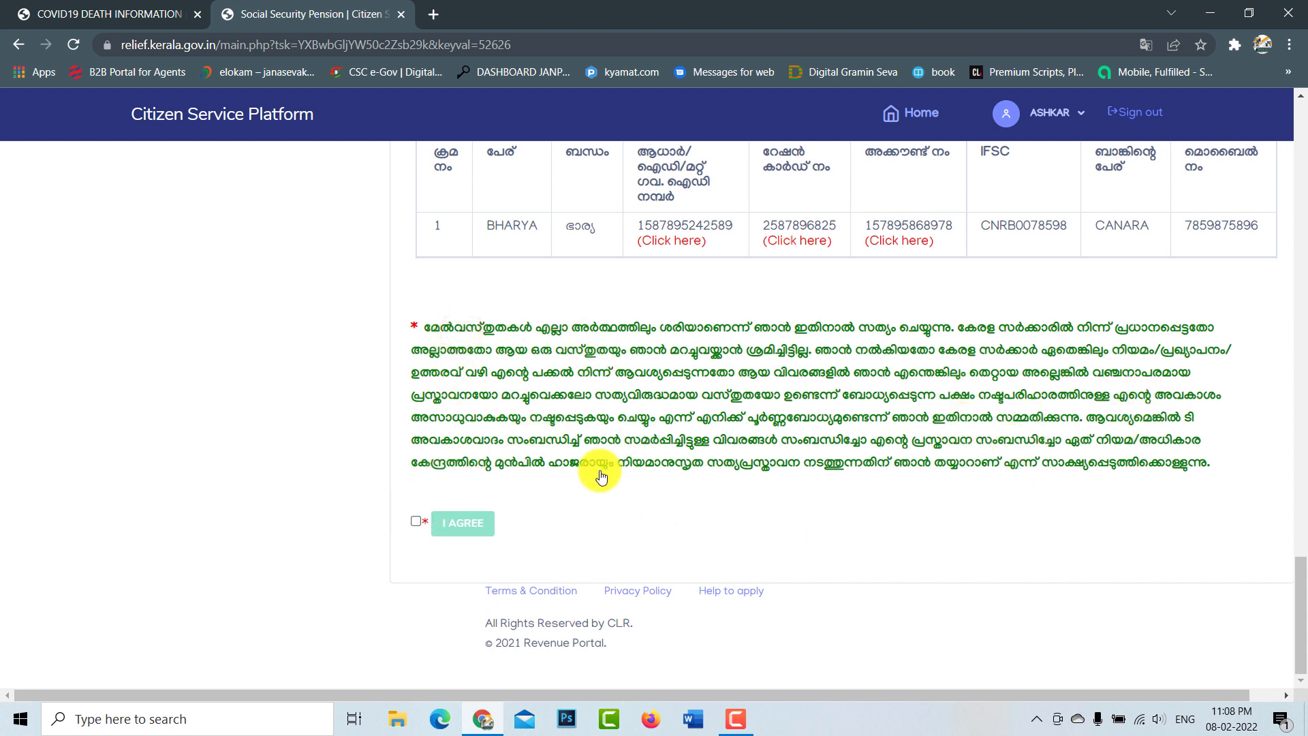
# Step: Tick the I AGREE declaration checkbox and return to the top of the form
pyautogui.click(415, 522)
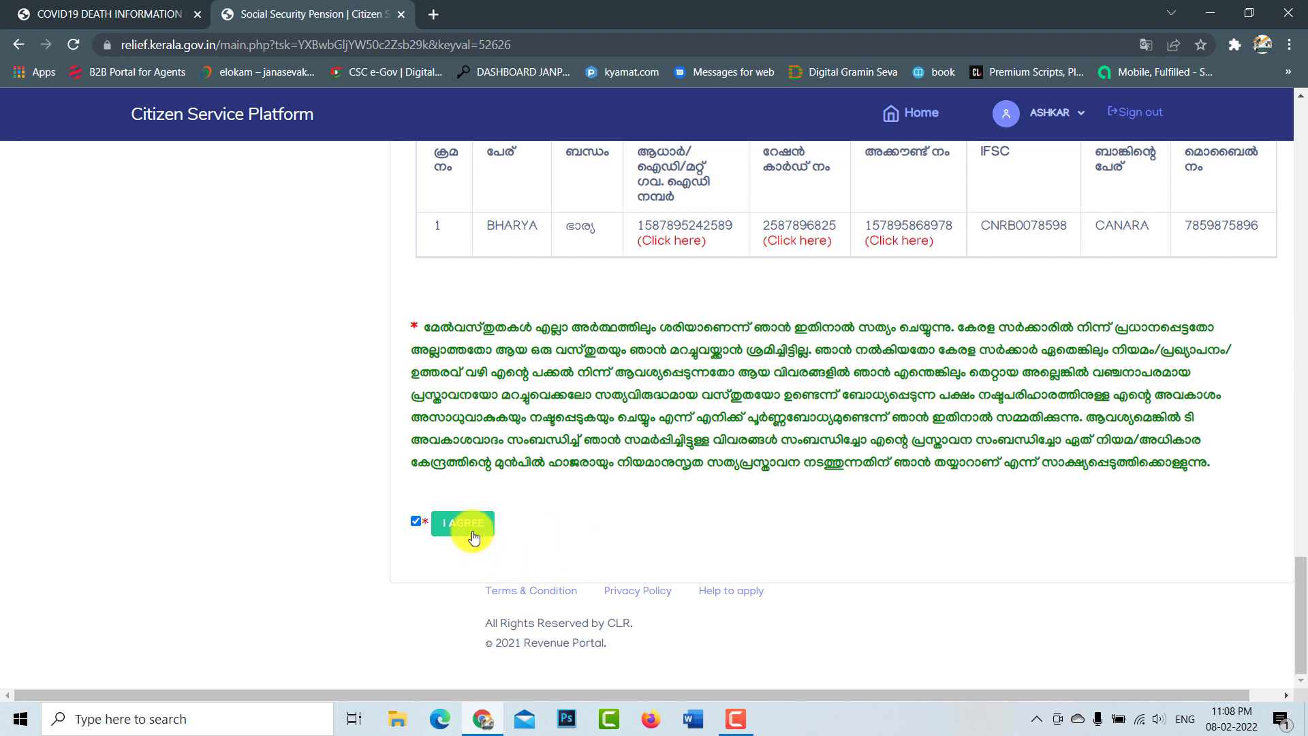
pyautogui.scroll(6, 598, 537)
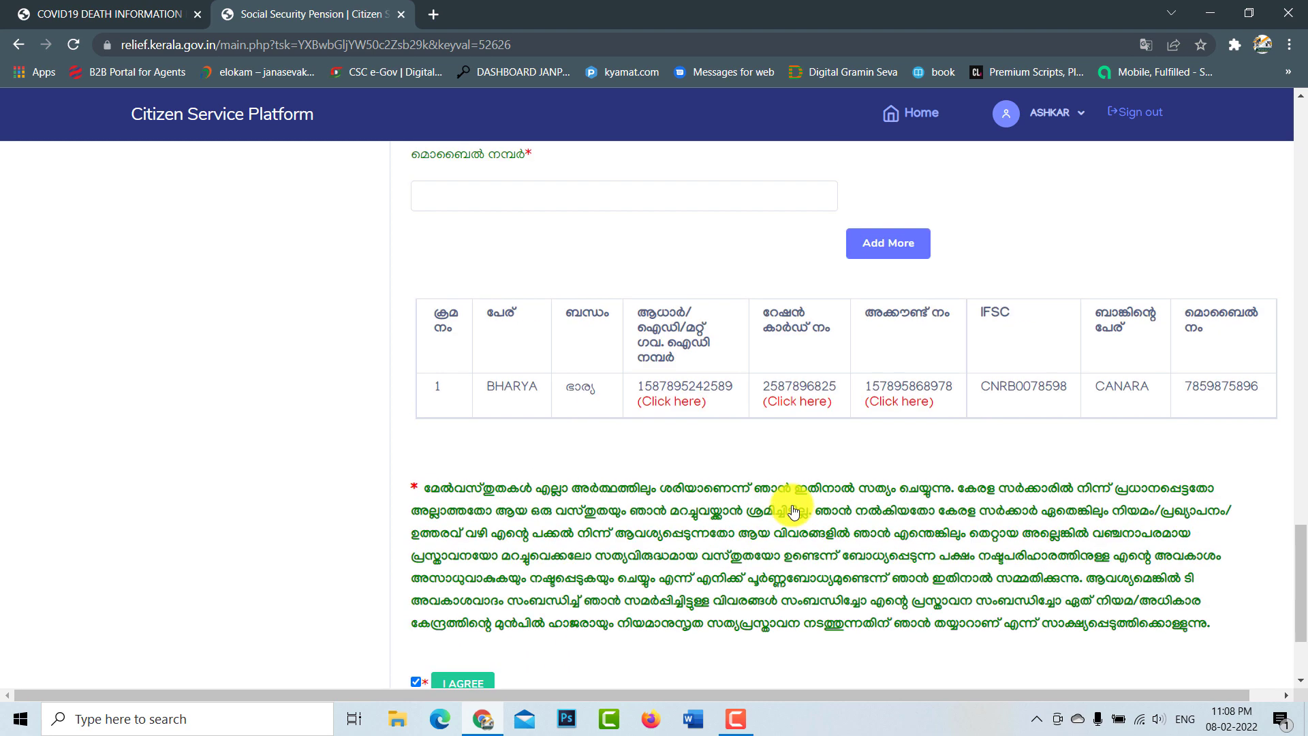
pyautogui.scroll(15, 793, 511)
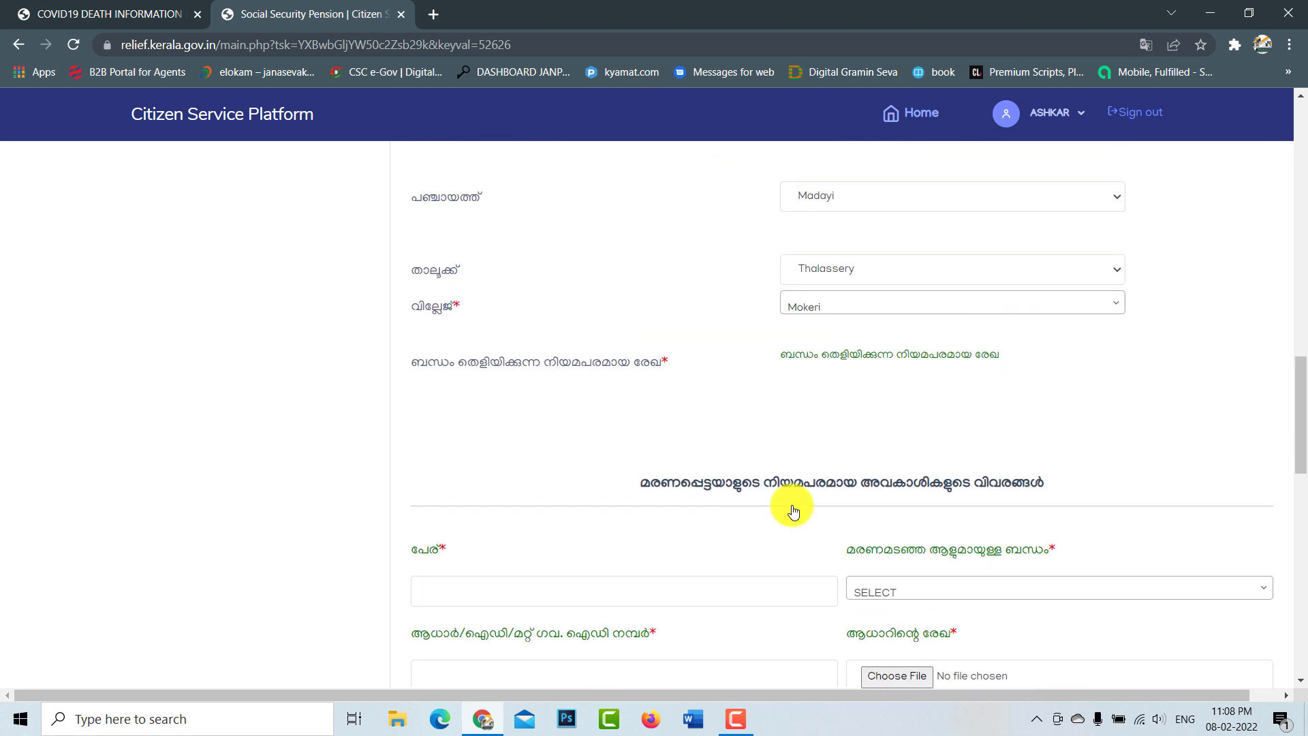
pyautogui.scroll(8, 794, 511)
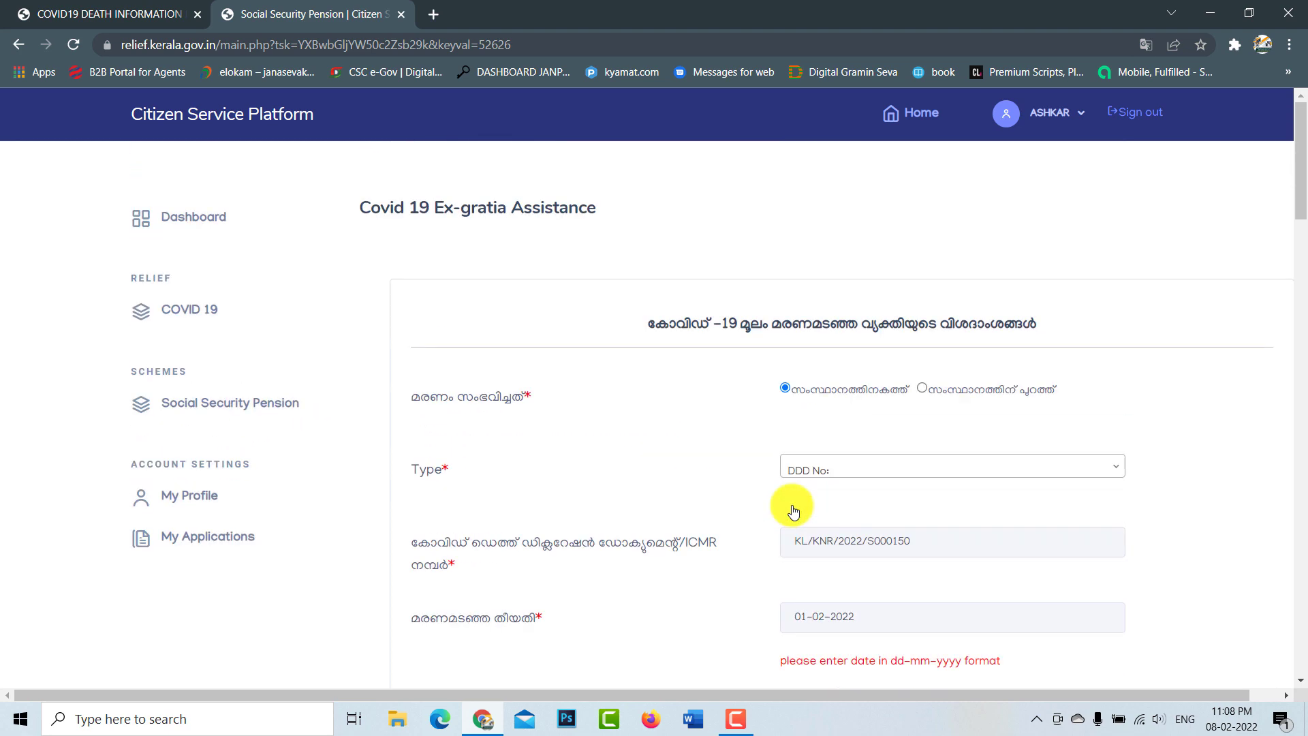
pyautogui.click(190, 216)
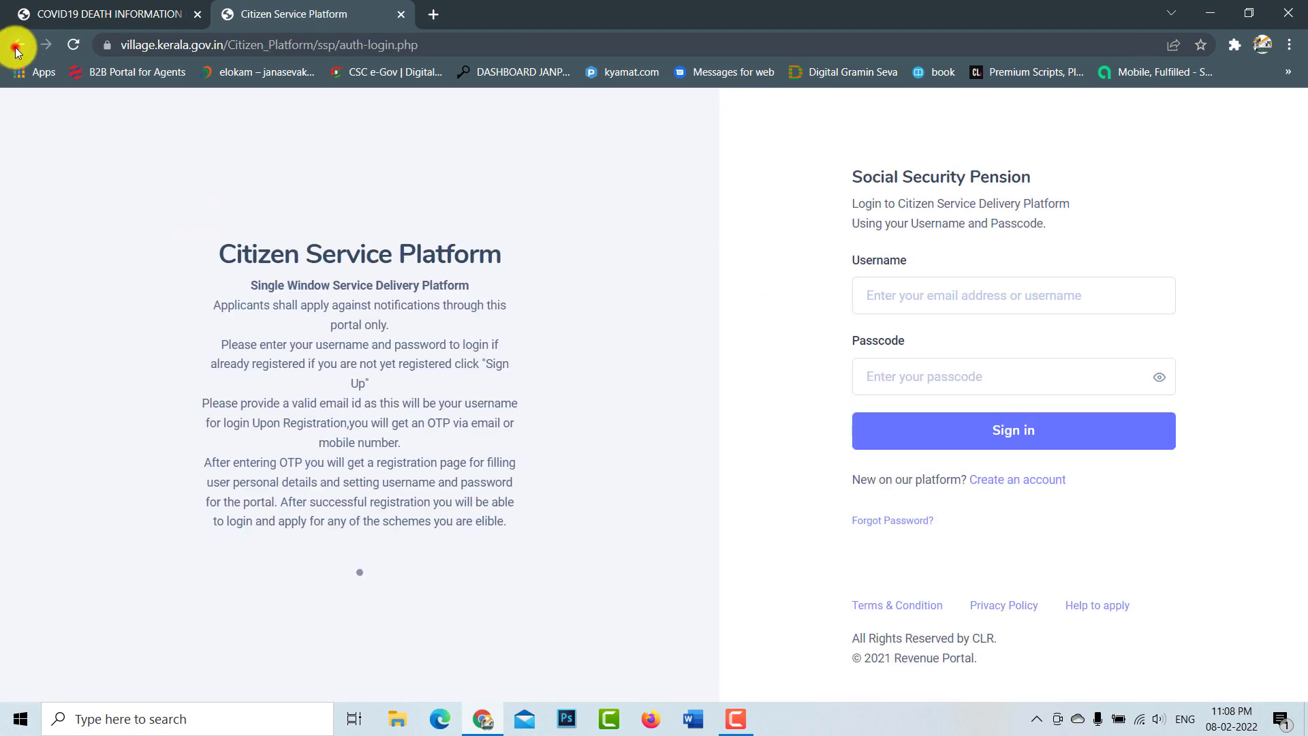
pyautogui.click(19, 44)
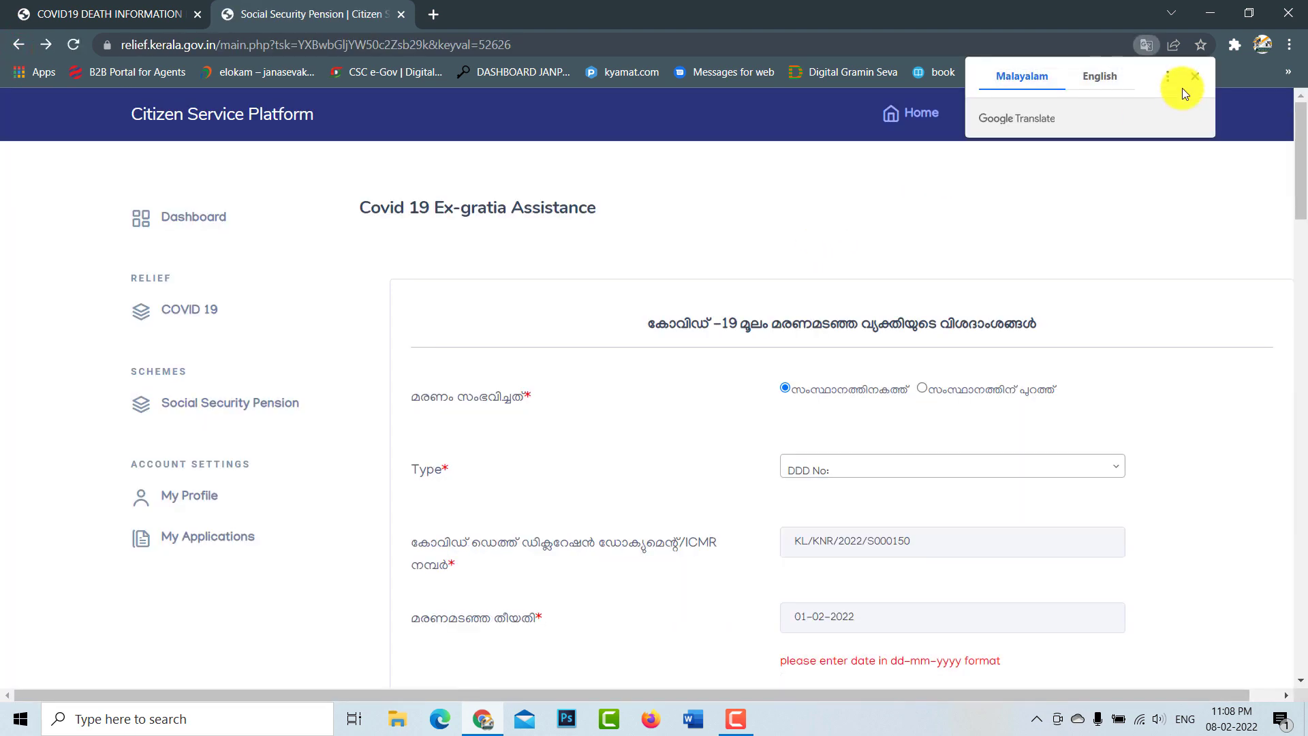
pyautogui.click(1194, 76)
pyautogui.click(920, 111)
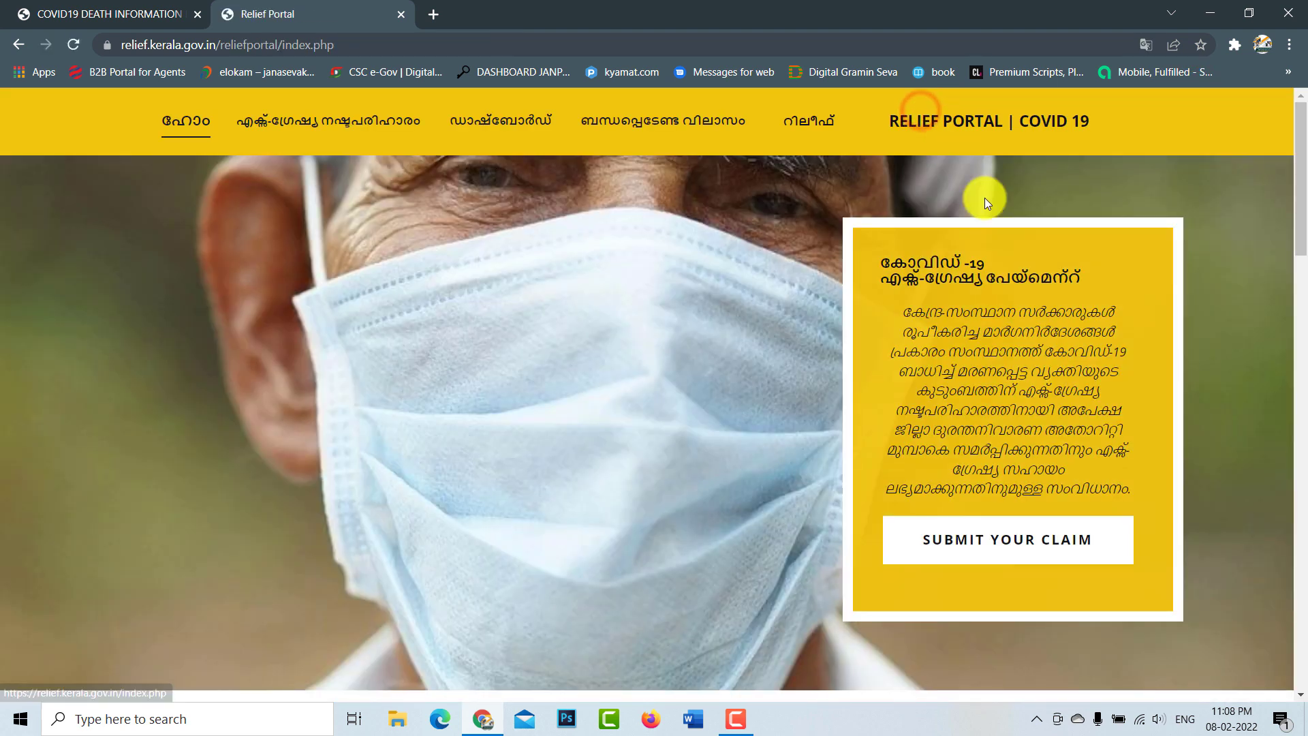
pyautogui.click(25, 44)
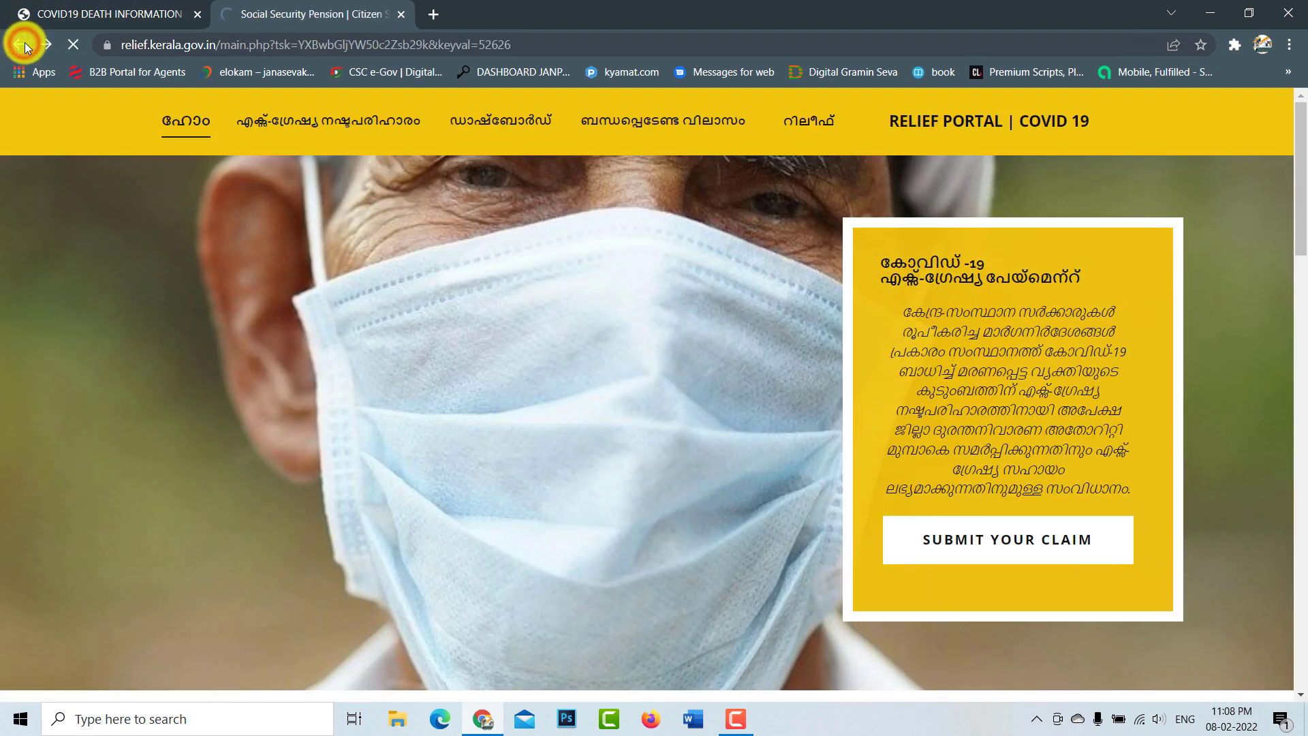